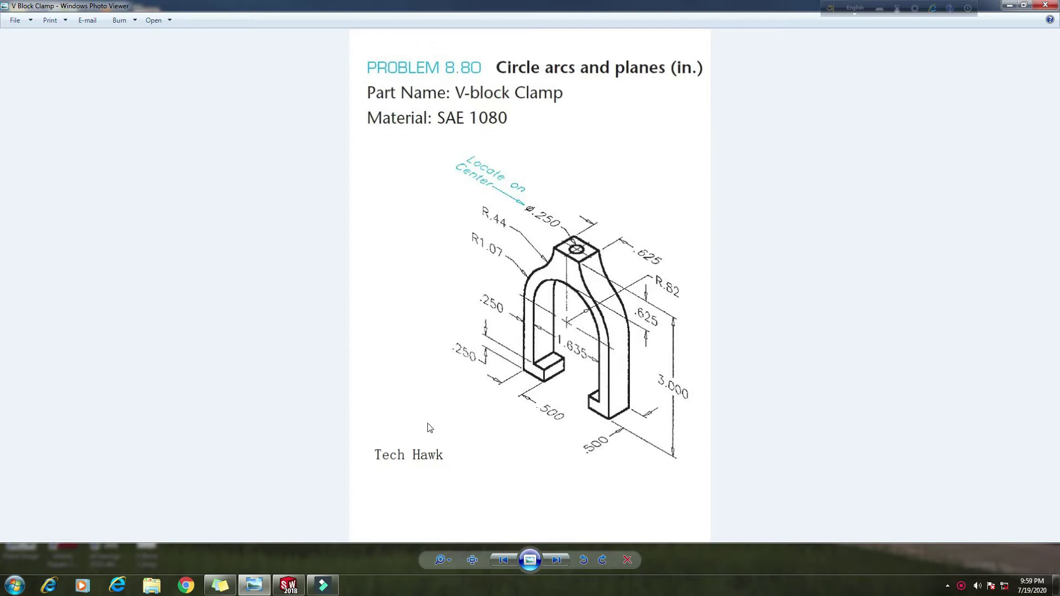
- Create a new part document and start Sketch1 on the Front Plane
click(1024, 5)
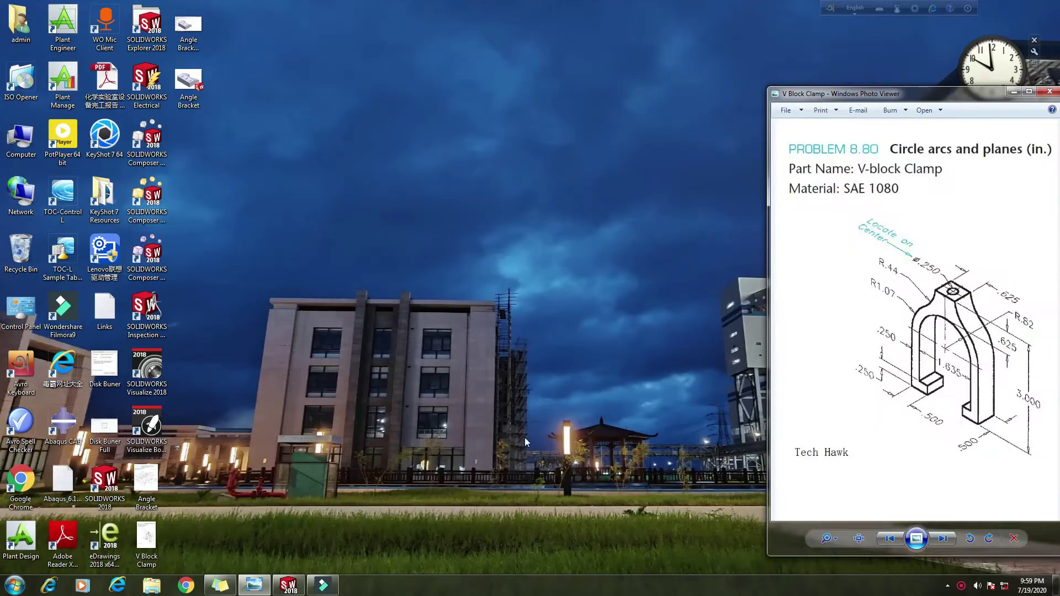
click(288, 586)
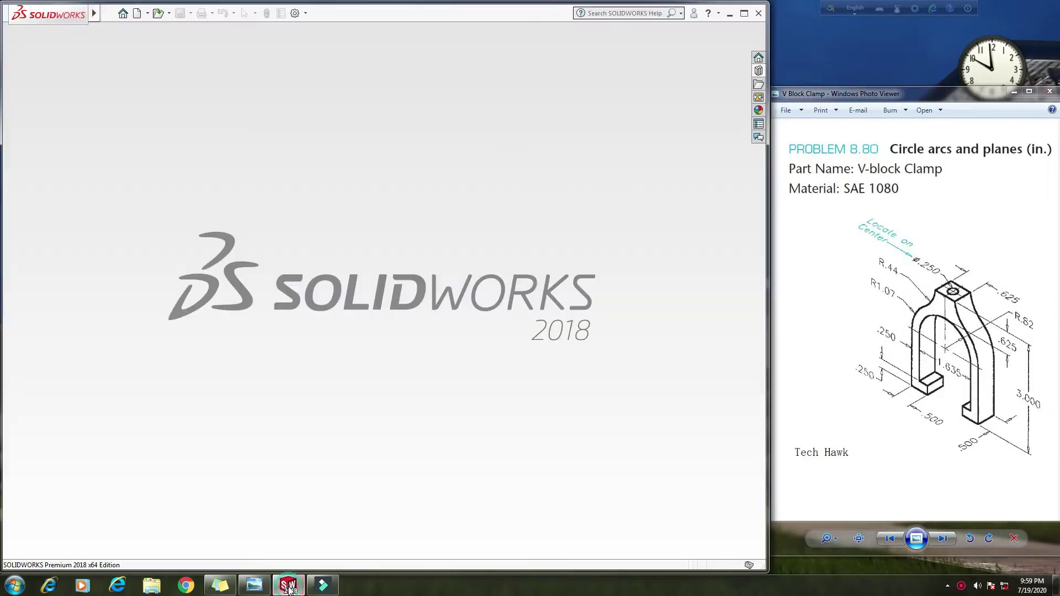
click(139, 14)
double_click(266, 284)
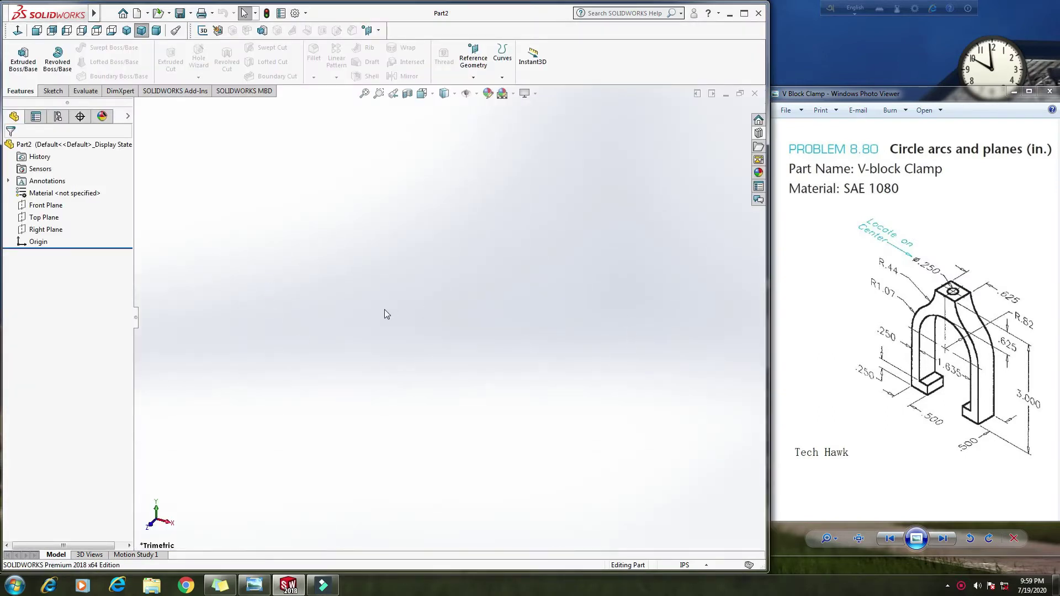
right_click(44, 205)
click(55, 192)
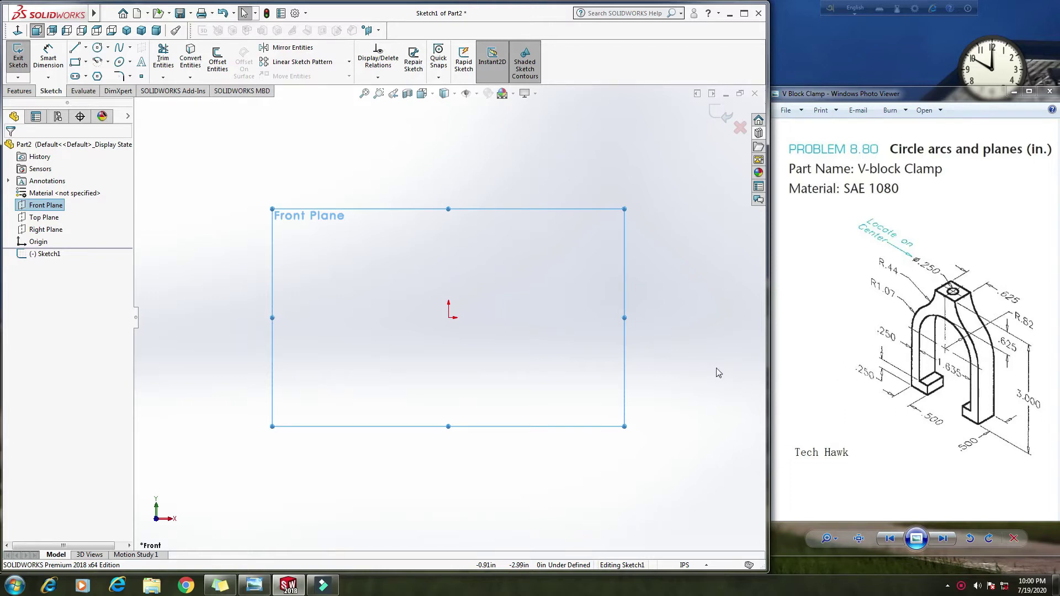
- Draw a single vertical line, about 2.56 in tall, rising from the sketch origin
click(75, 49)
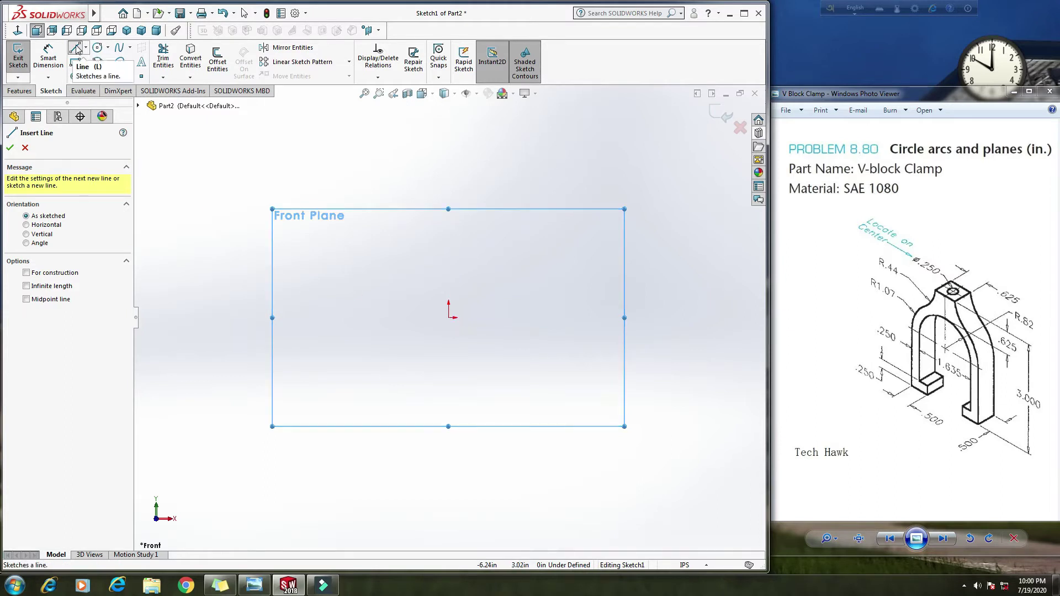
click(449, 318)
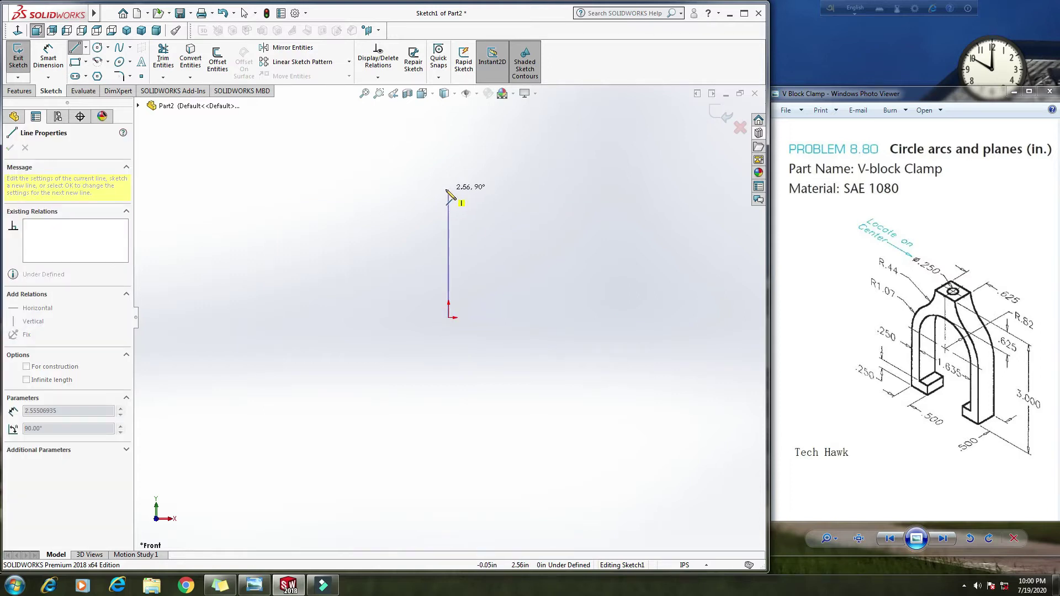
click(448, 190)
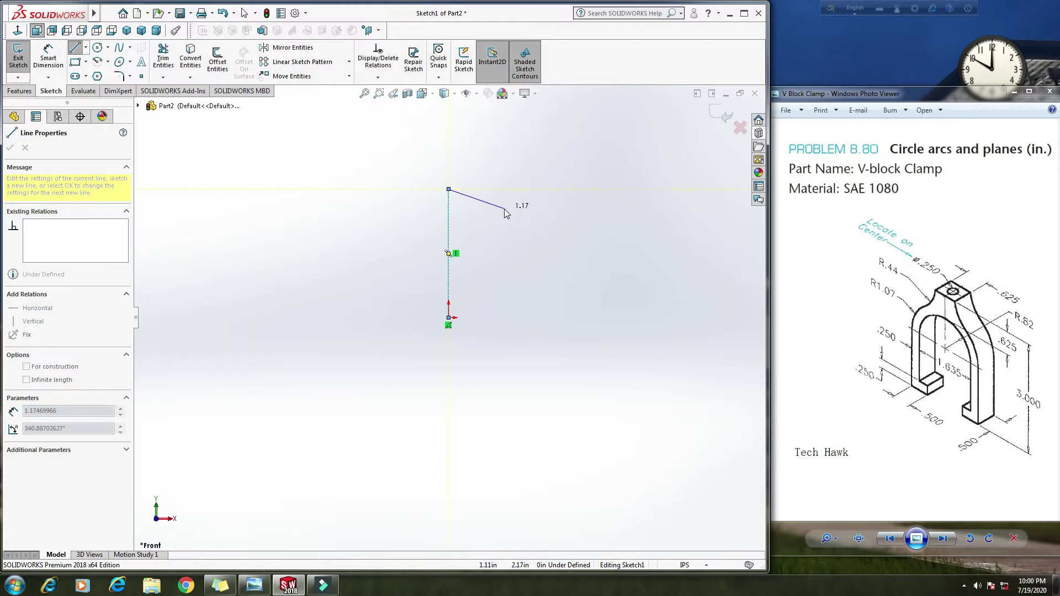
right_click(516, 215)
key(Escape)
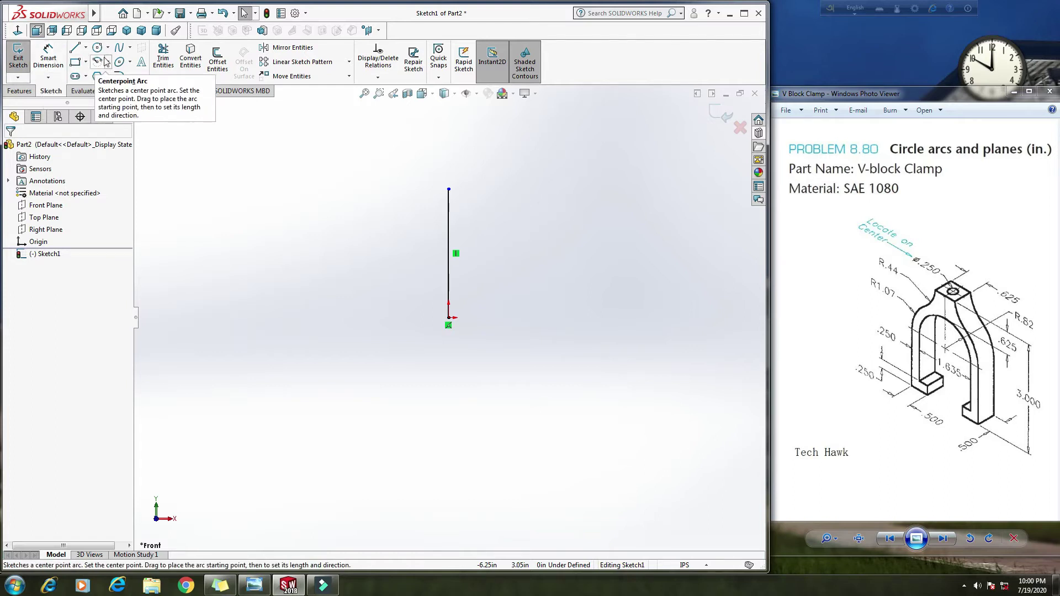
- Dimension the vertical line as 3-.625-.82, giving a 1.555 in length
click(48, 58)
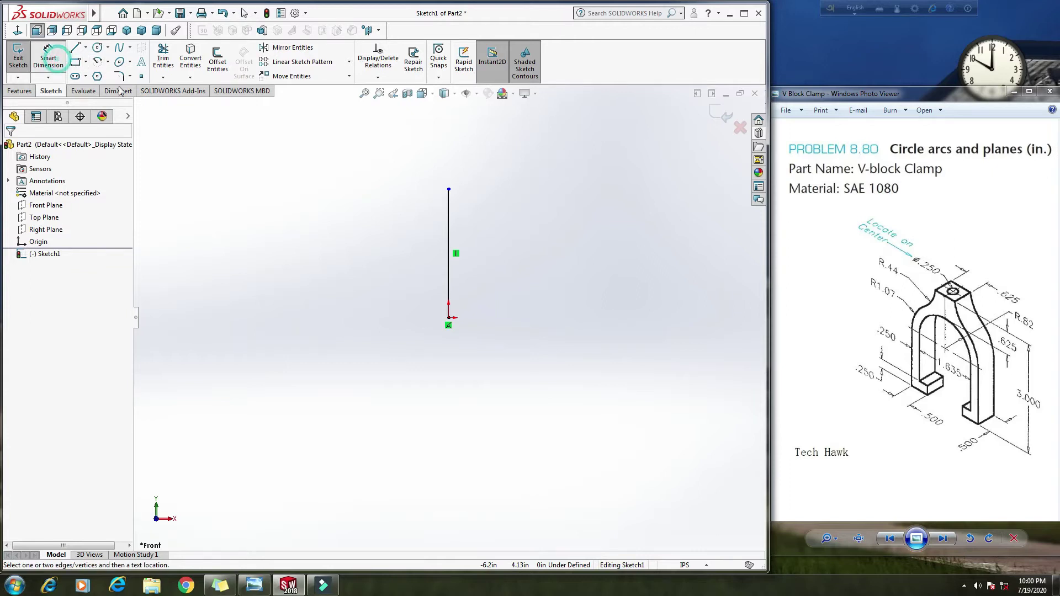
click(449, 238)
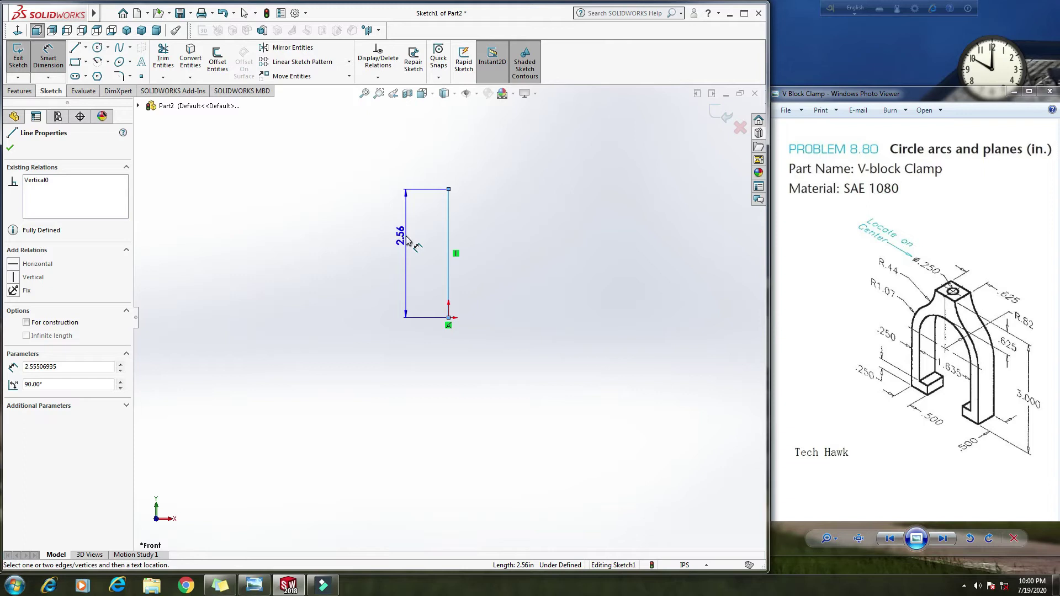
click(407, 237)
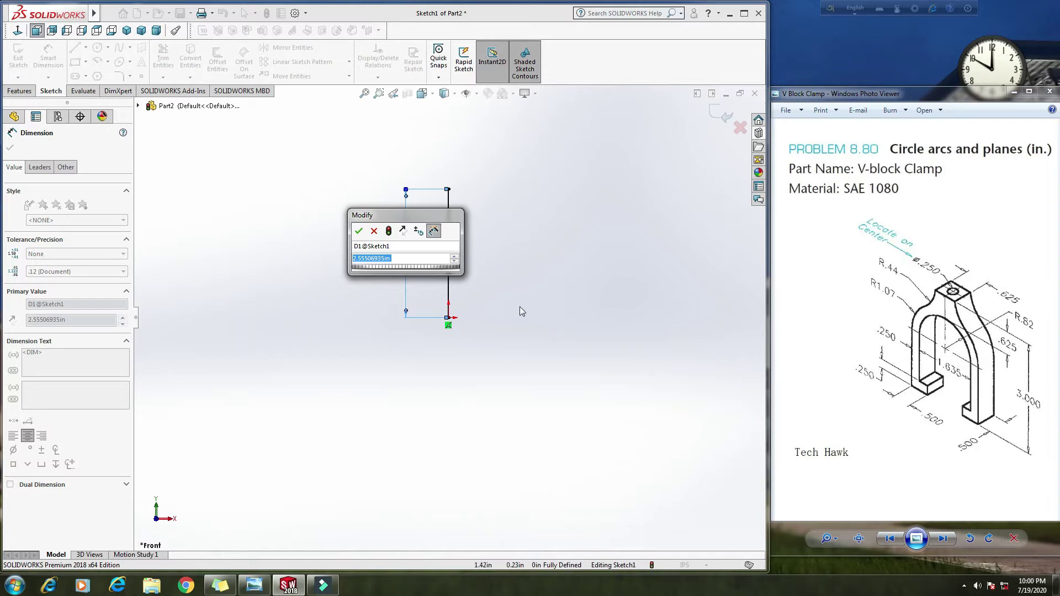
text(3.)
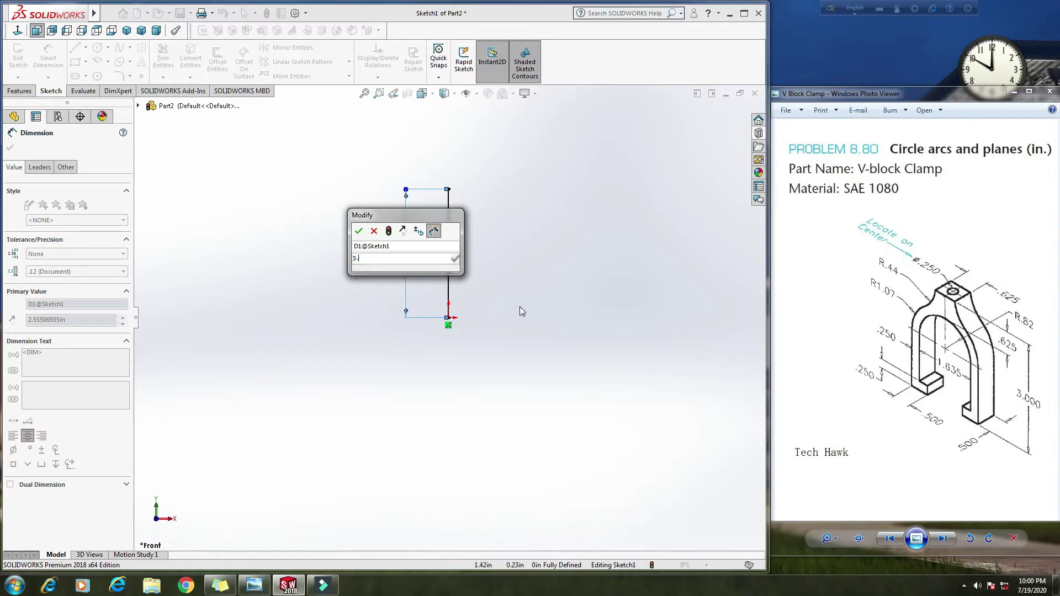
text(.625)
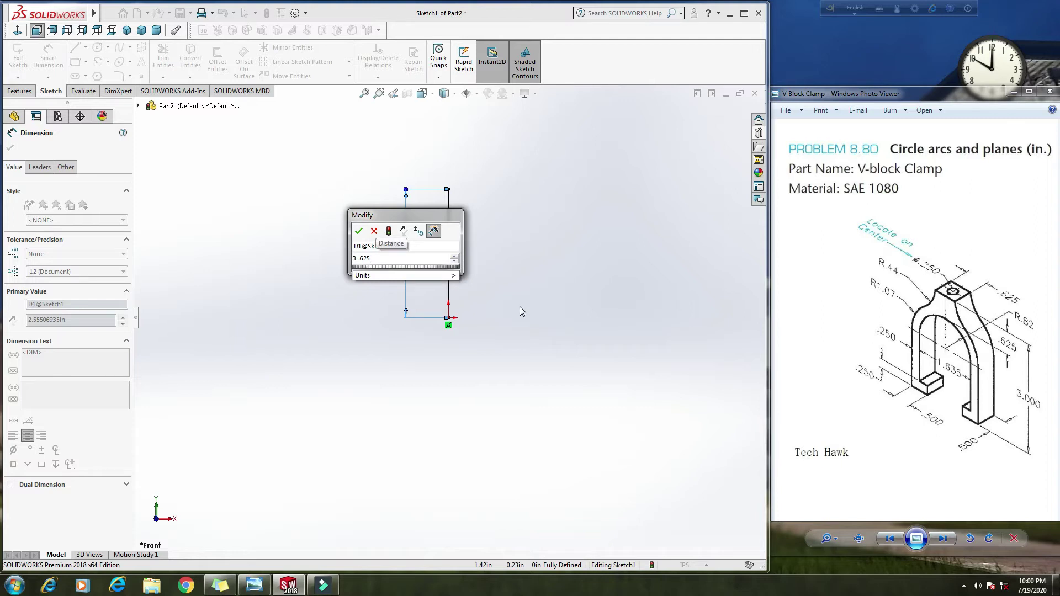
text(-.)
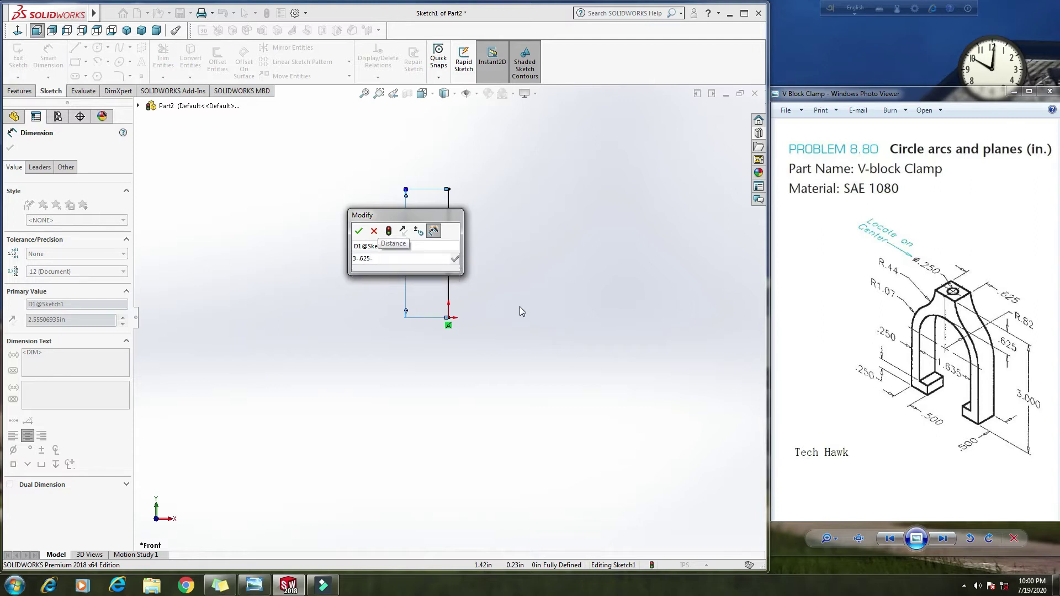
text(82)
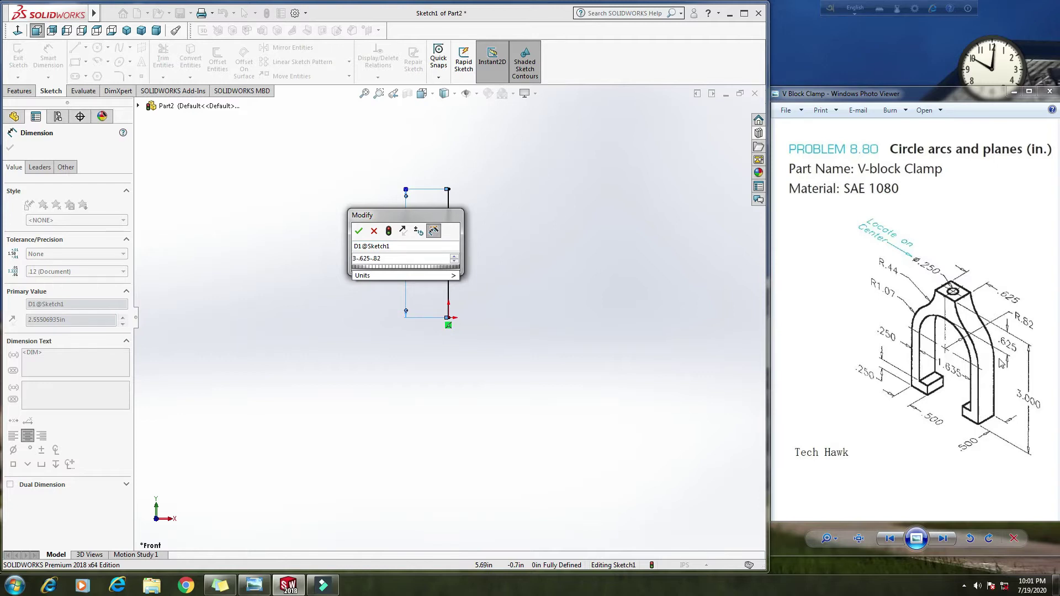
click(359, 231)
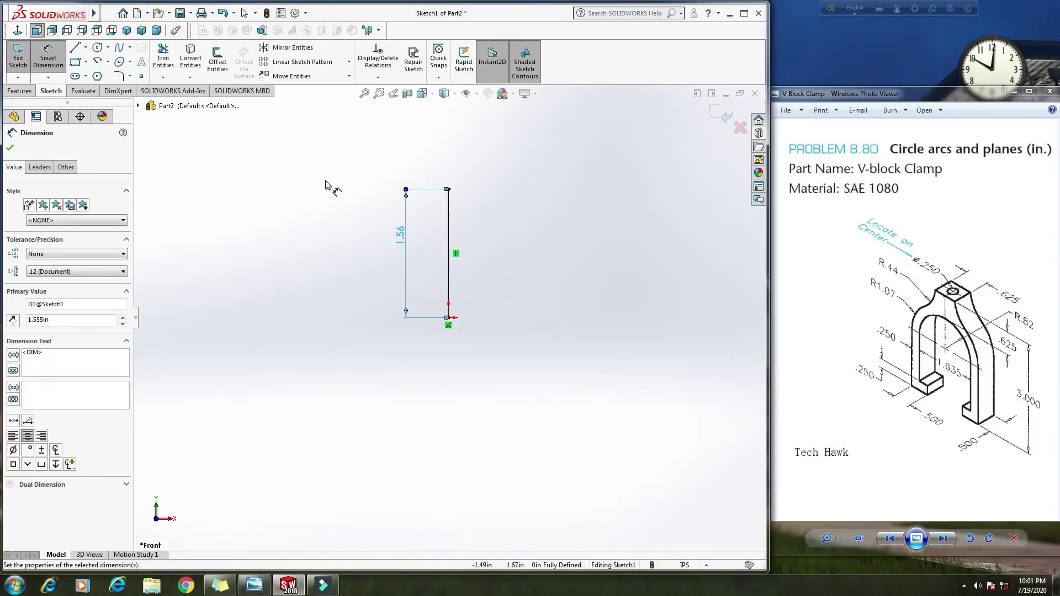
- Draw a second vertical line to the right, level with the first line's top
click(74, 50)
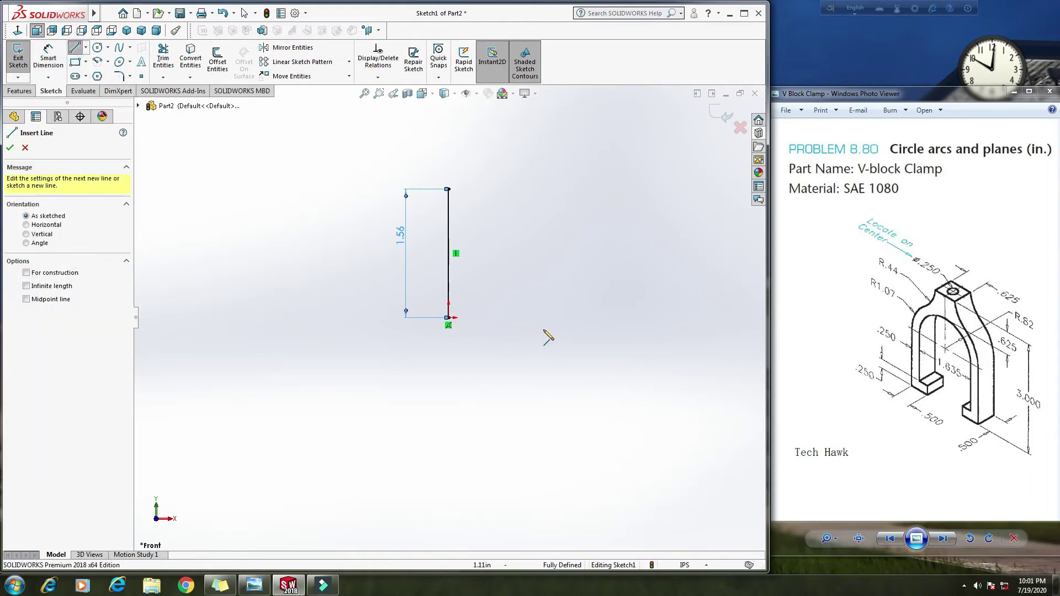
click(576, 318)
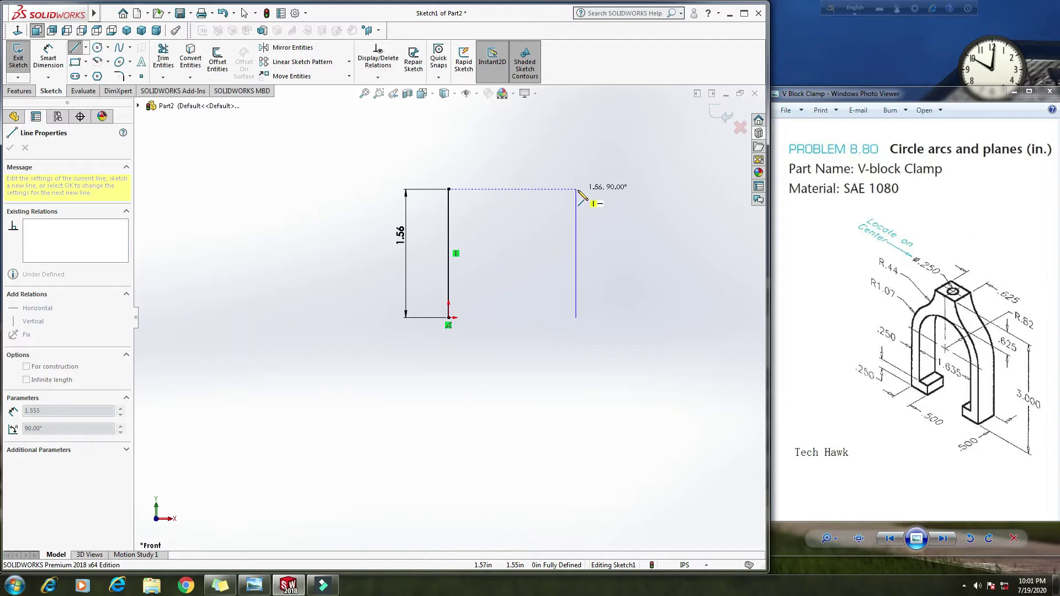
click(576, 189)
right_click(651, 230)
click(657, 232)
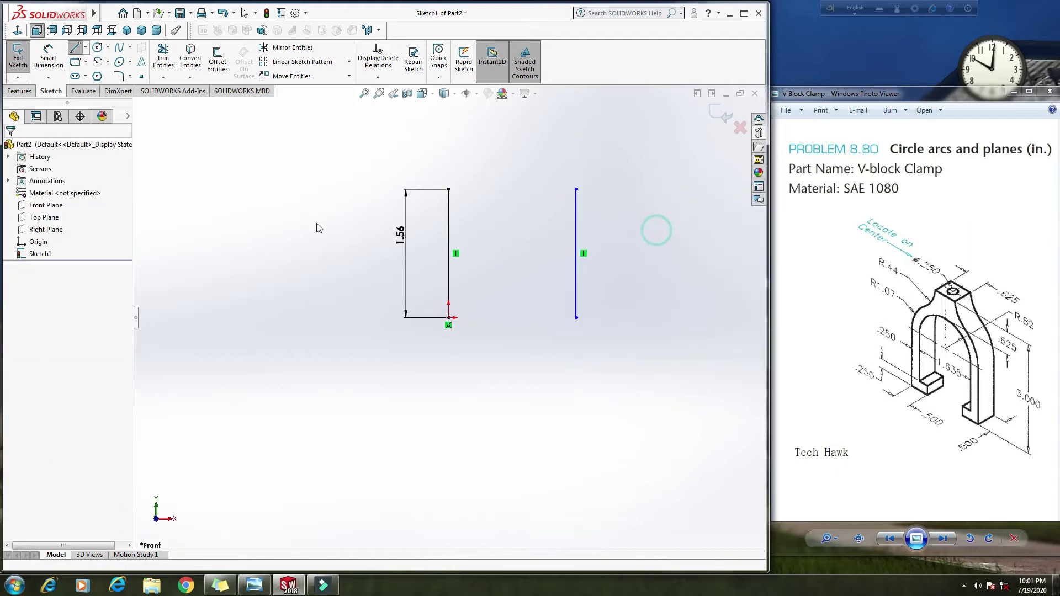
- Dimension the spacing between the two vertical lines to 1.635 in
click(48, 56)
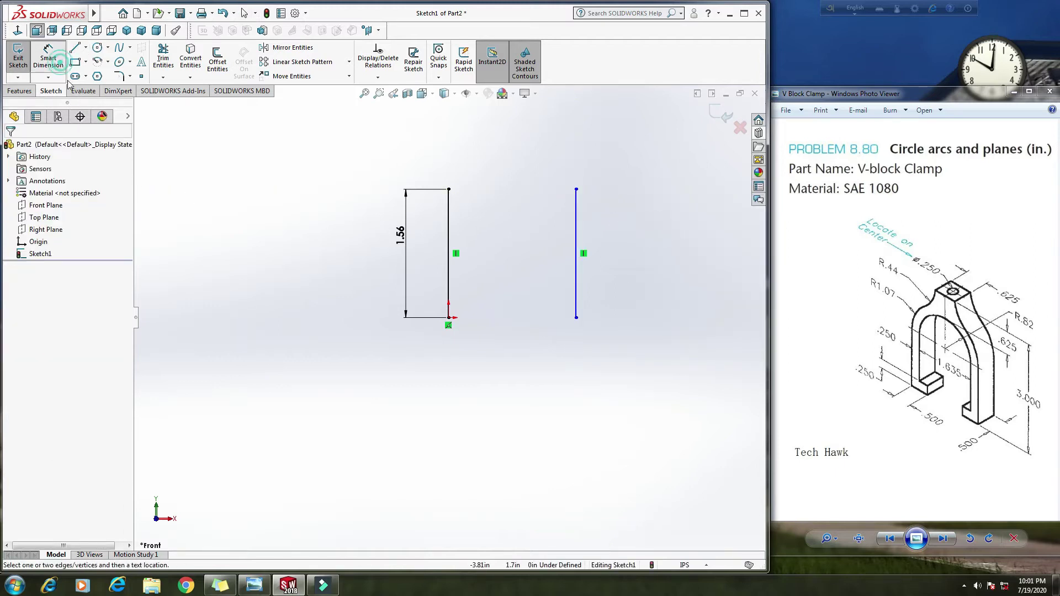
click(450, 278)
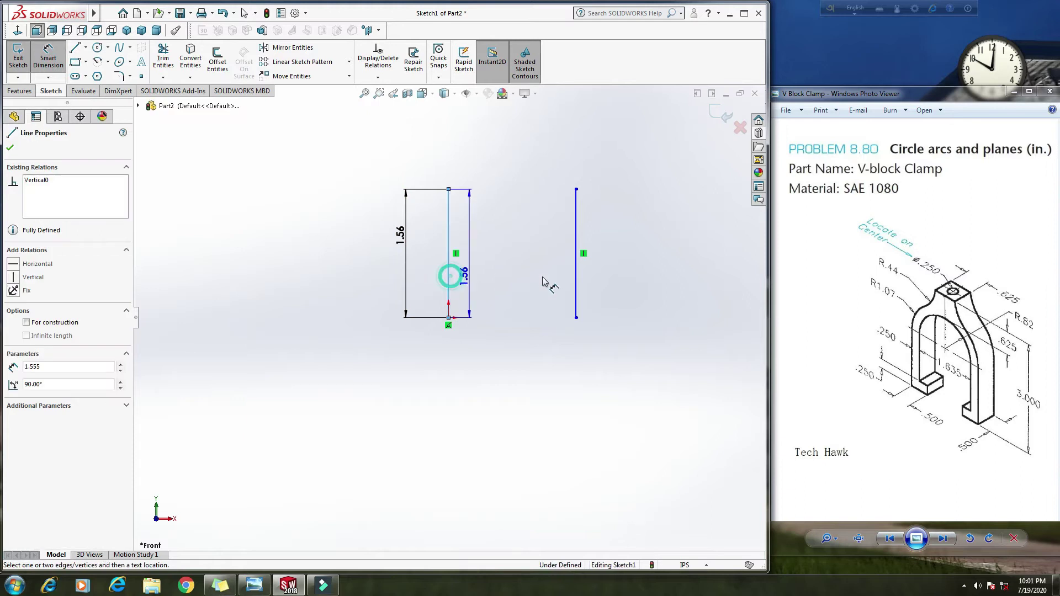
click(576, 278)
click(527, 309)
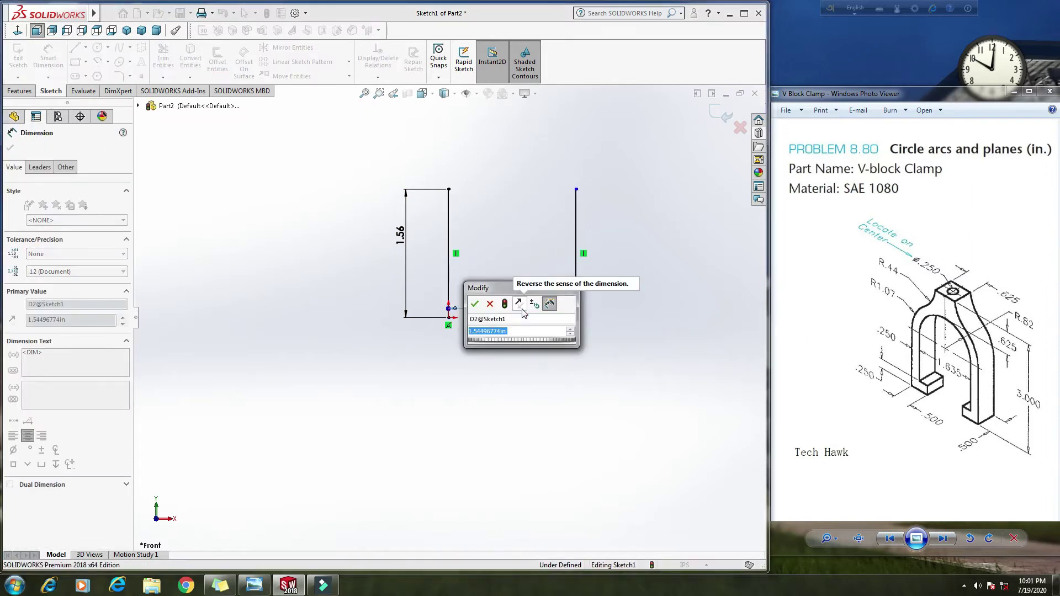
text(1.)
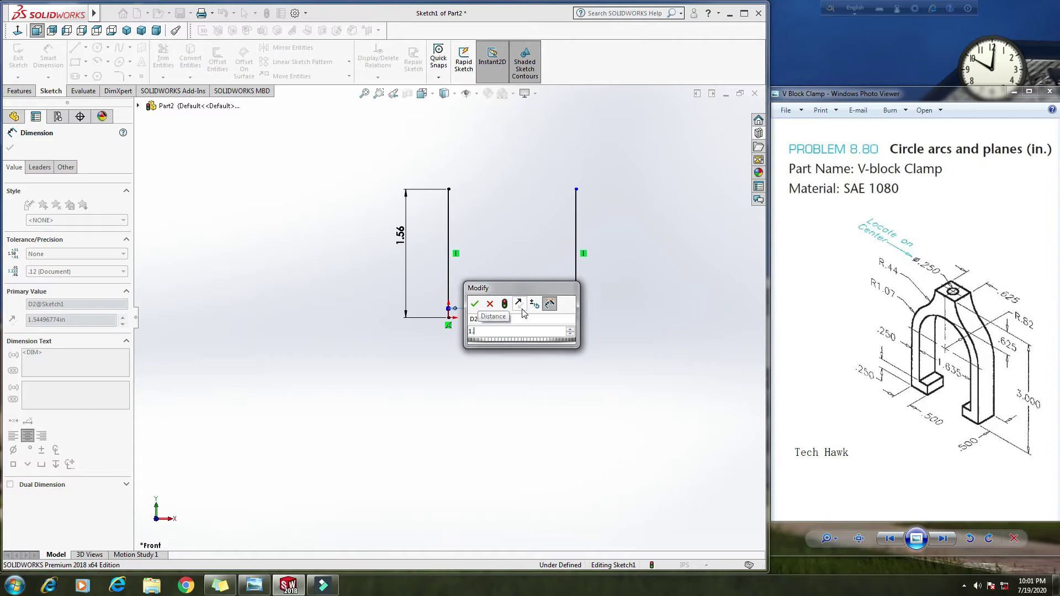
text(635)
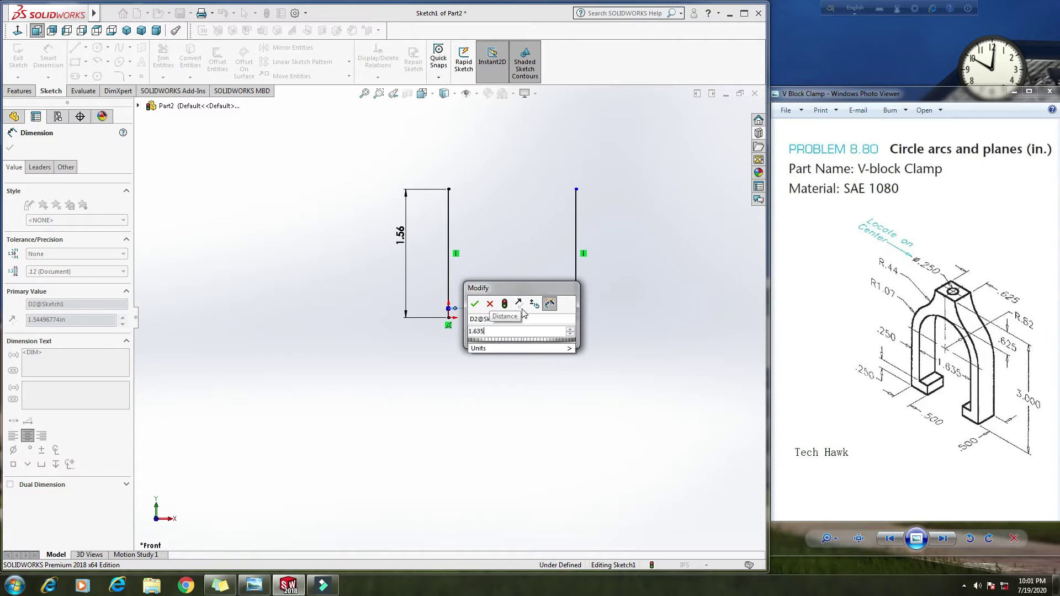
key(Return)
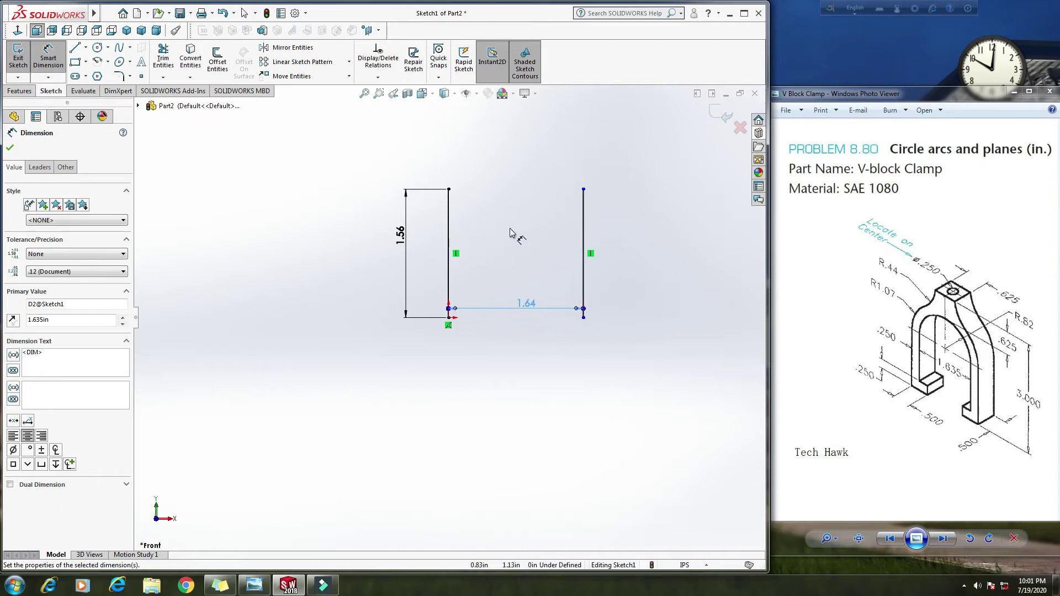
- Draw a perimeter circle through the top ends of both vertical lines and a third point
click(97, 48)
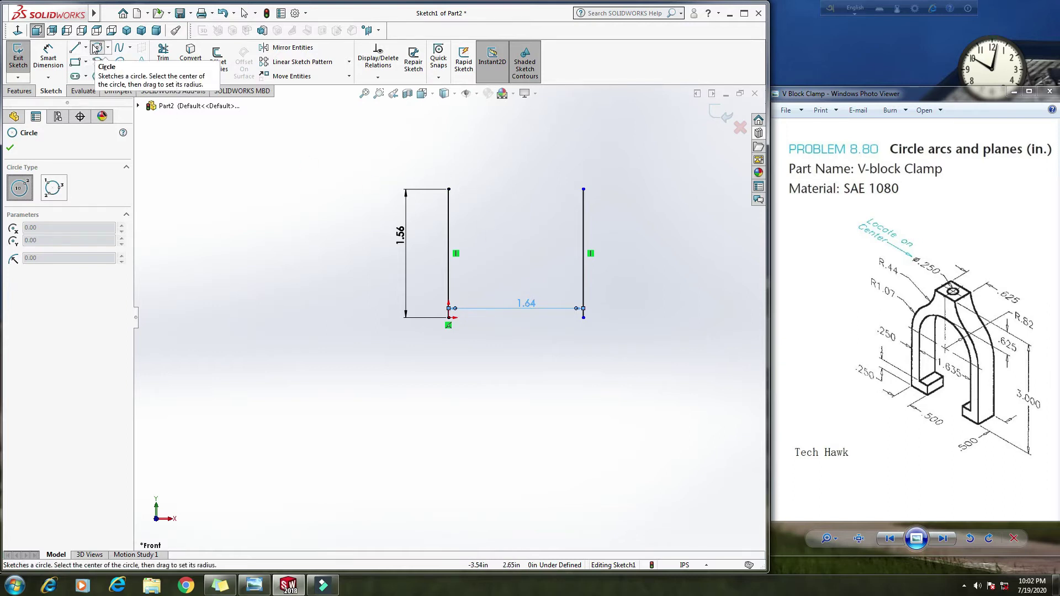
click(108, 49)
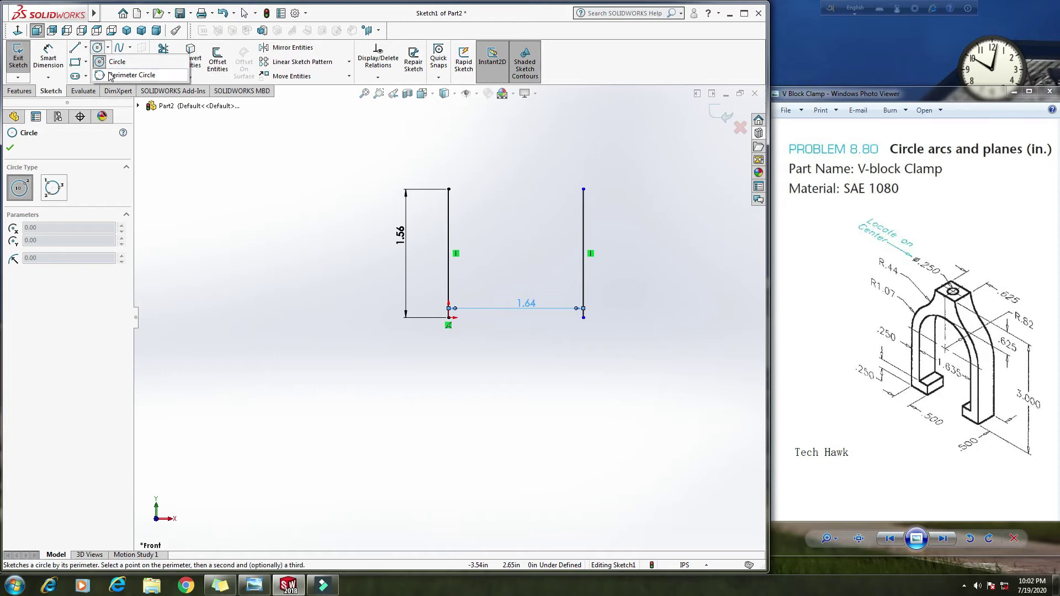
click(110, 76)
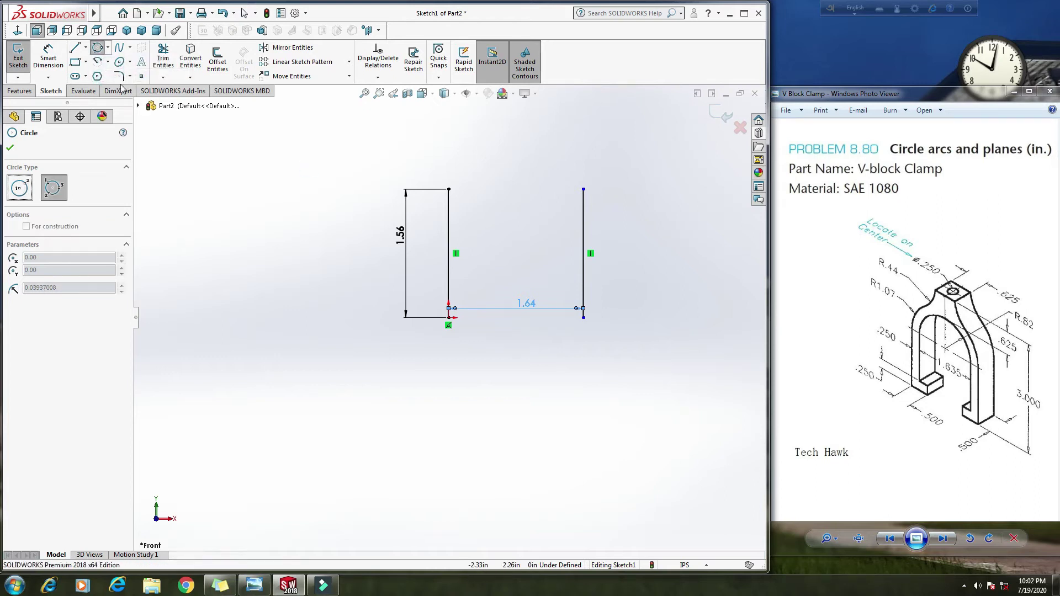
click(109, 49)
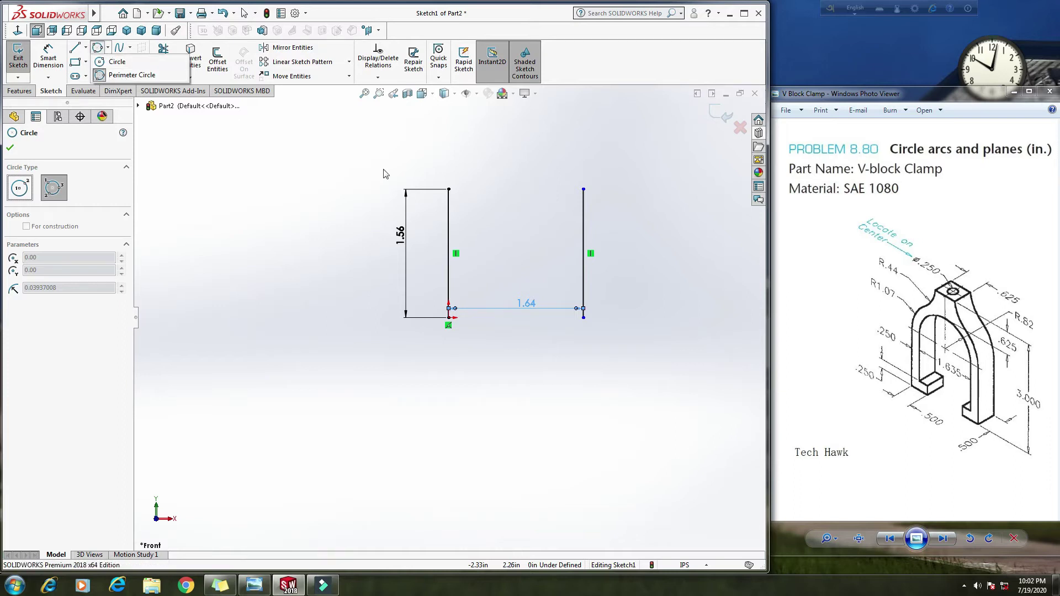
click(448, 188)
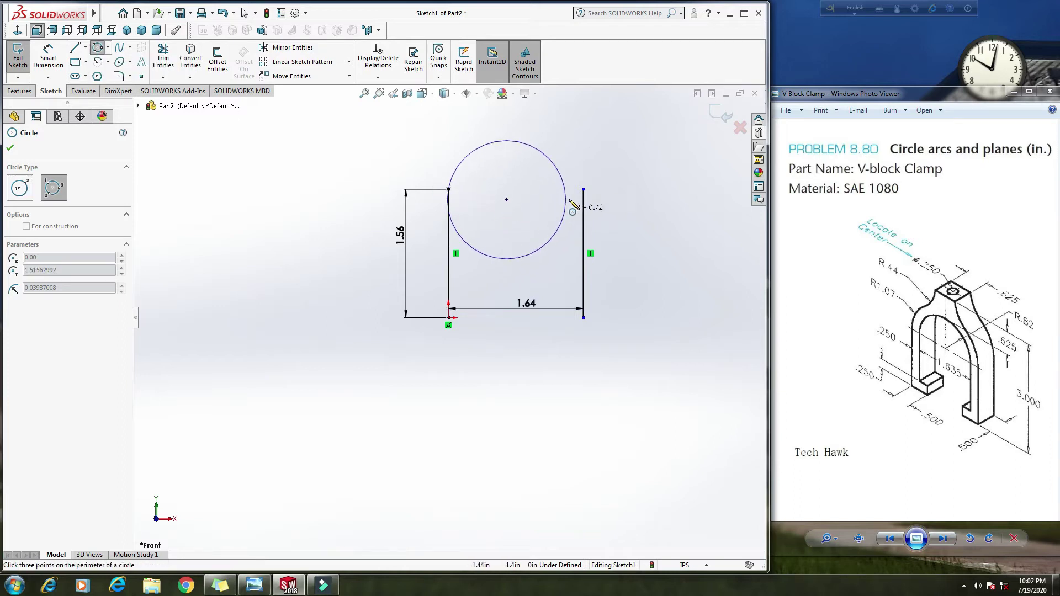
click(583, 189)
click(528, 254)
right_click(618, 182)
click(634, 187)
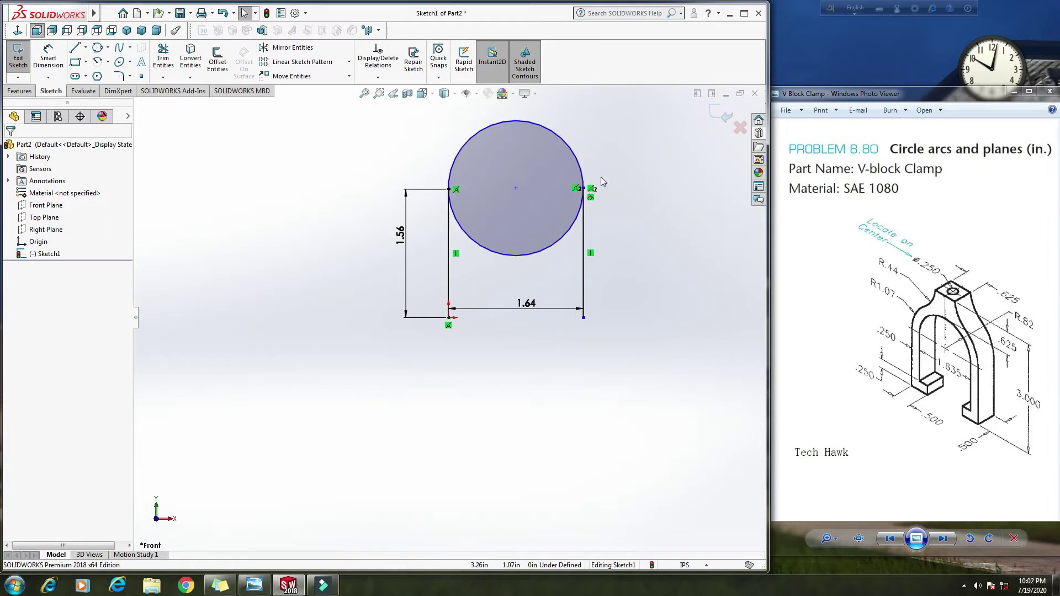
- Add a Horizontal relation between the circle's centre and the right line's top endpoint
click(516, 188)
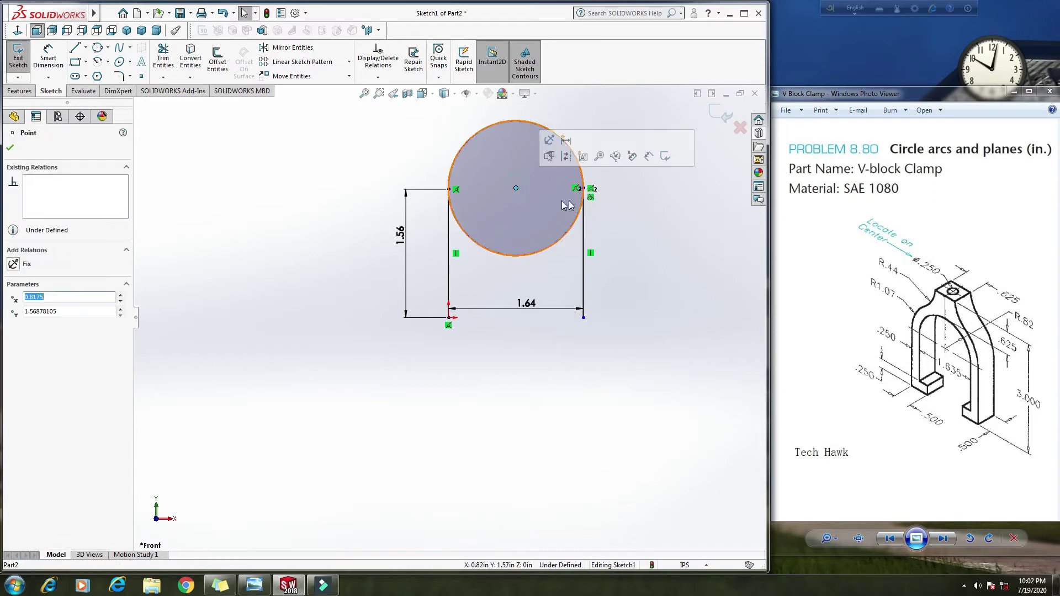
ctrl+click(584, 188)
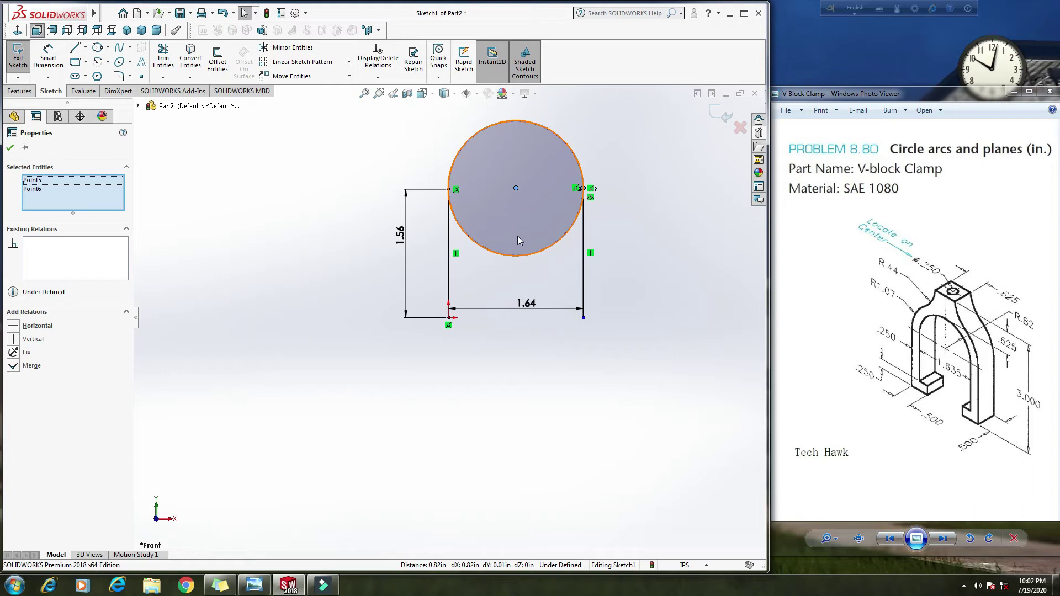
click(689, 244)
click(516, 189)
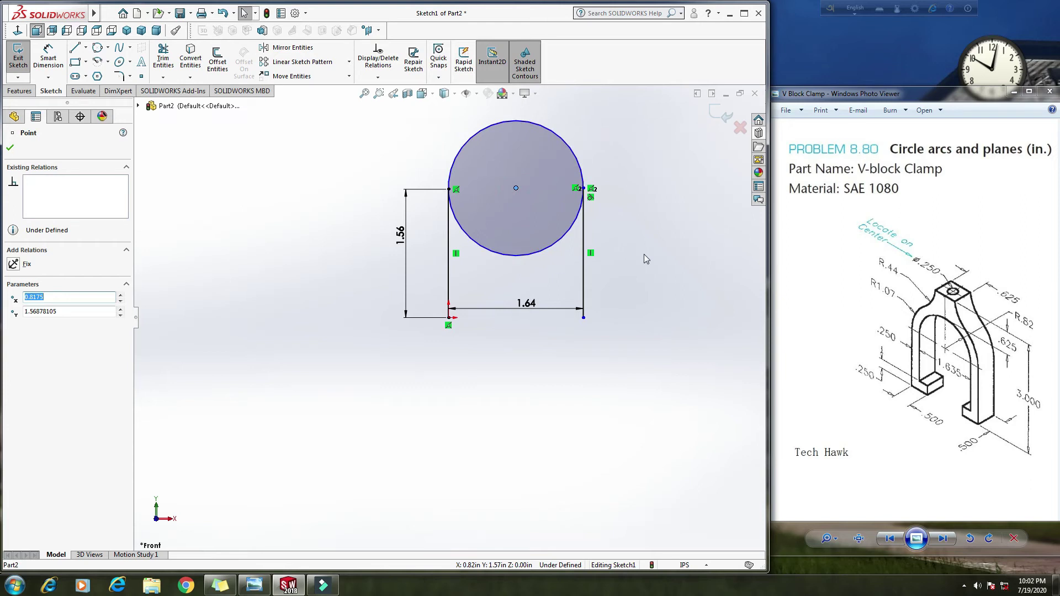
ctrl+click(584, 189)
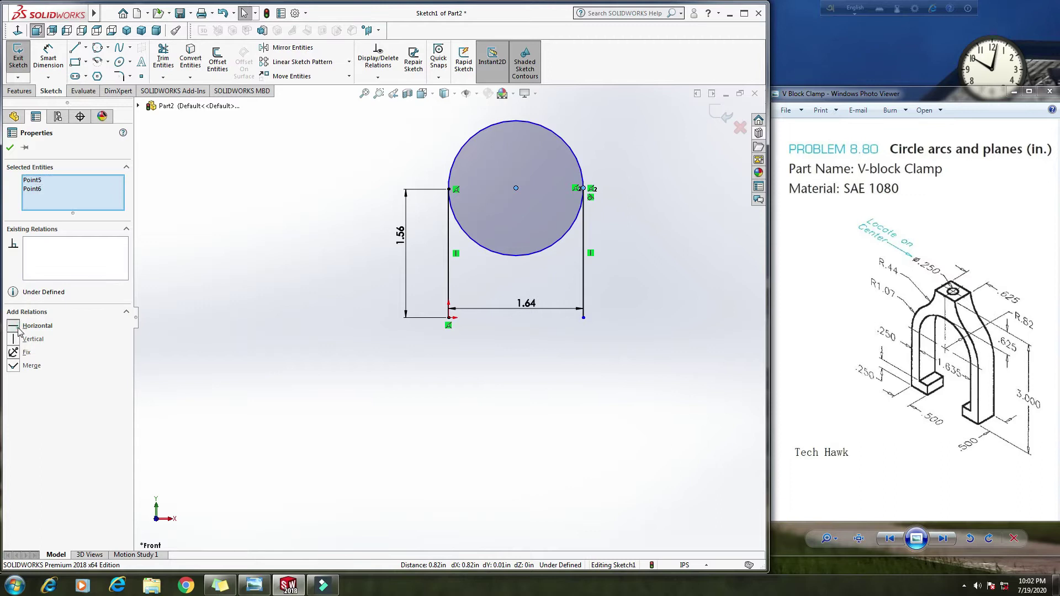
click(15, 326)
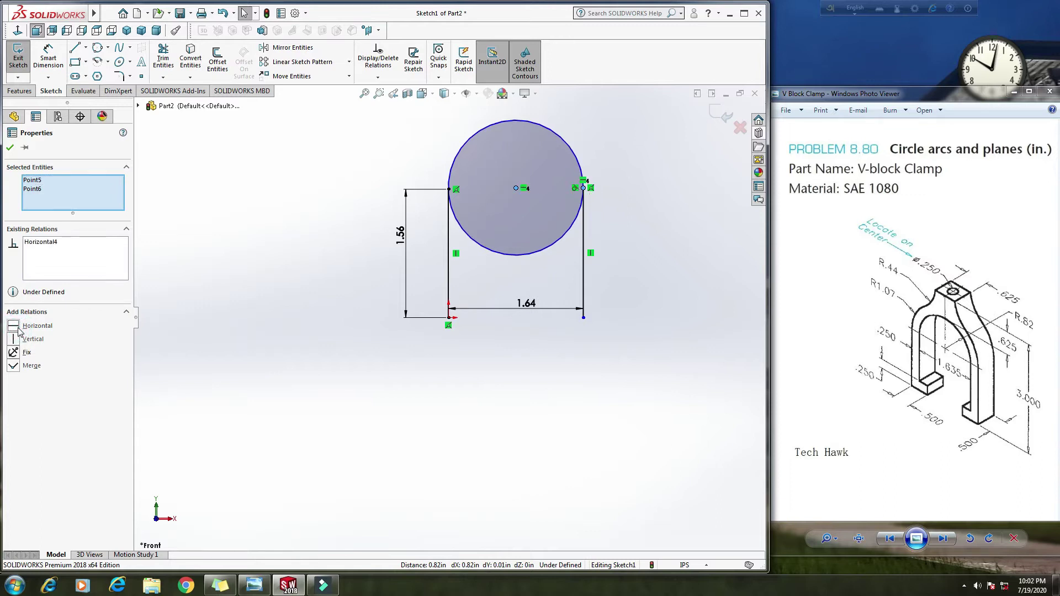
click(10, 148)
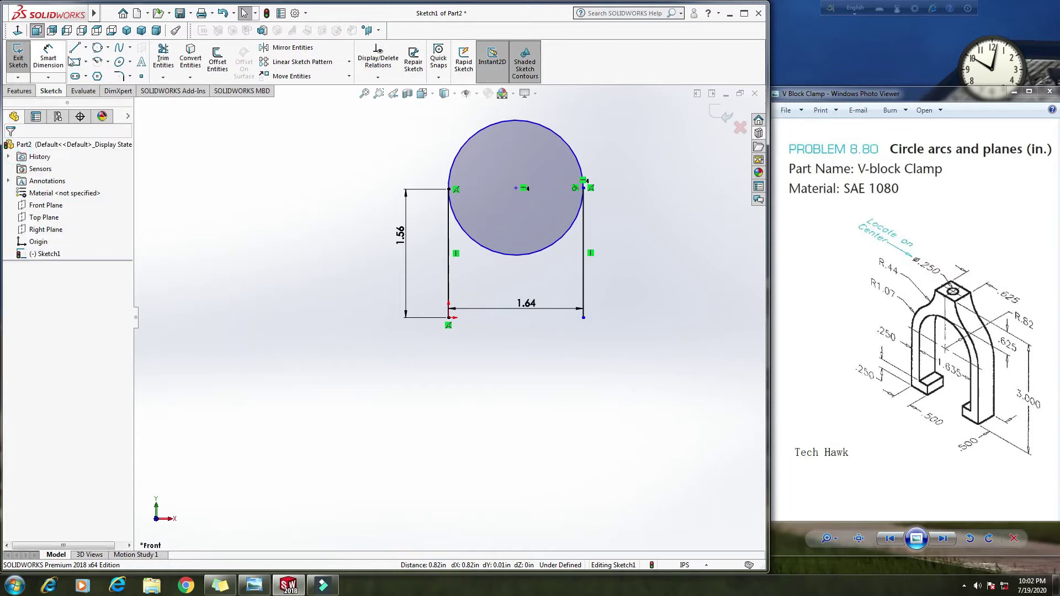
- Trim off the circle's lower half and draw a vertical centerline through the arc's centre
click(163, 58)
drag(514, 288, 504, 286)
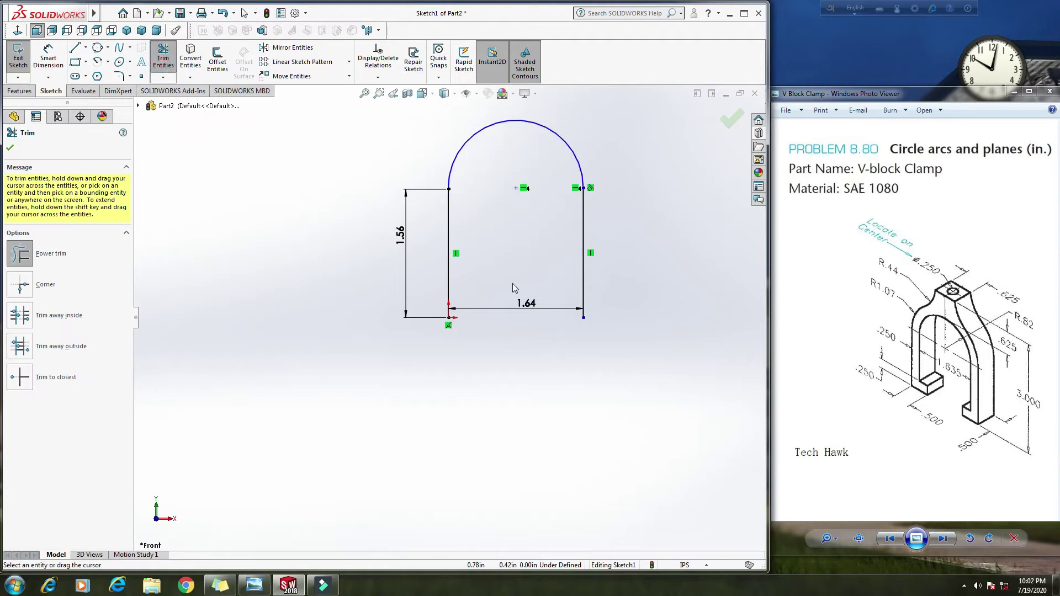
click(85, 47)
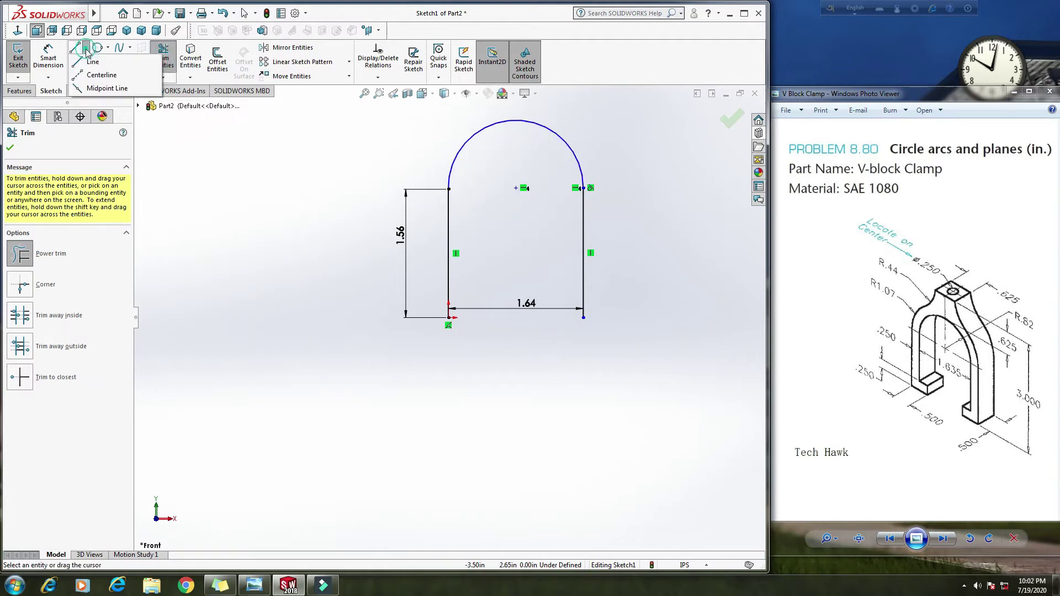
click(94, 69)
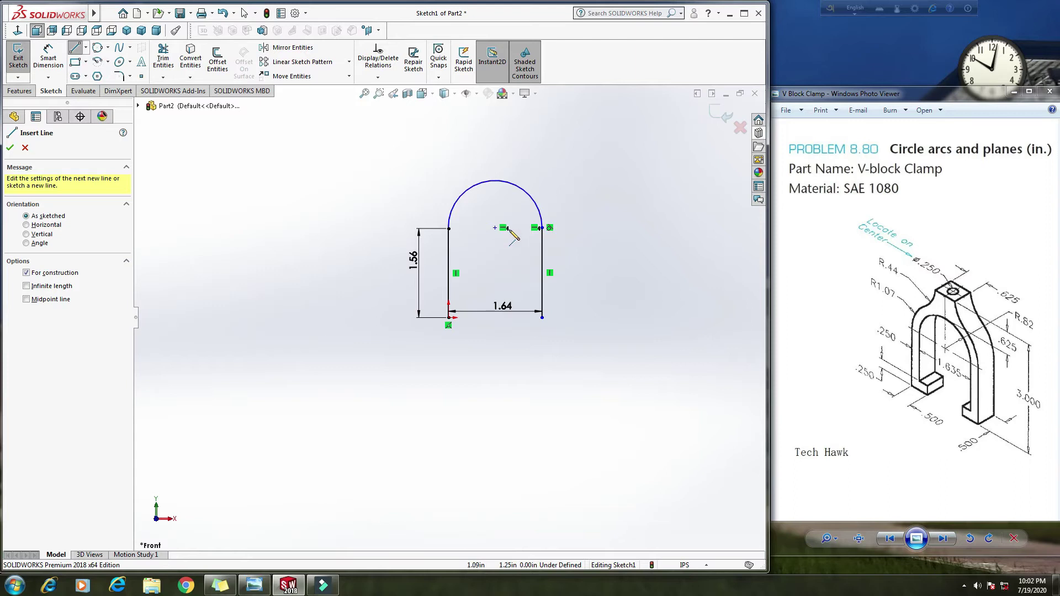
click(495, 148)
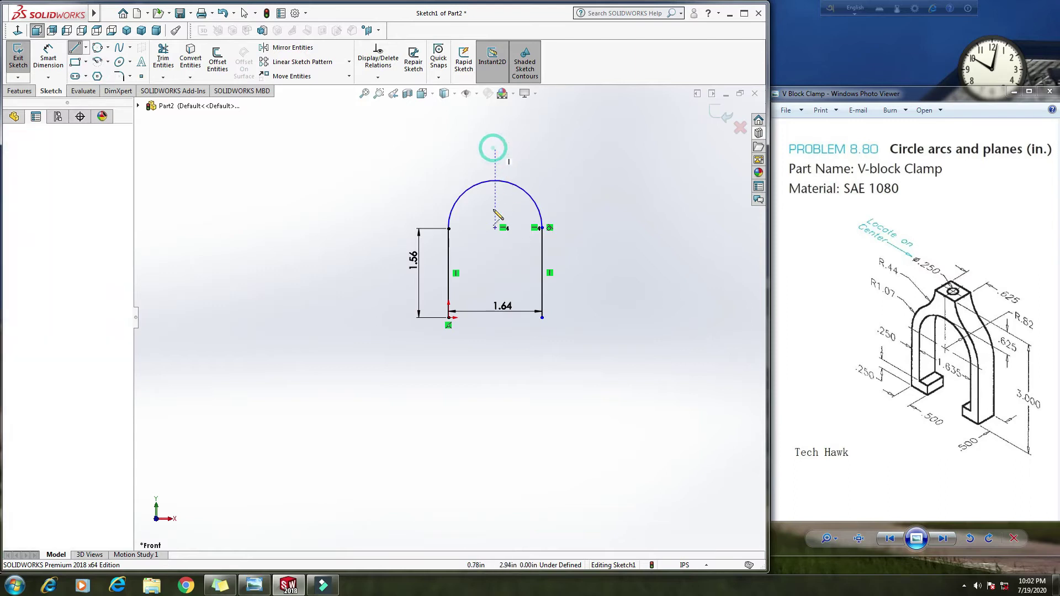
click(495, 348)
right_click(670, 201)
click(672, 202)
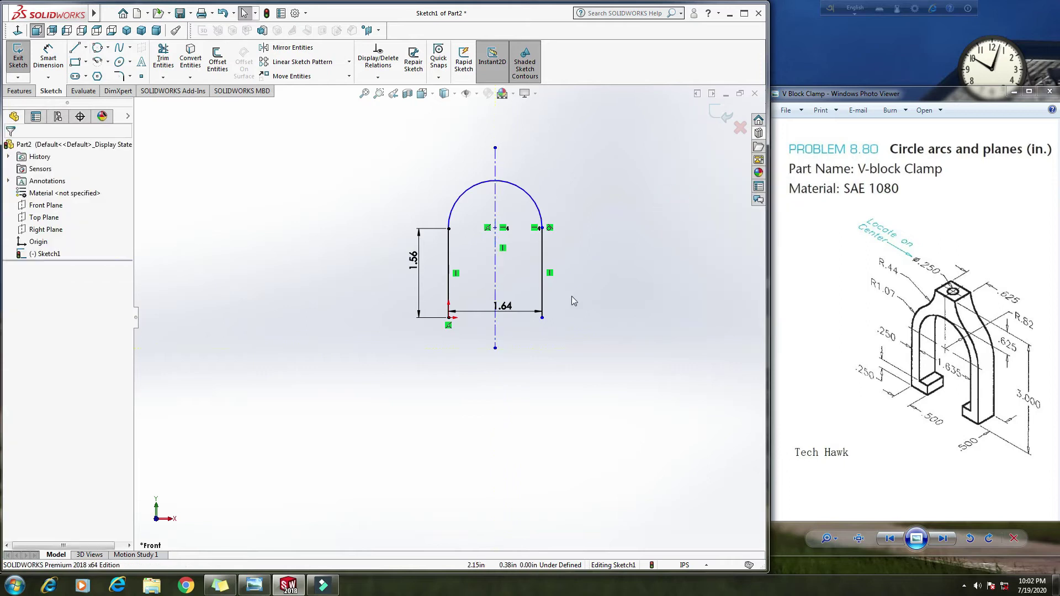
scroll(574, 280, down, 1)
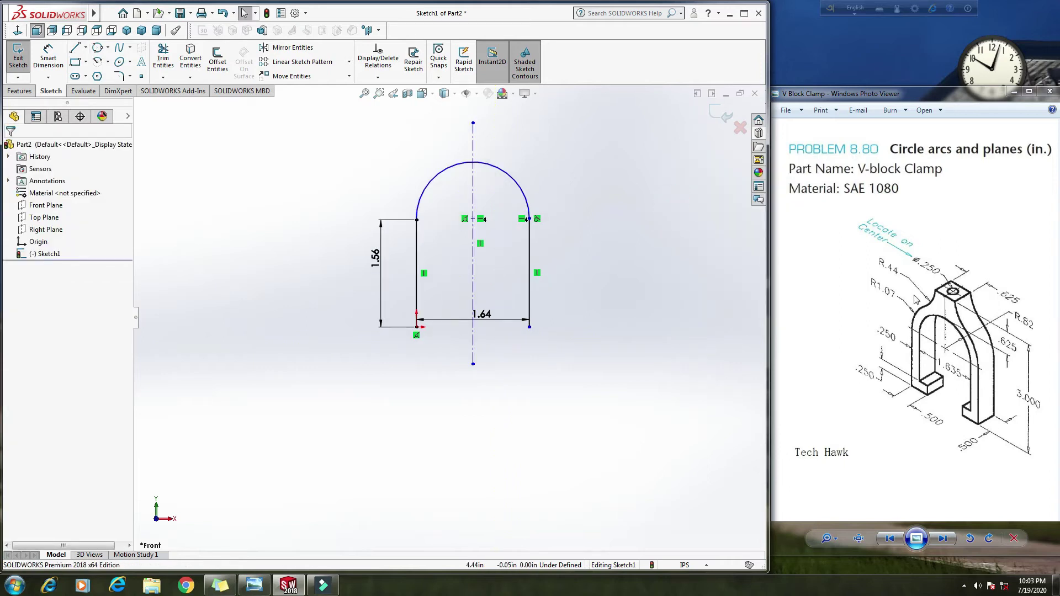
- Draw a larger center circle concentric with the arc's centre
click(105, 48)
click(108, 48)
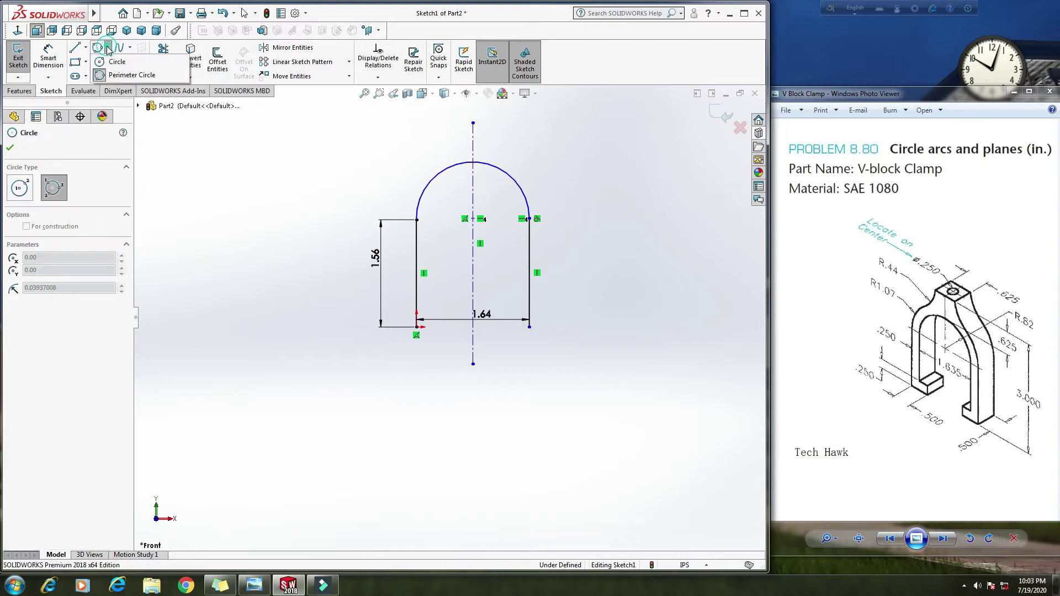
click(114, 63)
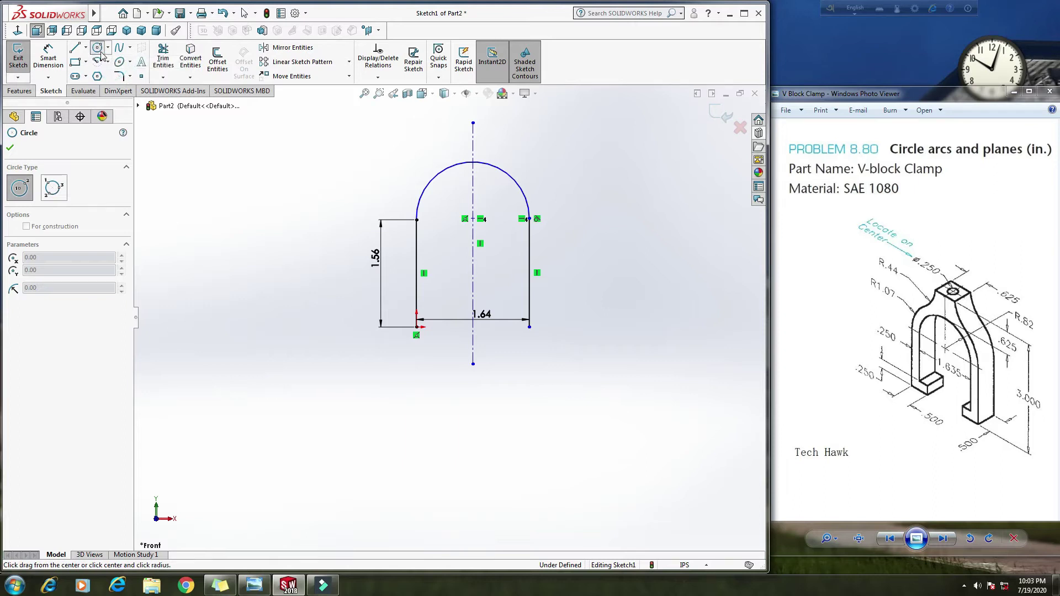
click(473, 219)
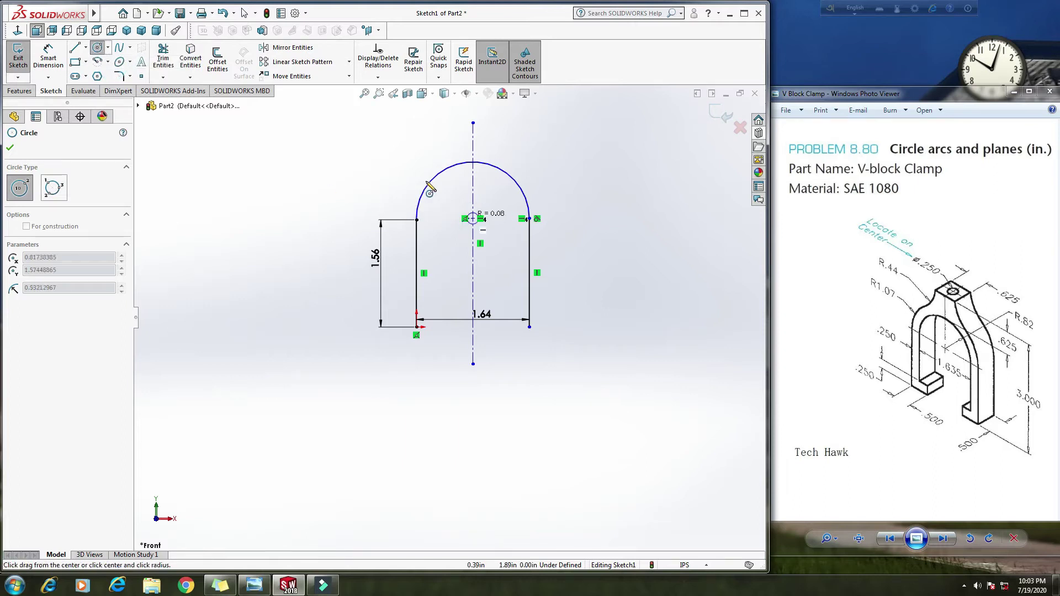
click(411, 156)
right_click(592, 116)
click(606, 173)
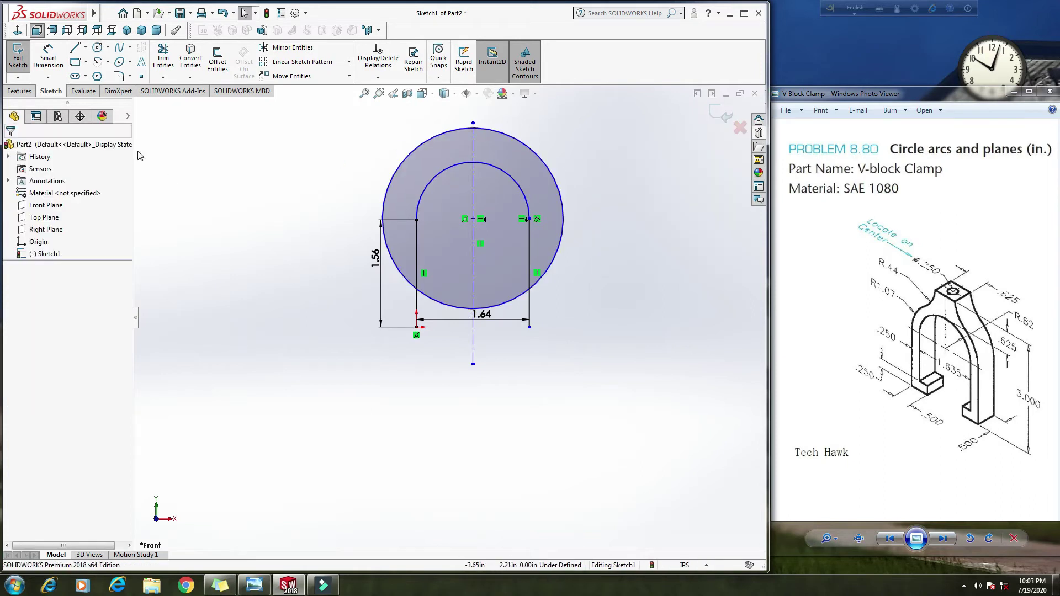
- Dimension the large circle's diameter to 2.14 in
click(48, 60)
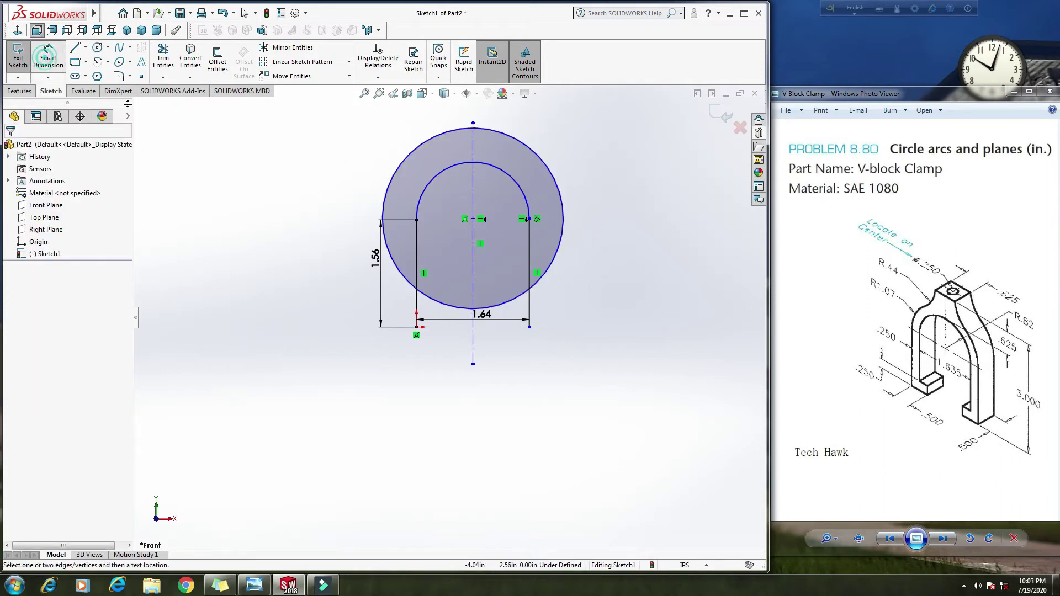
click(395, 176)
click(266, 216)
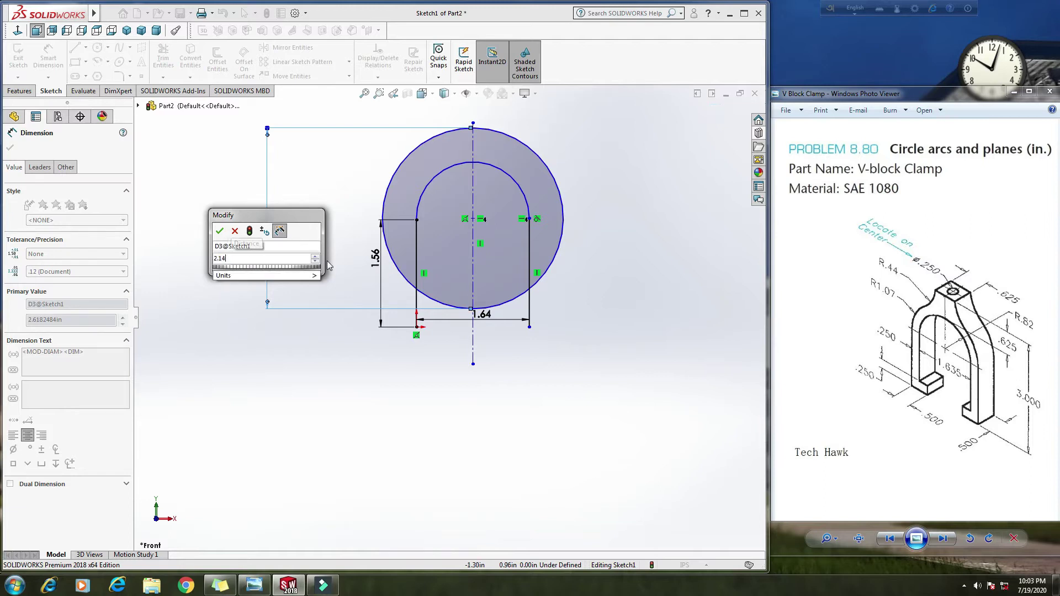
key(Return)
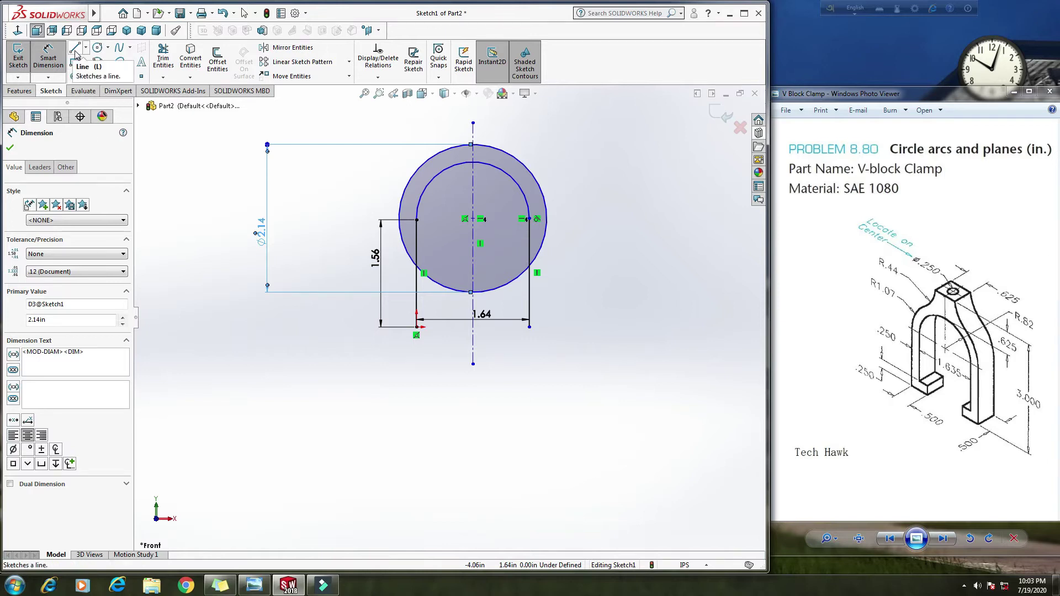
- Draw connected lines from the origin going right, down, then left to form the small step and foot
click(76, 53)
scroll(423, 340, down, 5)
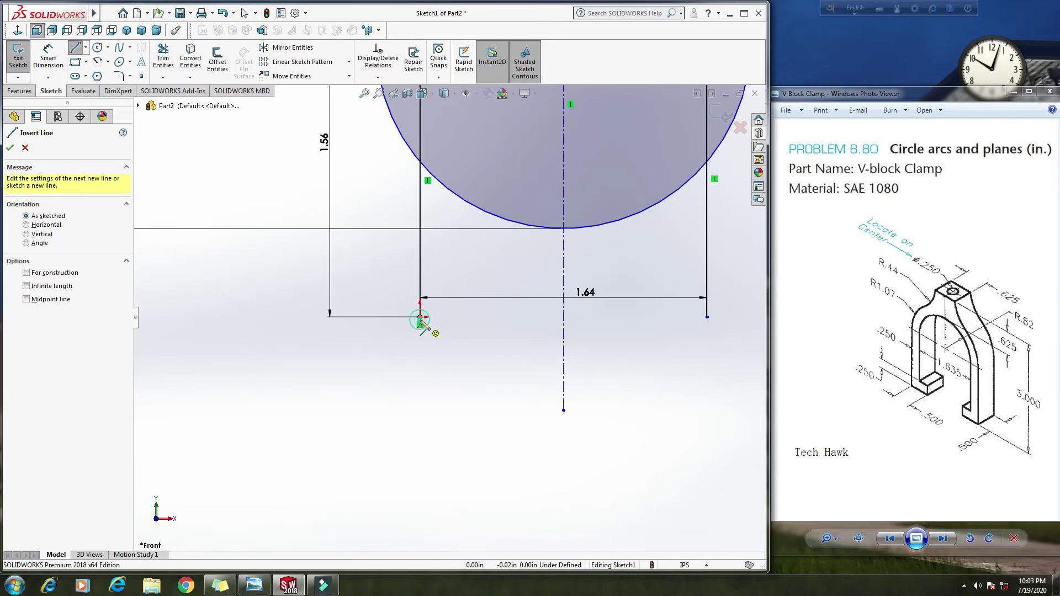
click(420, 317)
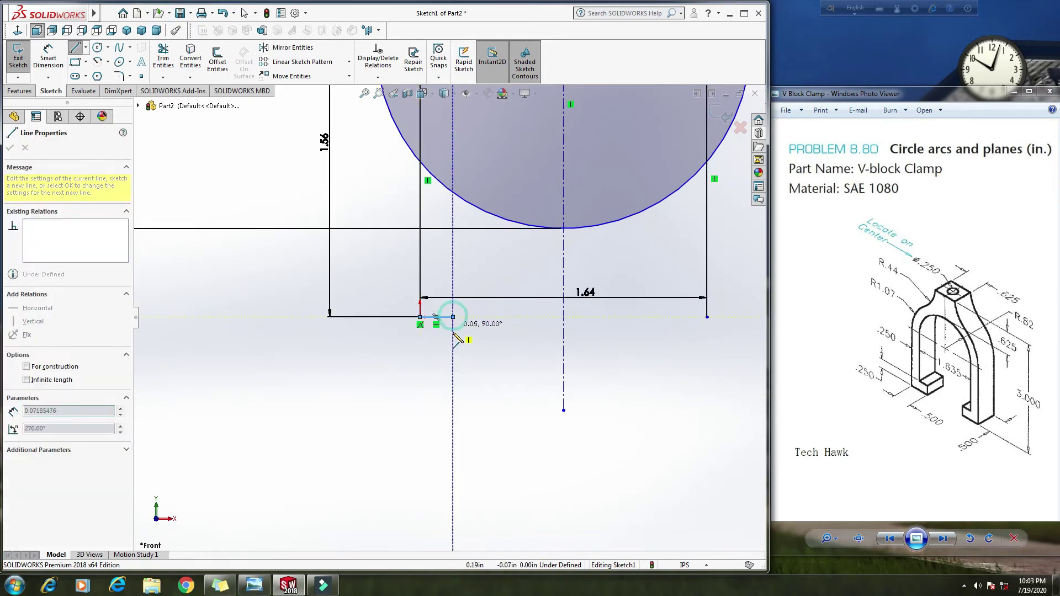
click(453, 318)
click(453, 342)
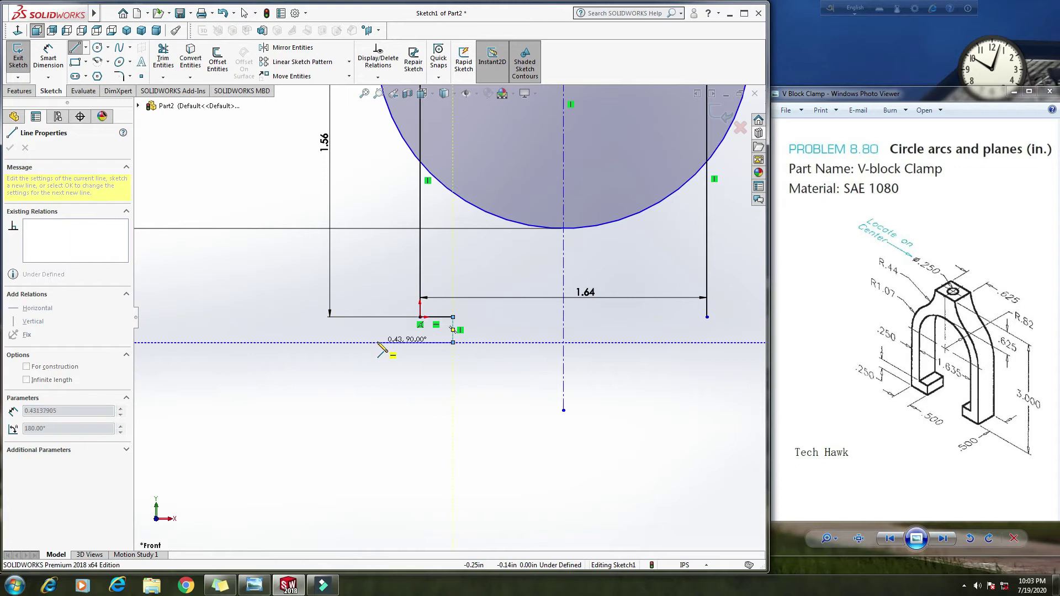
click(378, 343)
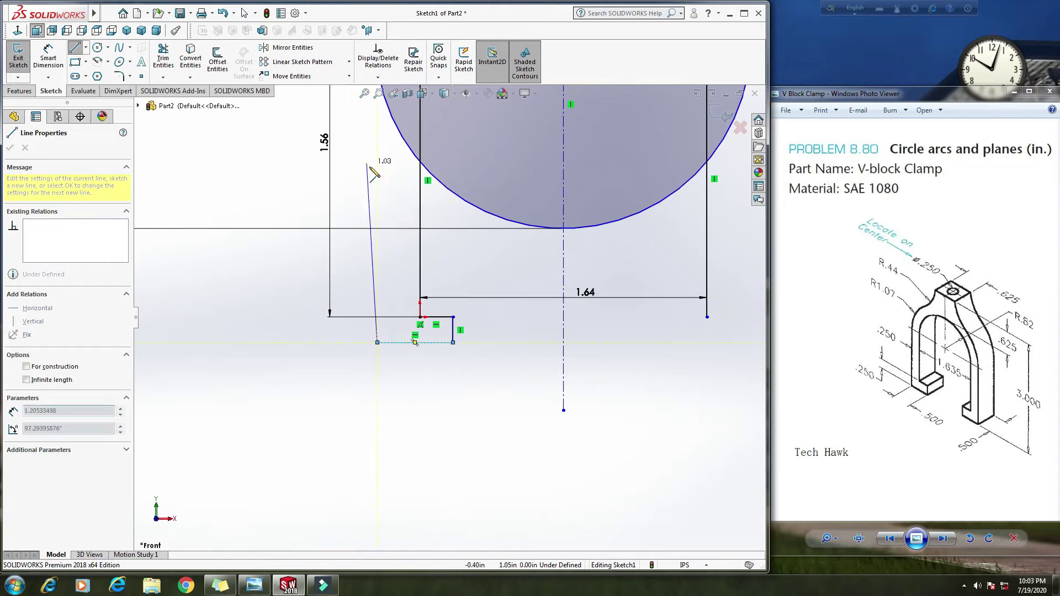
- Continue the chain with a vertical left edge rising toward the large circle
scroll(374, 171, up, 3)
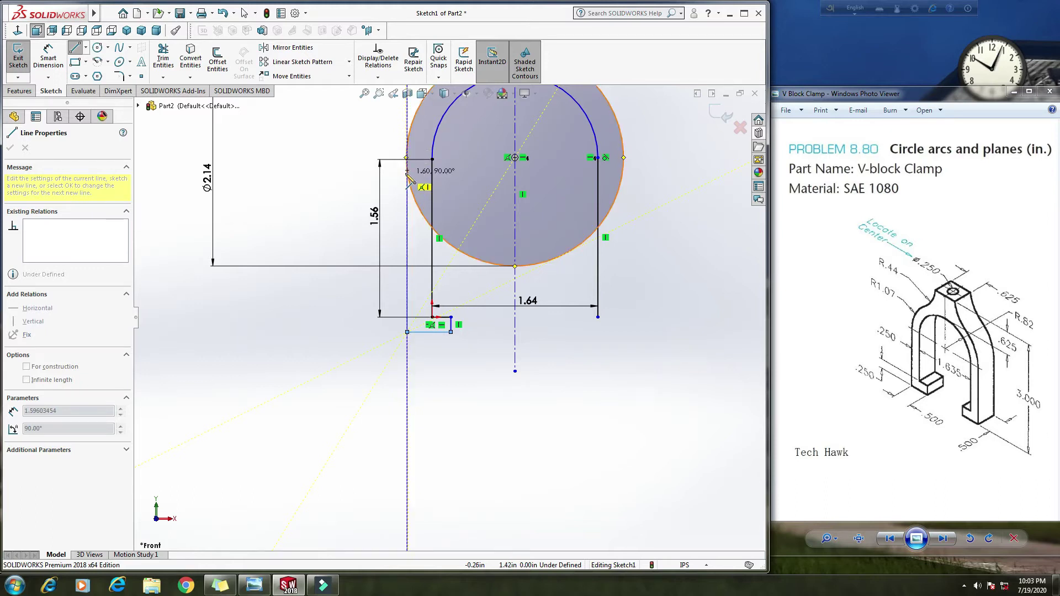
click(407, 170)
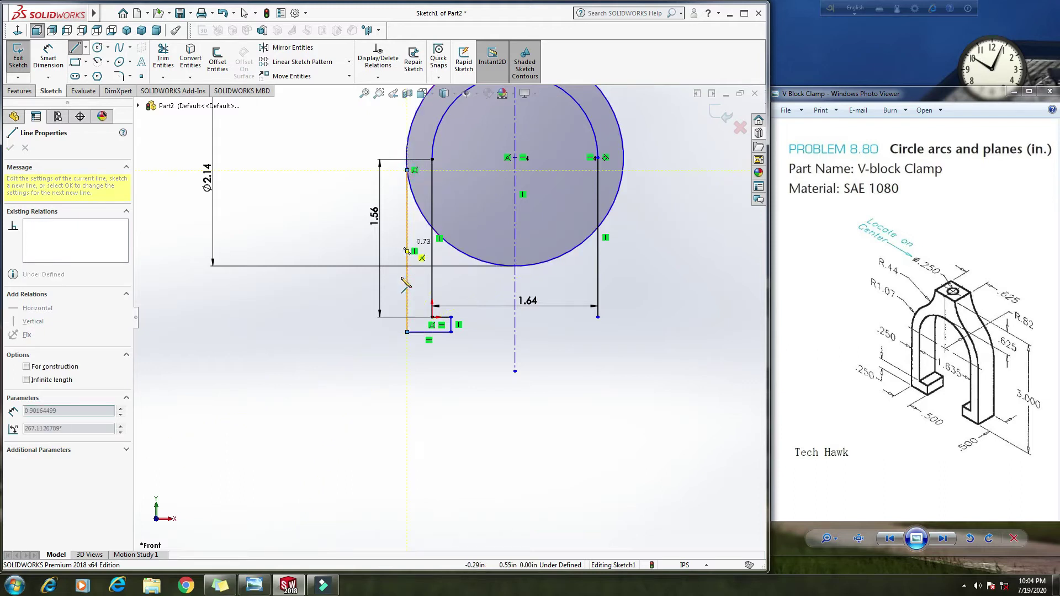
right_click(250, 318)
click(268, 321)
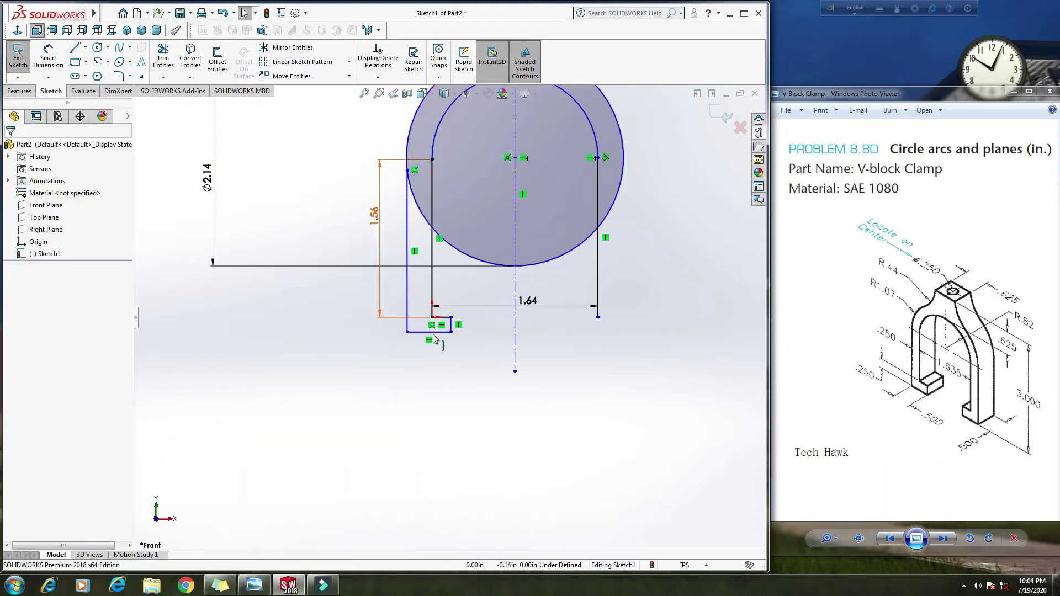
scroll(467, 300, up, 2)
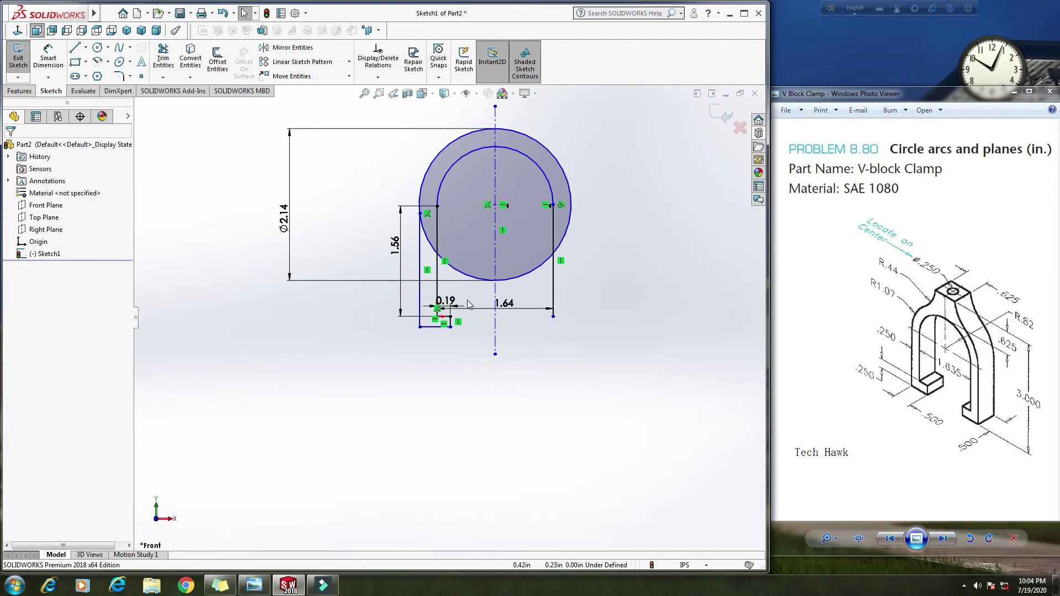
scroll(466, 320, down, 2)
scroll(430, 303, up, 1)
- Dimension the bottom foot line to 0.50 in long
click(48, 58)
click(450, 341)
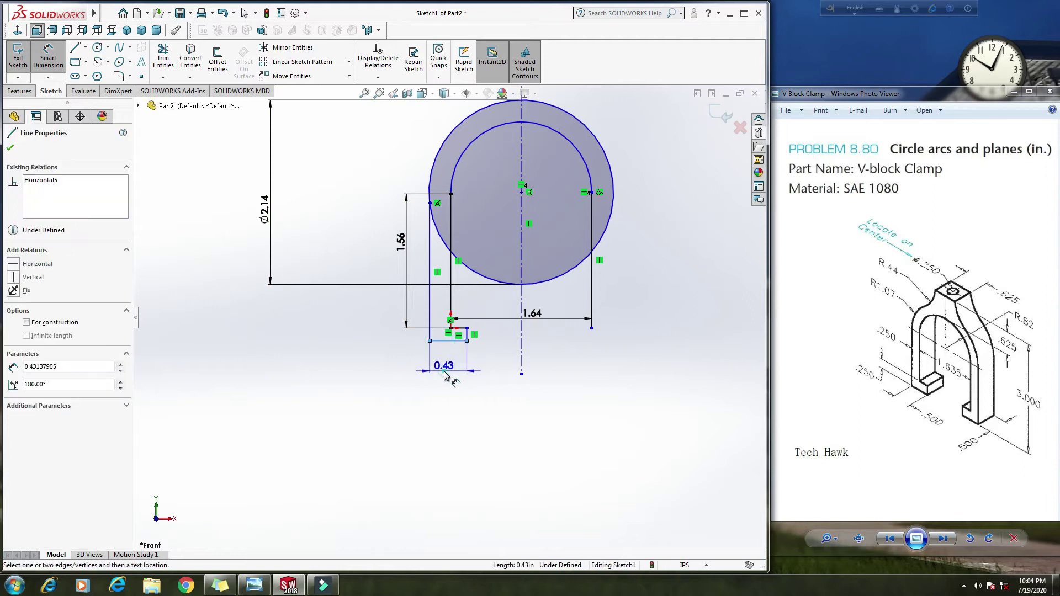
click(445, 369)
text(0.5)
key(Return)
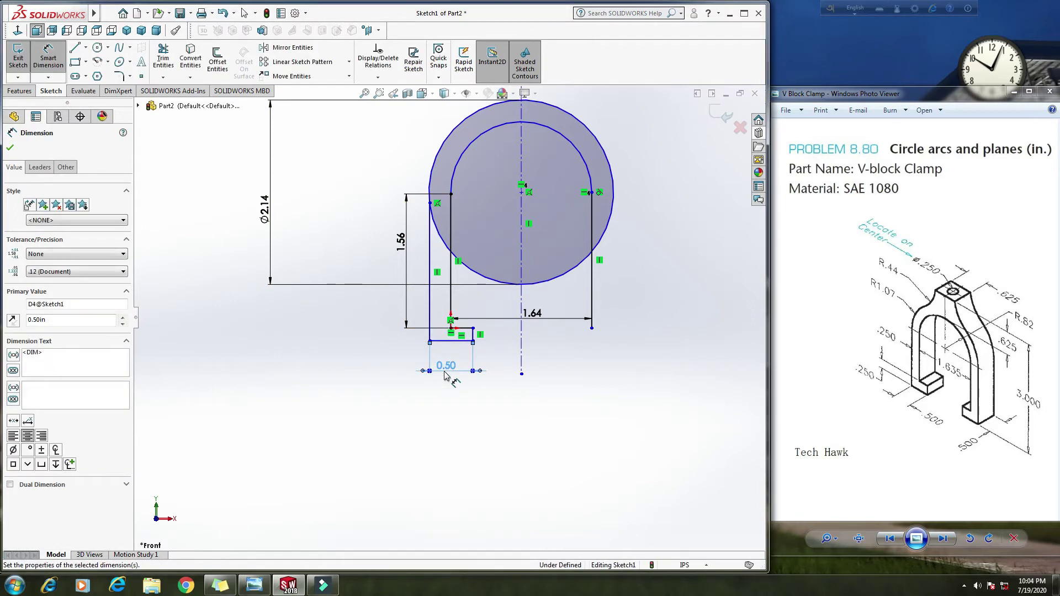
- Set the short vertical step line to 0.25 in tall and fit the sketch in view
scroll(487, 321, down, 3)
click(434, 324)
click(472, 328)
text(.25)
key(Return)
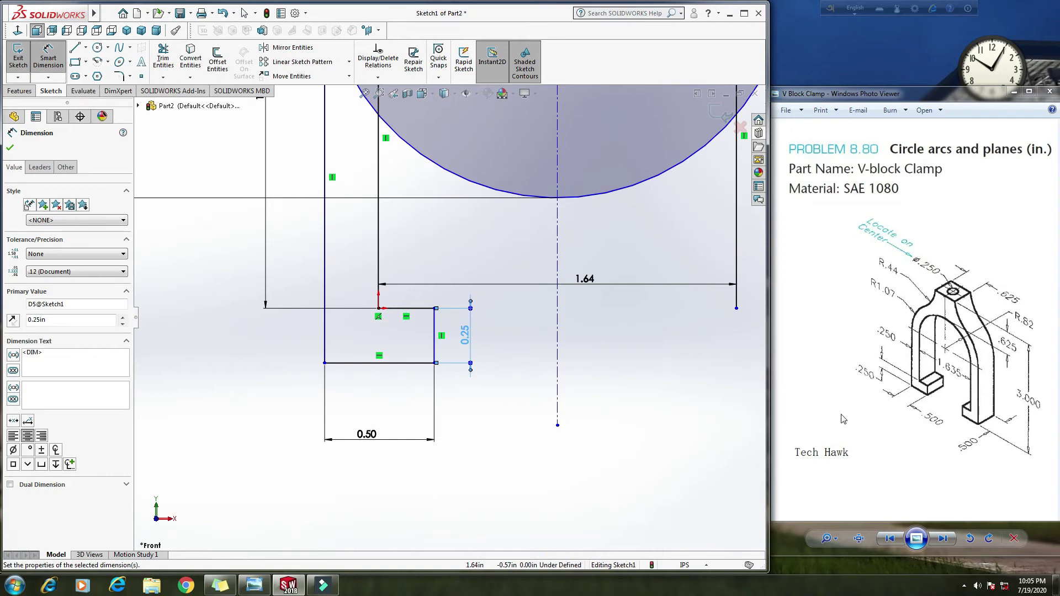
key(z)
key(z)
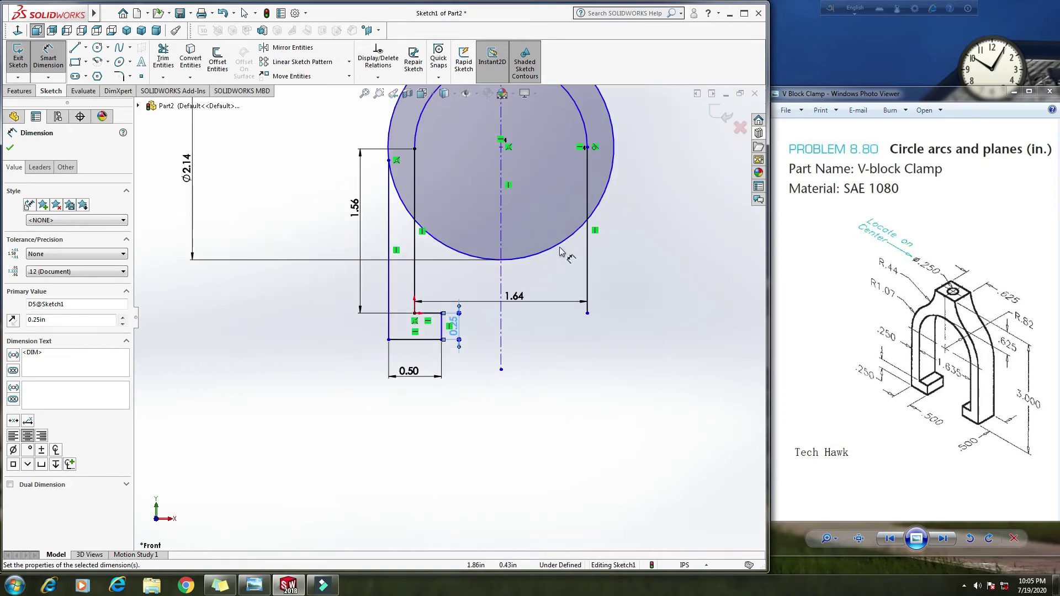
scroll(438, 230, up, 3)
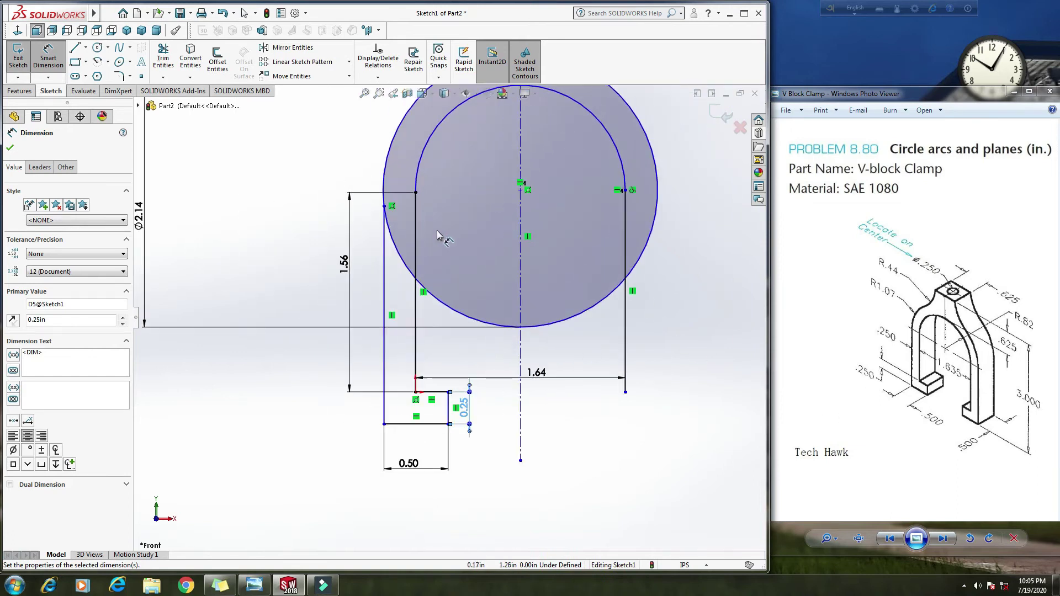
scroll(436, 230, down, 3)
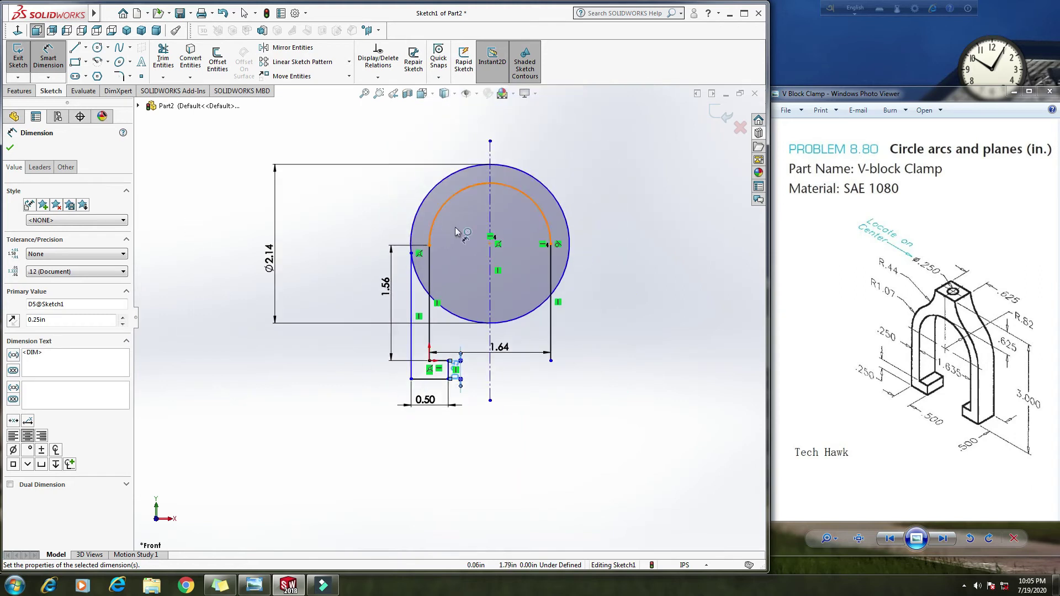
- Draw a horizontal line left from the centerline's top end, then down to the outer circle
click(74, 47)
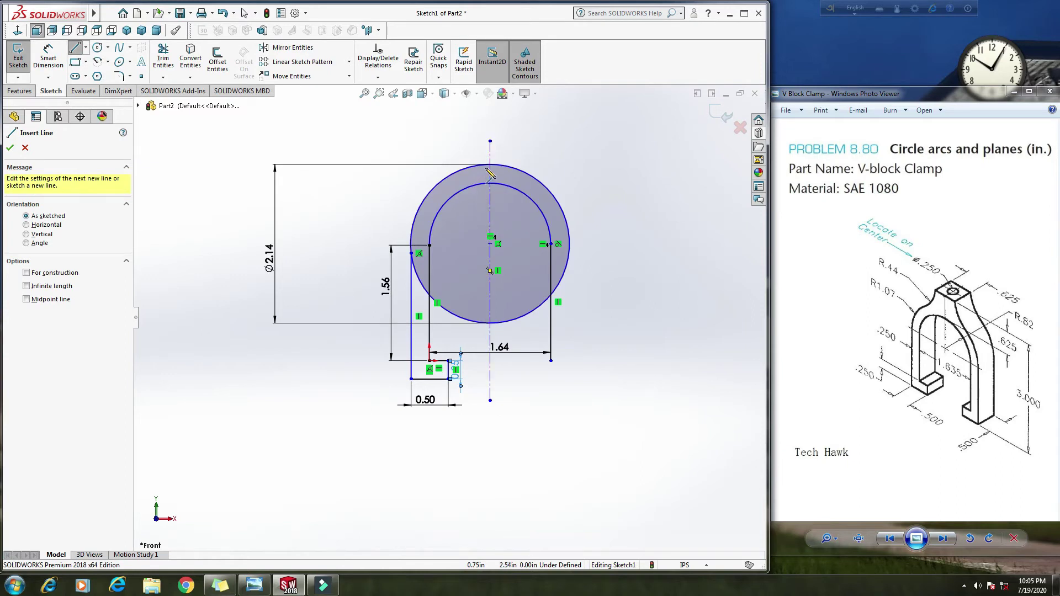
scroll(490, 142, up, 1)
scroll(472, 254, down, 2)
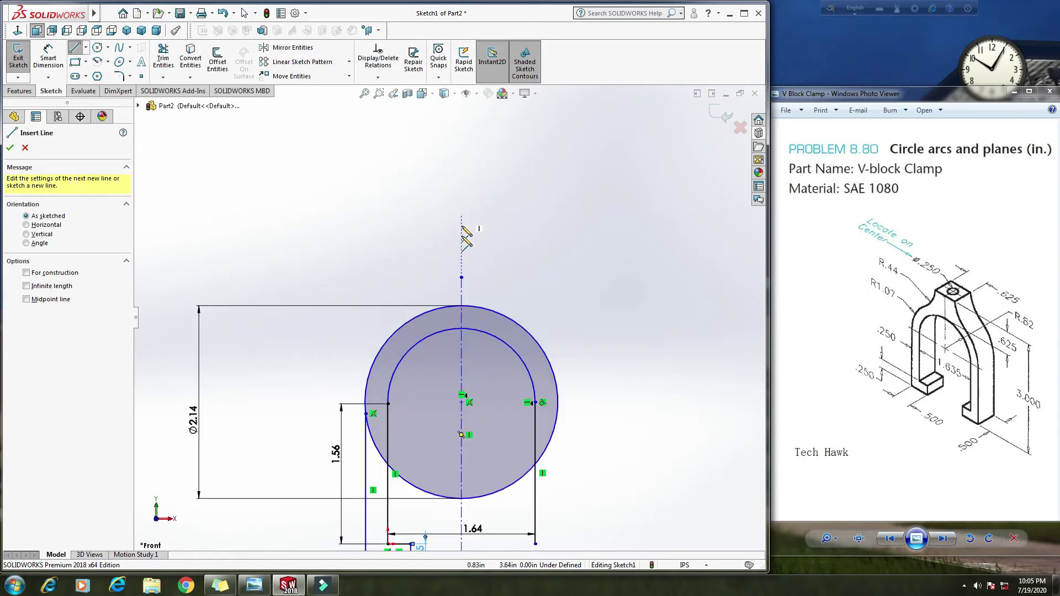
click(461, 277)
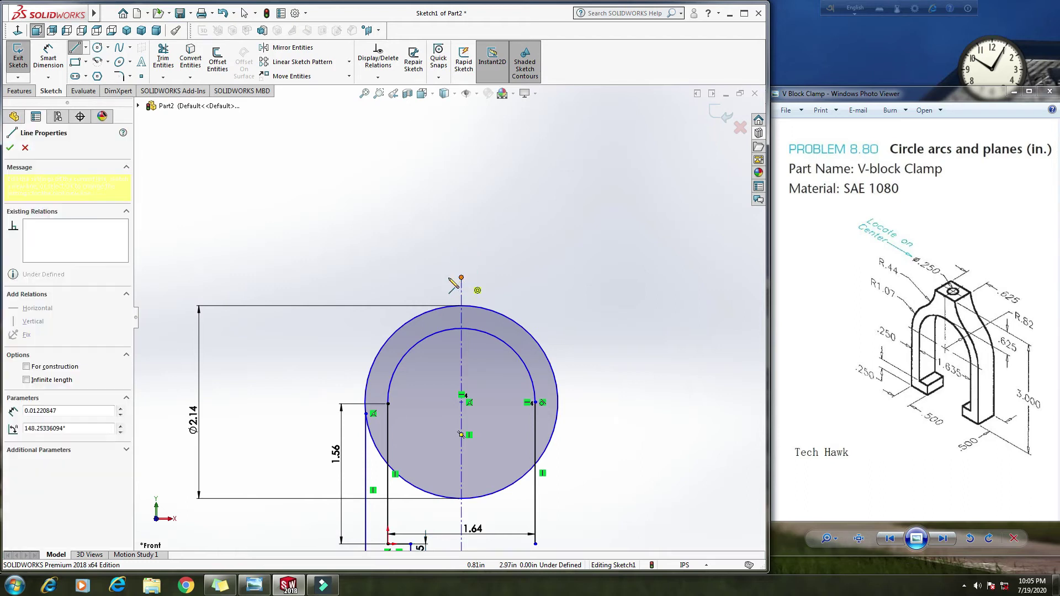
click(399, 277)
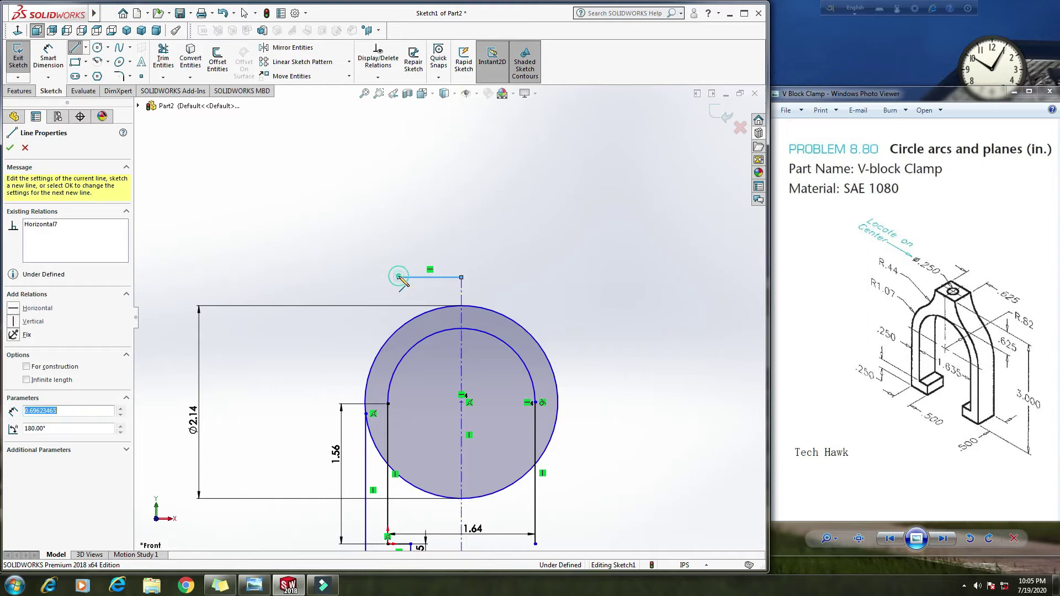
click(400, 329)
right_click(554, 232)
click(556, 244)
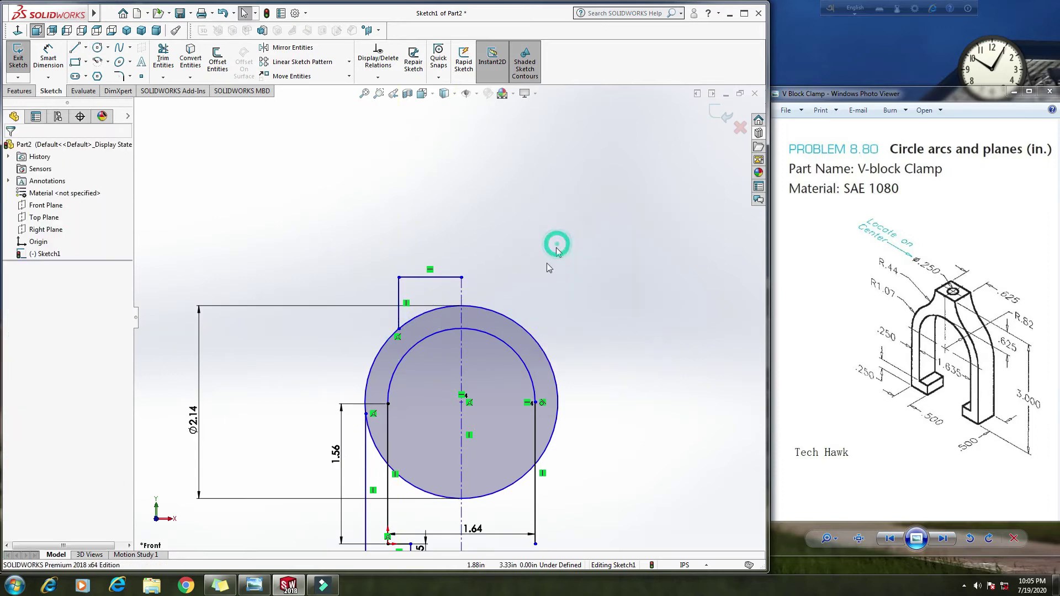
click(48, 57)
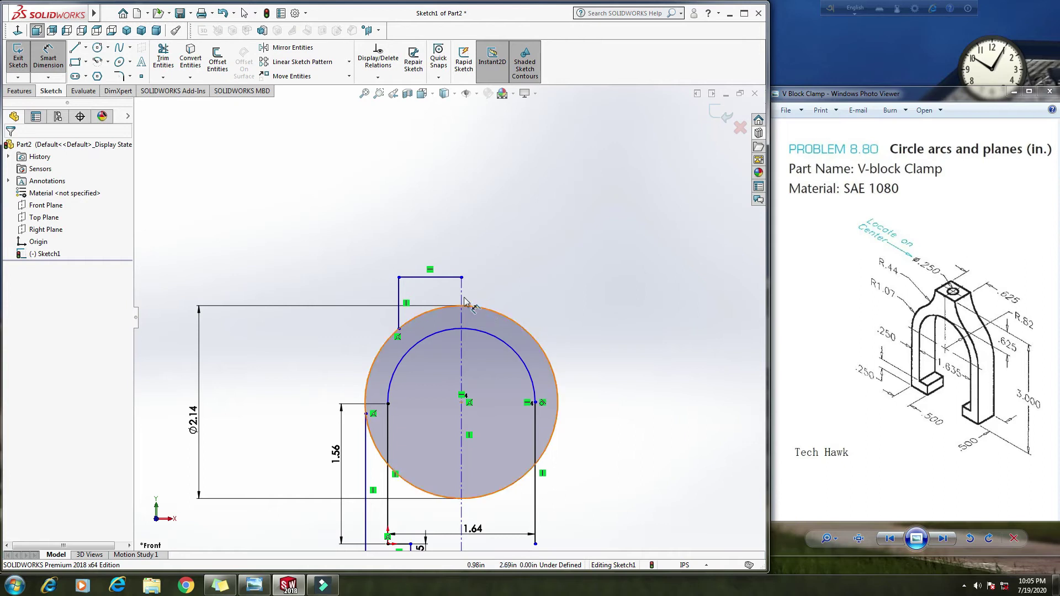
- Dimension the top pad's height above the circle centre with the expression .82+.57
click(462, 278)
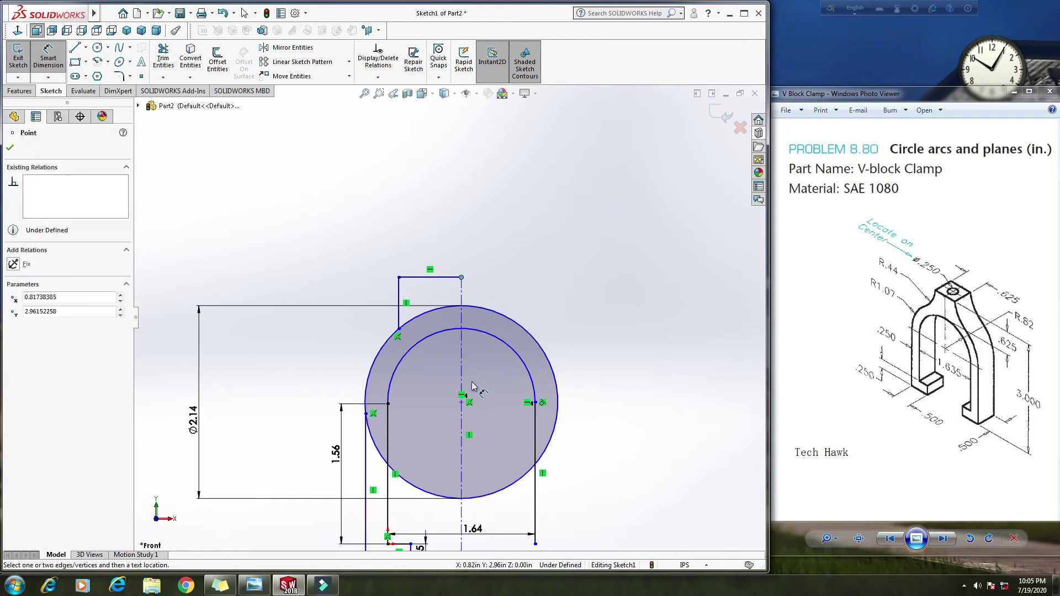
click(463, 403)
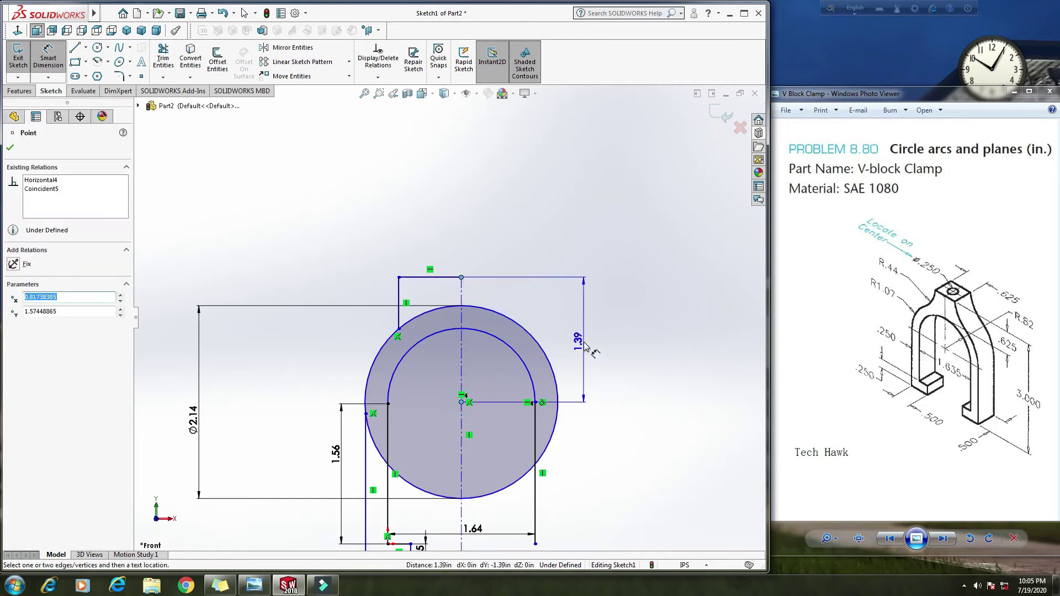
click(586, 345)
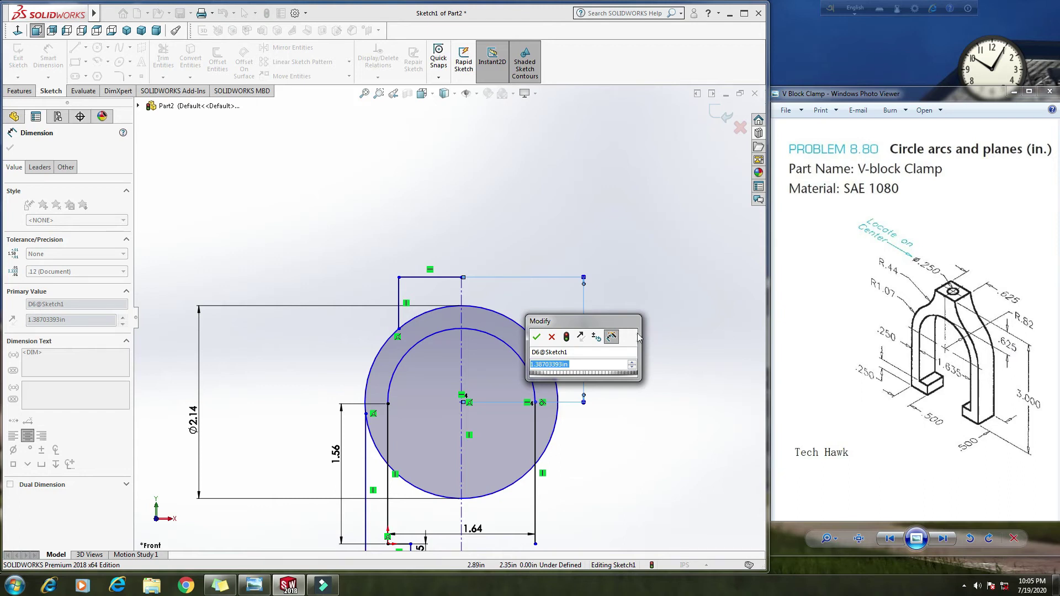
text(.82+.)
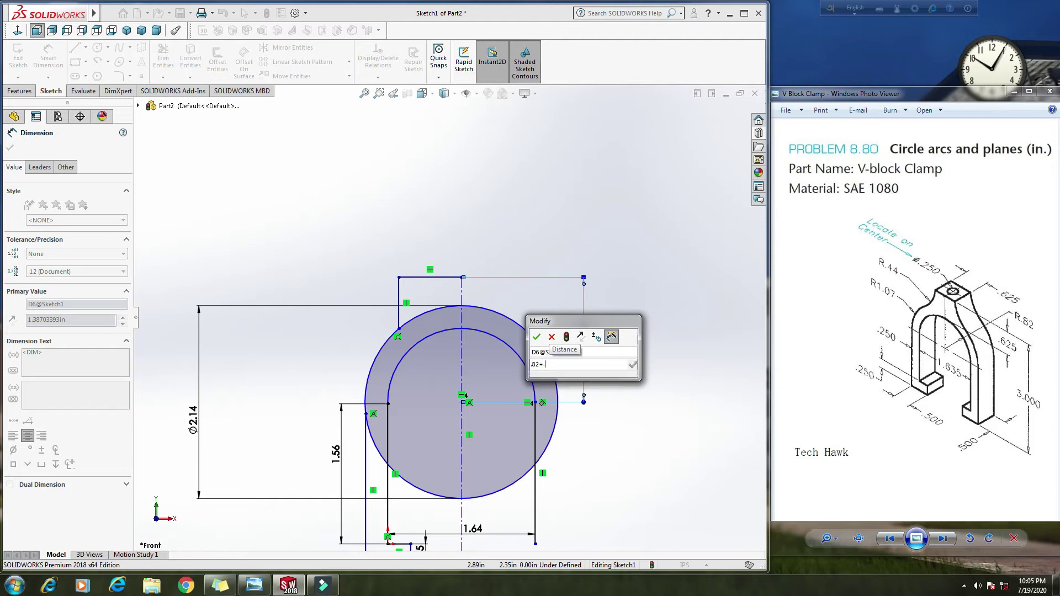
text(57)
key(Return)
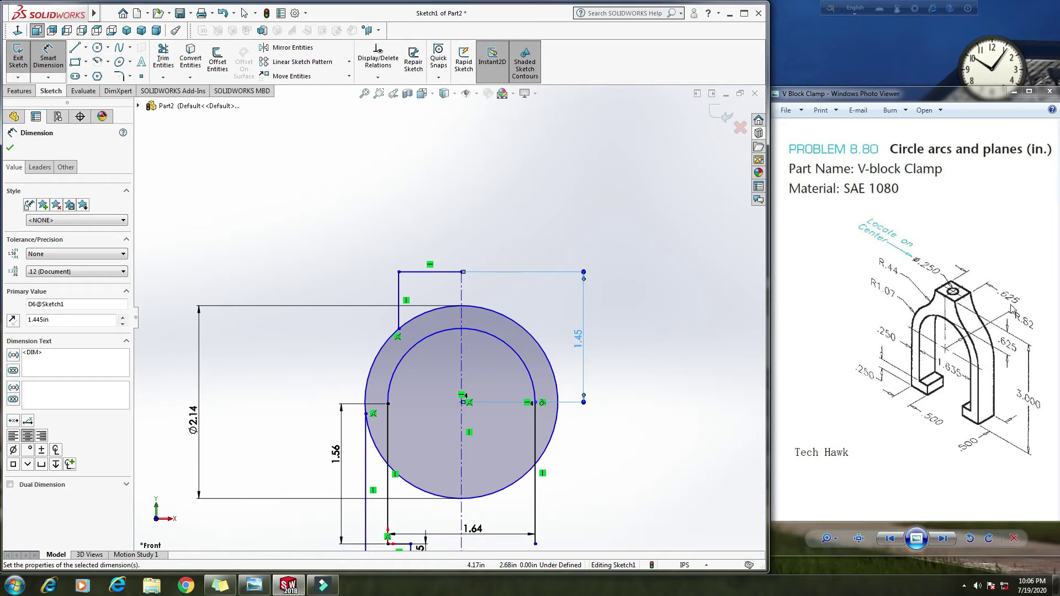
- Set the top pad line's width to .625/2 (0.3125 in)
click(433, 272)
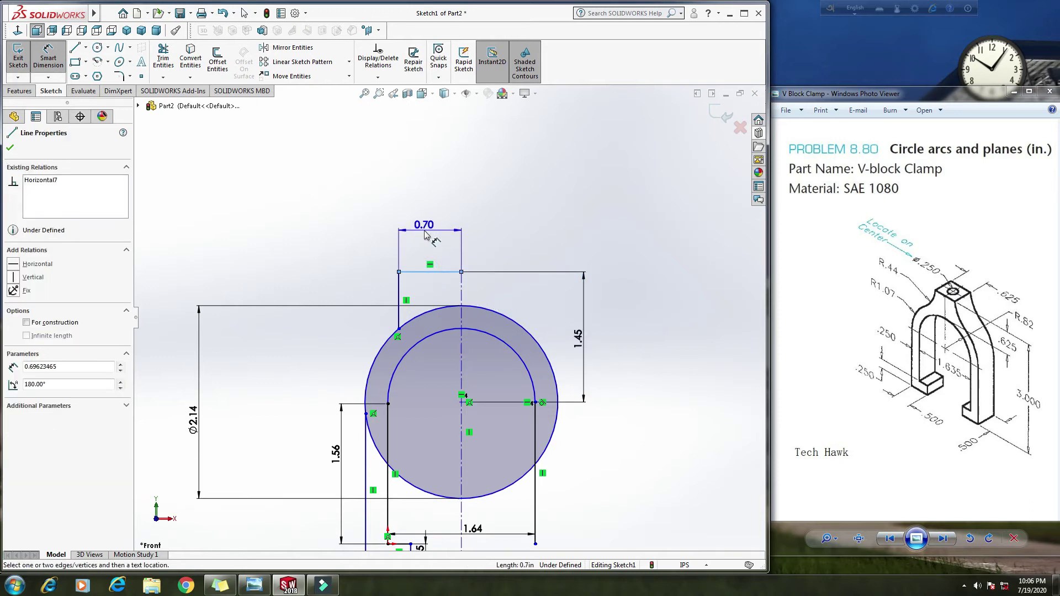
click(425, 234)
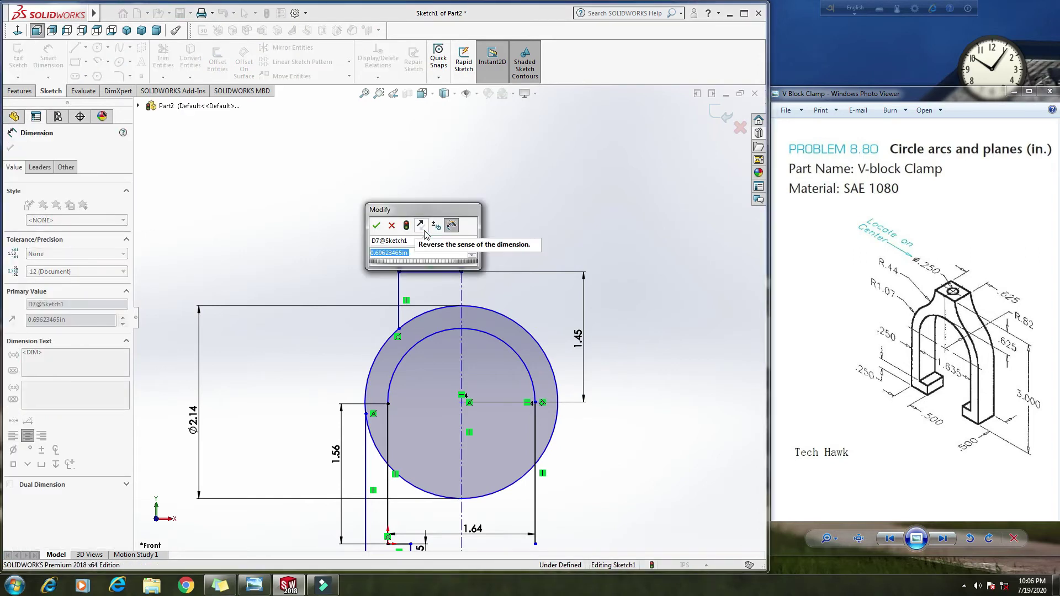
text(.625)
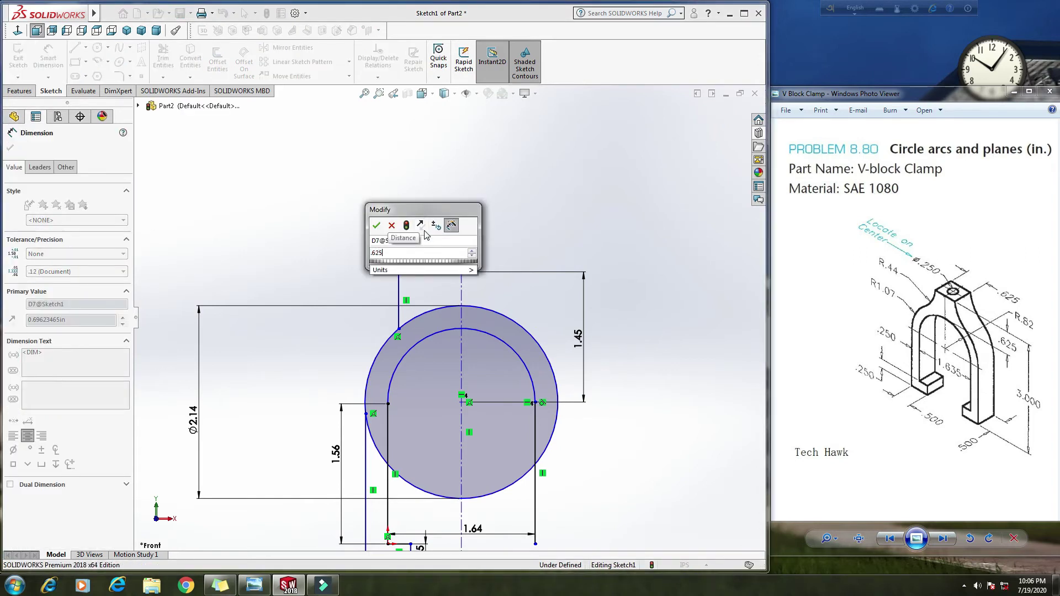
text(/2)
key(Return)
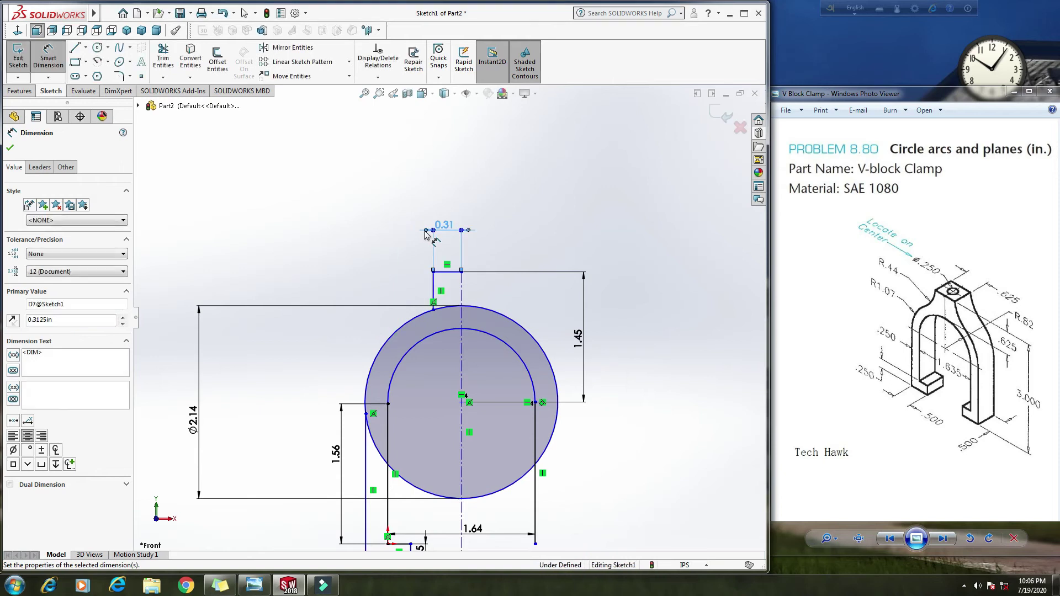
scroll(436, 319, up, 5)
scroll(454, 292, down, 7)
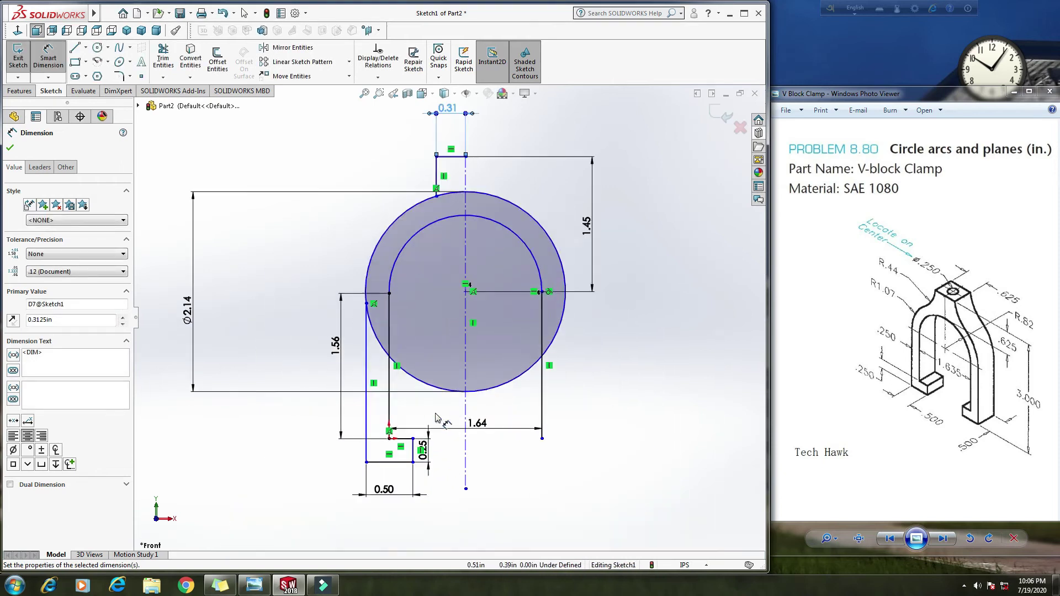
scroll(413, 359, up, 3)
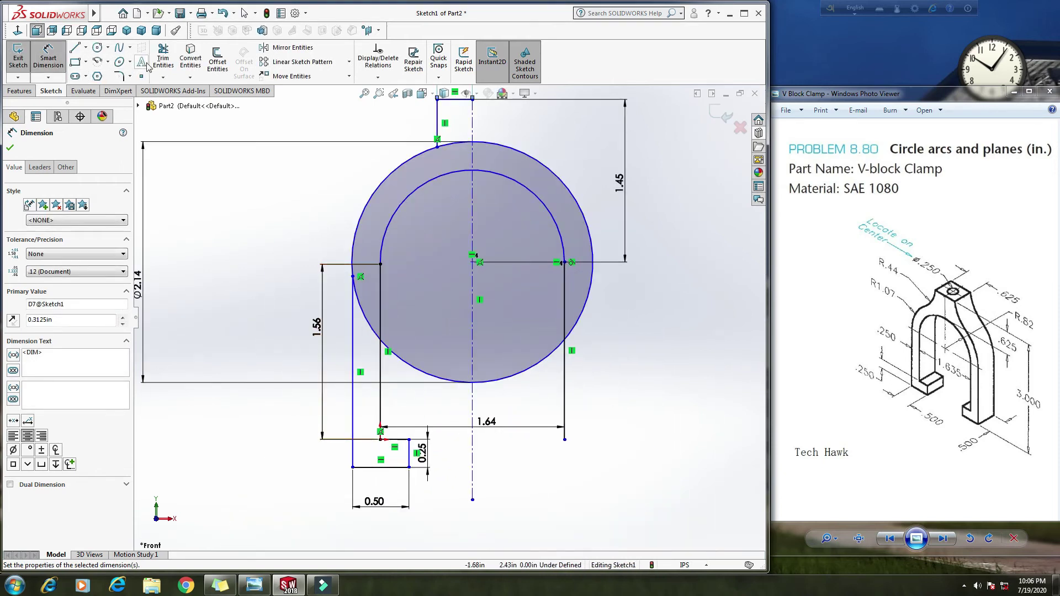
- Power-trim the lower-left arc segments and the arc portions right of the centerline
click(163, 58)
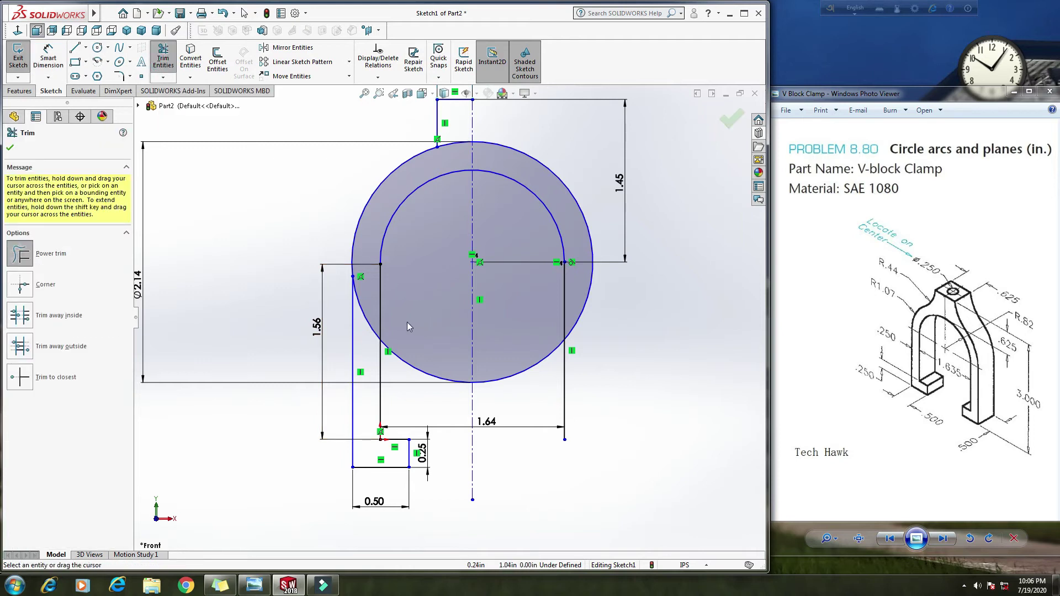
drag(370, 290, 364, 331)
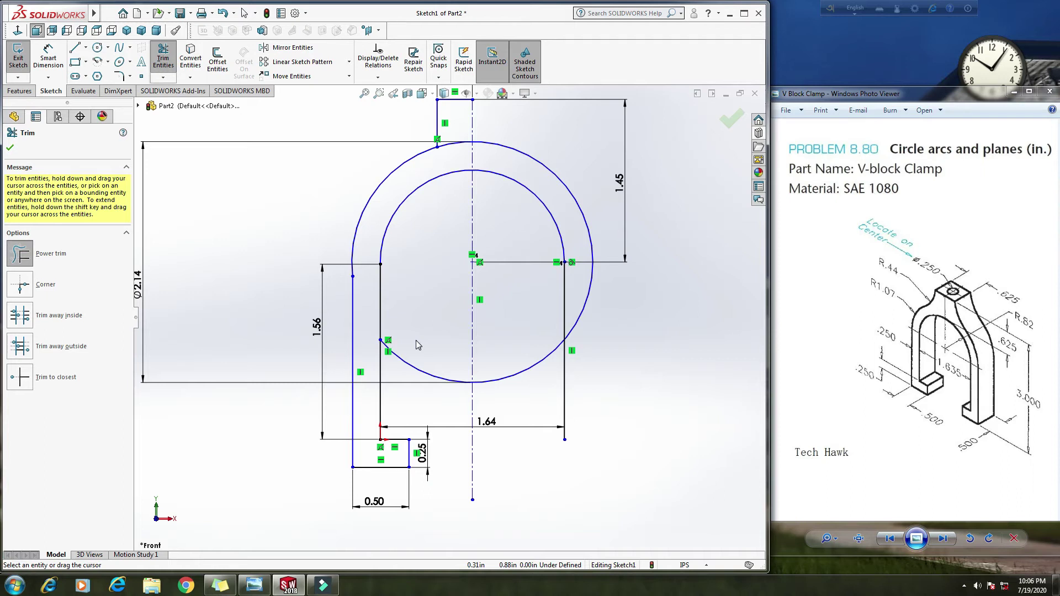
drag(429, 378, 467, 369)
drag(508, 335, 522, 390)
key(f)
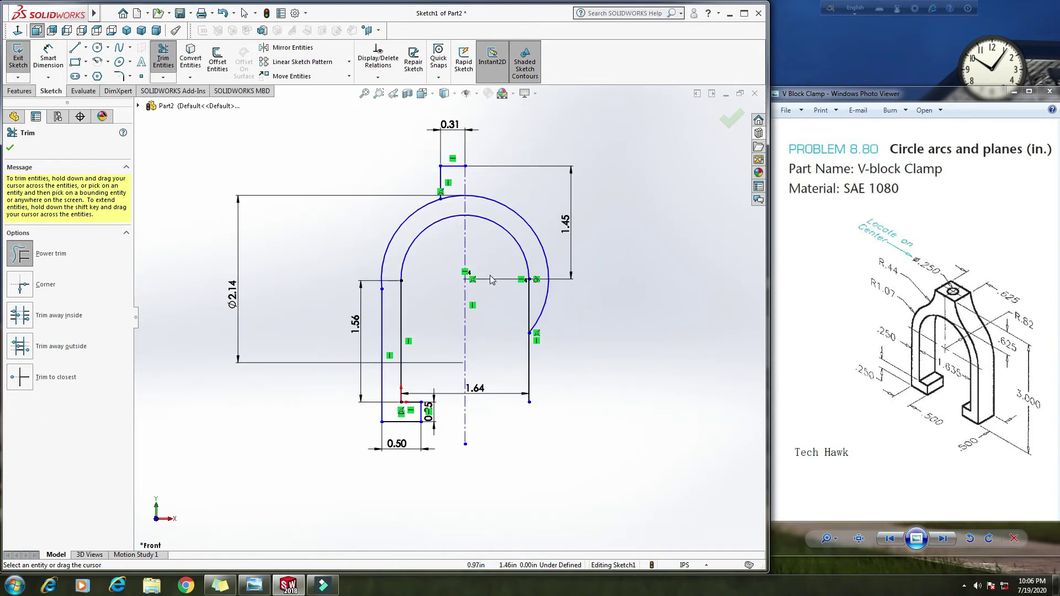
scroll(422, 190, down, 4)
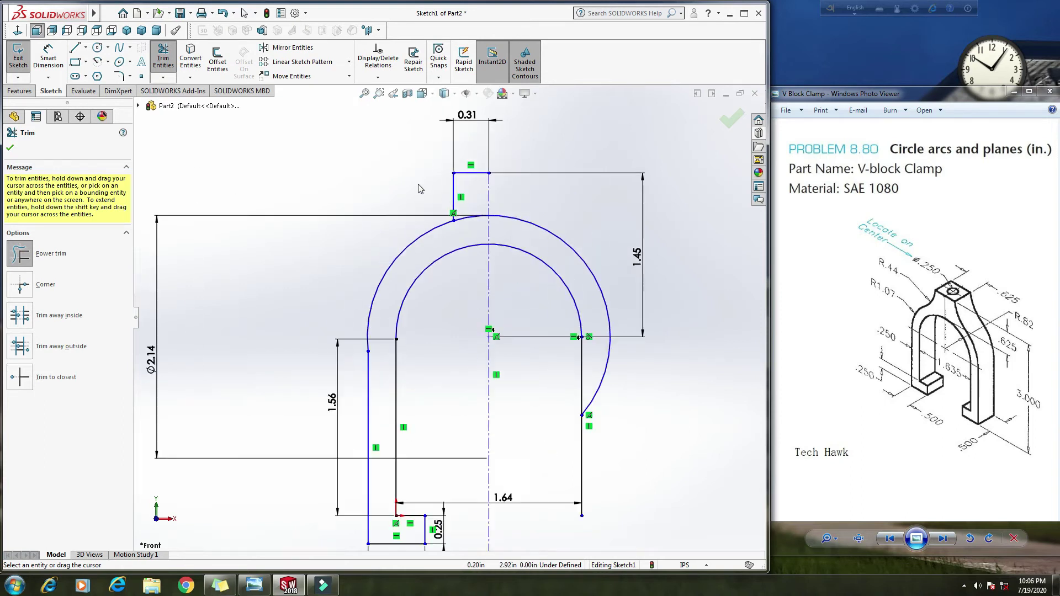
mouse_move(558, 331)
mouse_down()
mouse_move(611, 230)
mouse_move(601, 422)
mouse_up()
scroll(450, 318, up, 3)
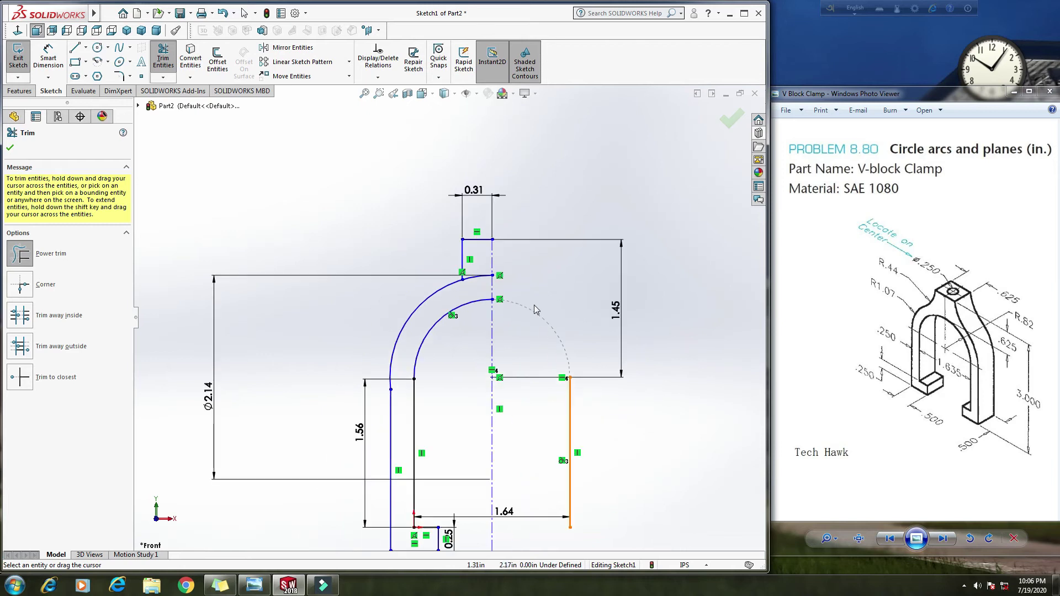
mouse_move(482, 256)
mouse_down()
mouse_move(485, 286)
mouse_move(465, 275)
mouse_up()
scroll(465, 282, down, 3)
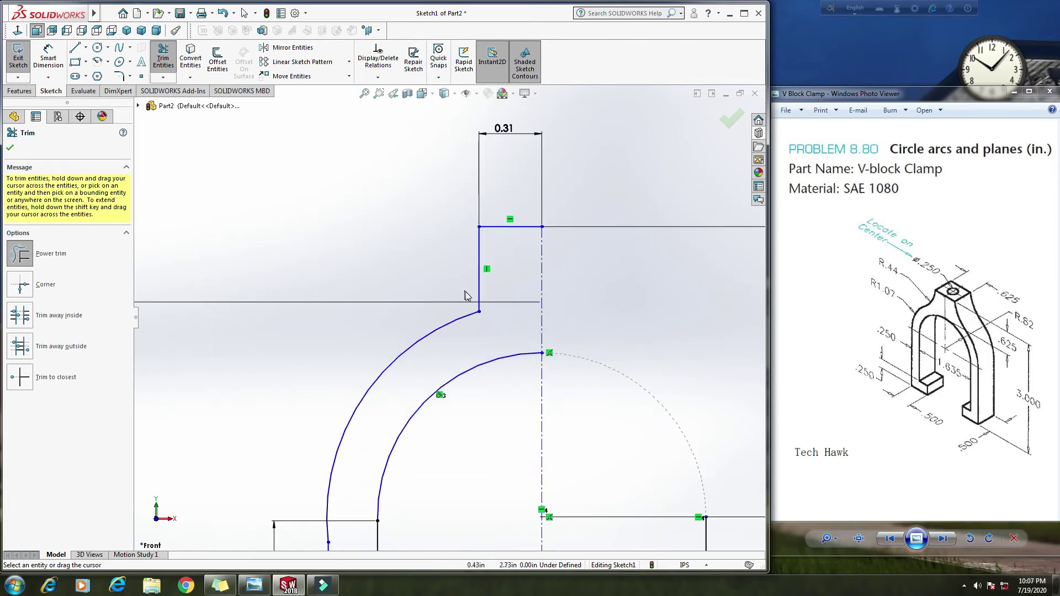
- Round the corner between the top pad's drop line and the outer arc with a 0.44 in fillet
click(119, 76)
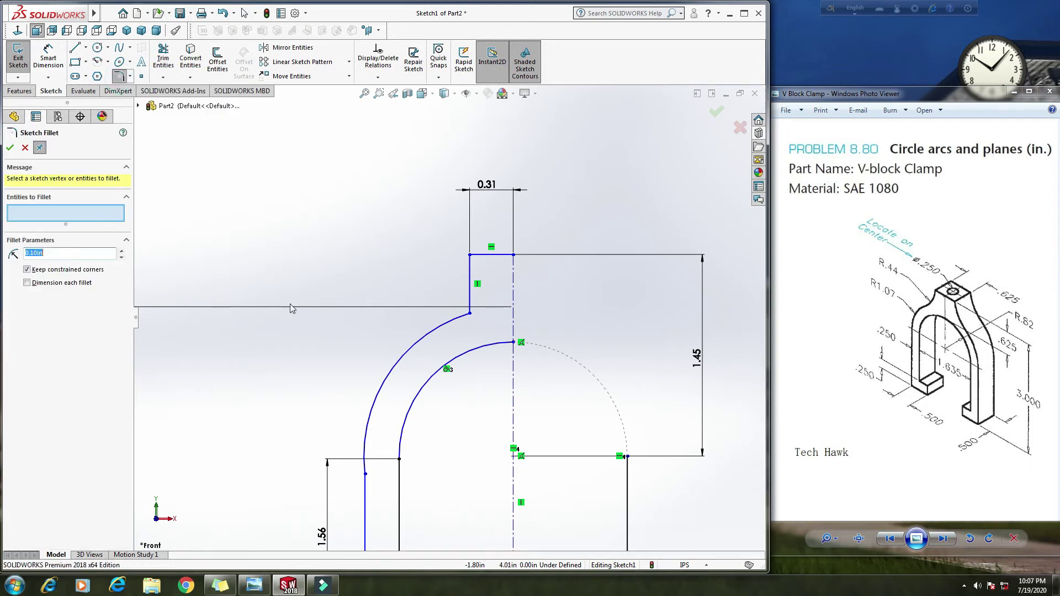
click(469, 314)
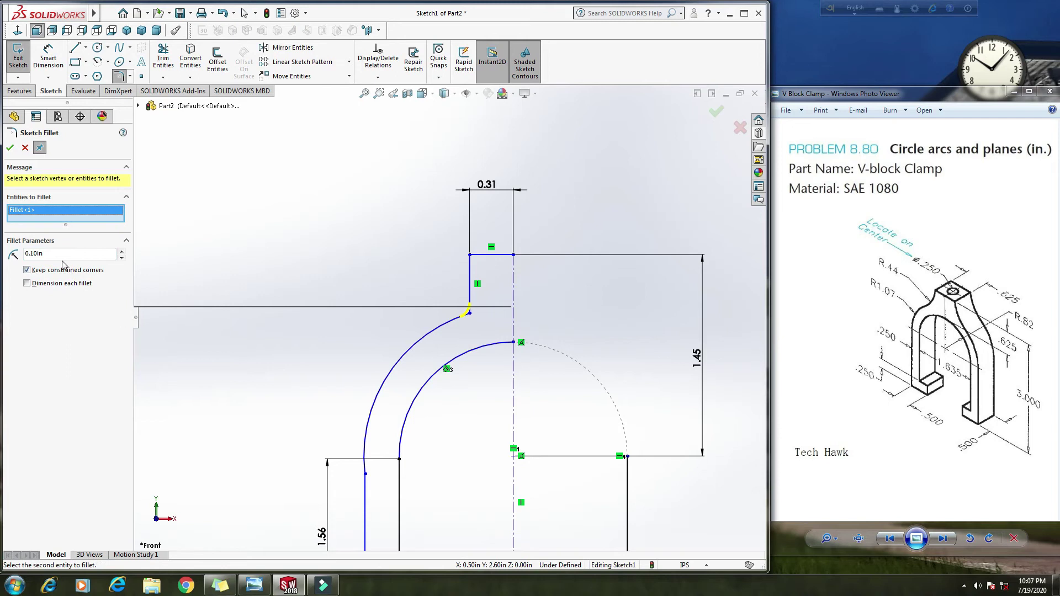
double_click(47, 254)
click(10, 148)
scroll(379, 330, up, 3)
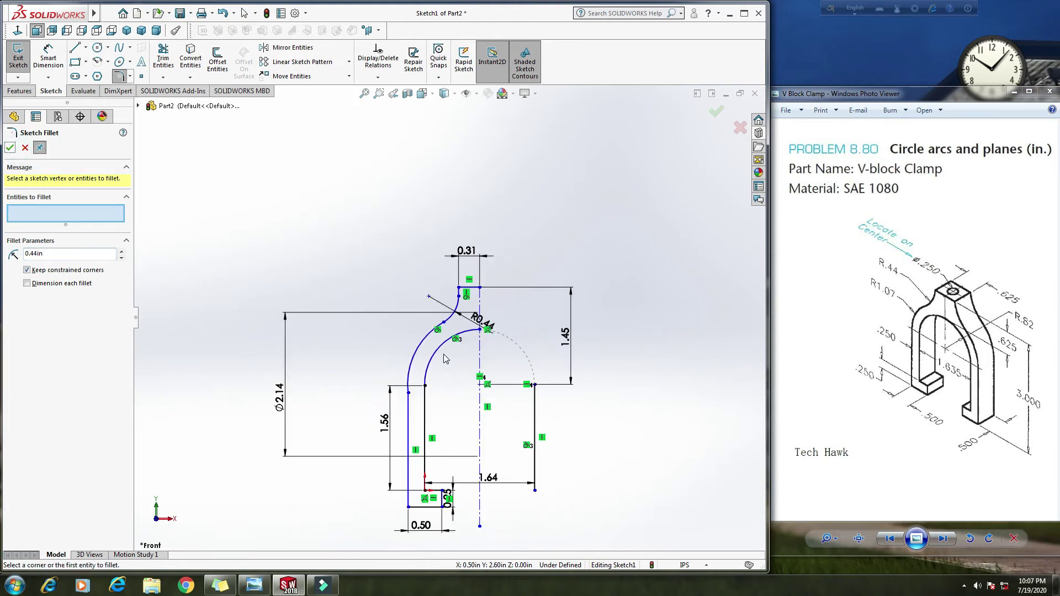
scroll(447, 359, down, 2)
scroll(447, 359, down, 1)
scroll(468, 397, up, 2)
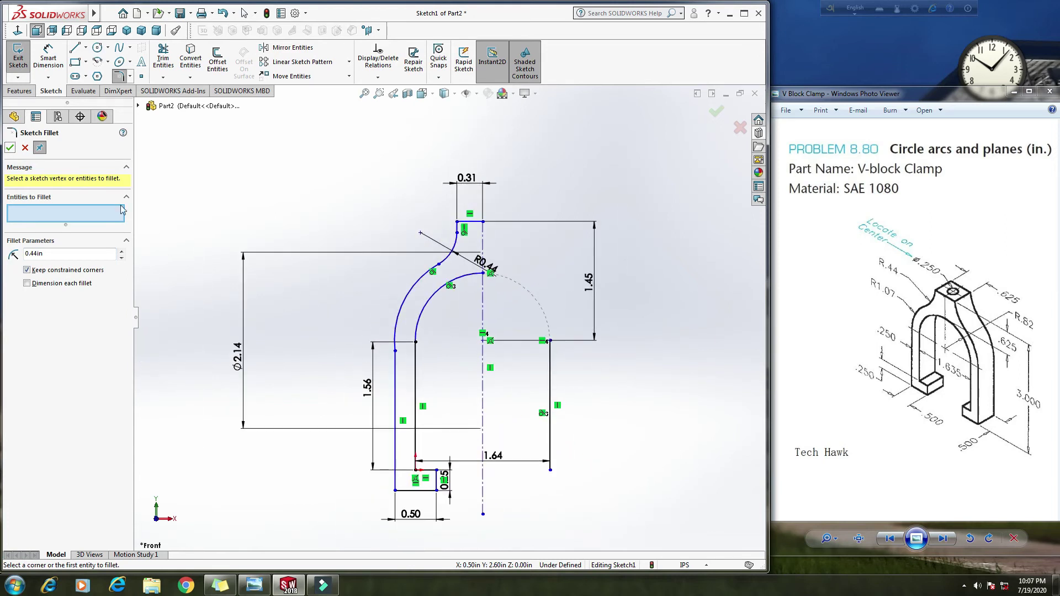
click(11, 149)
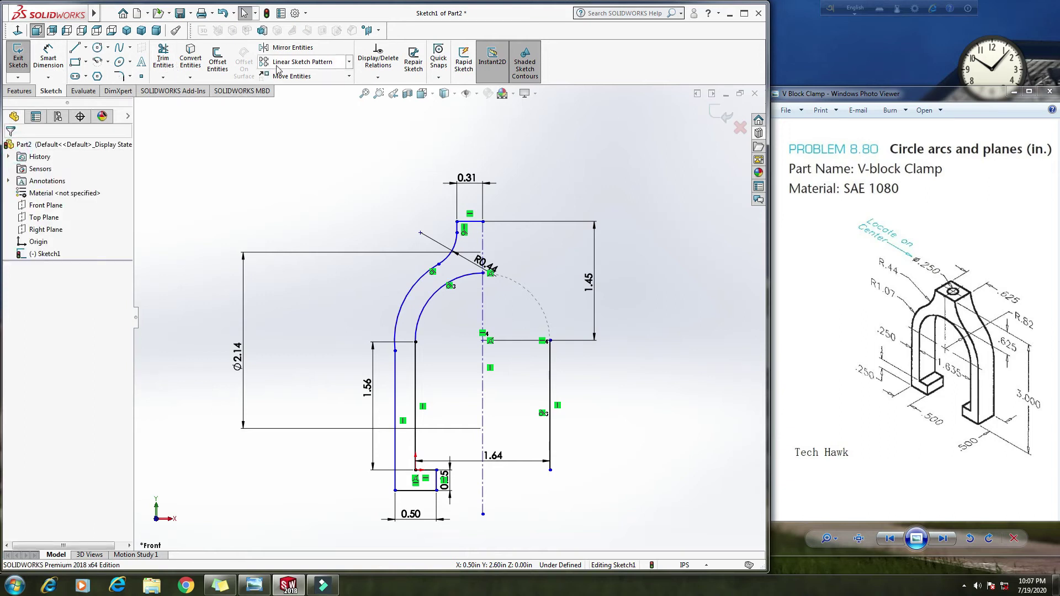
- Set the vertical centerline as the mirror axis and select the foot and left outer lines
click(288, 47)
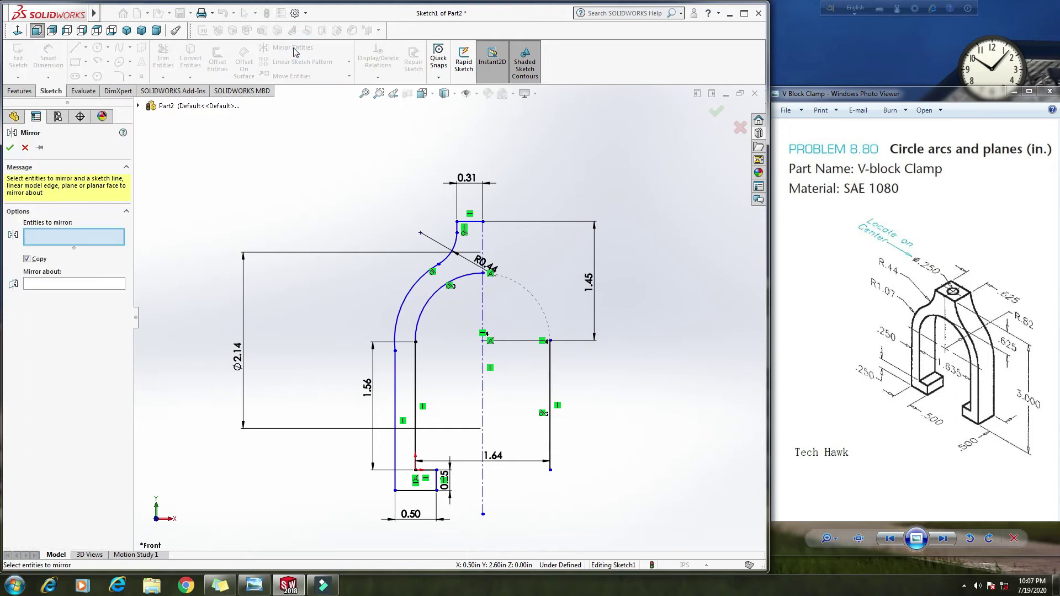
click(53, 283)
click(484, 309)
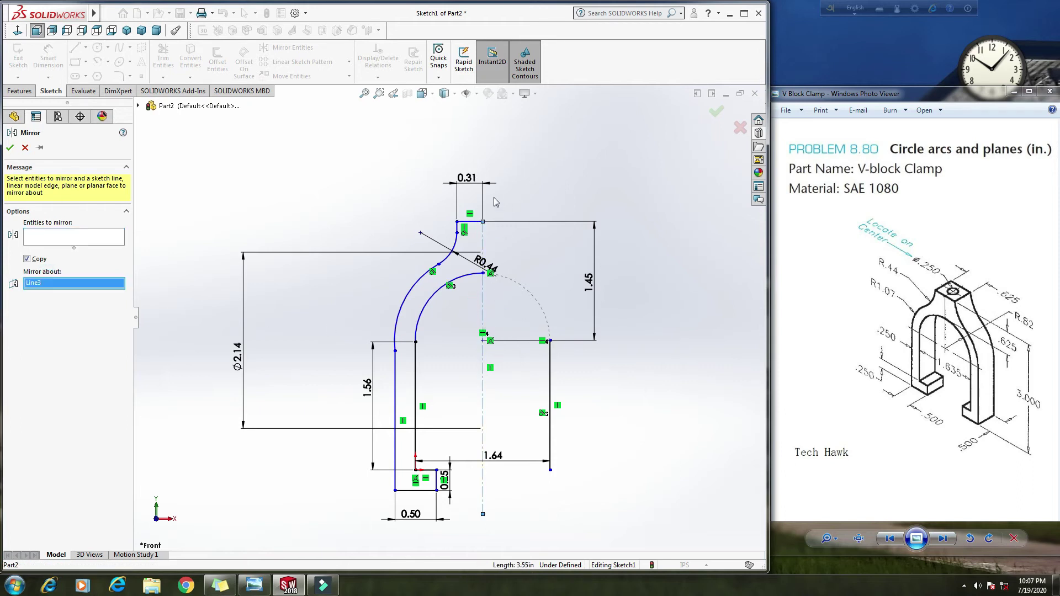
click(49, 240)
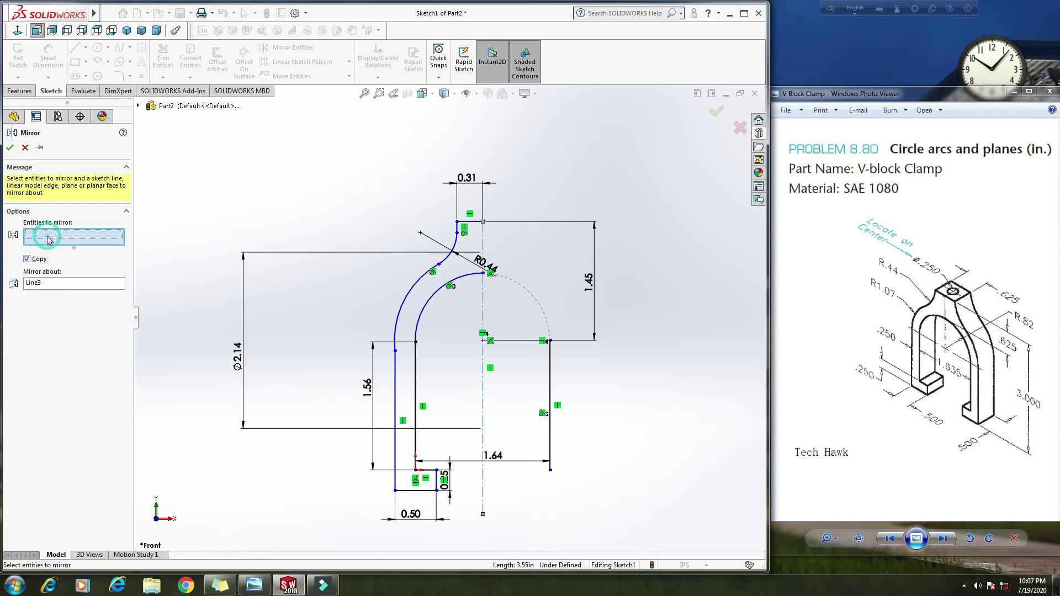
scroll(456, 461, down, 4)
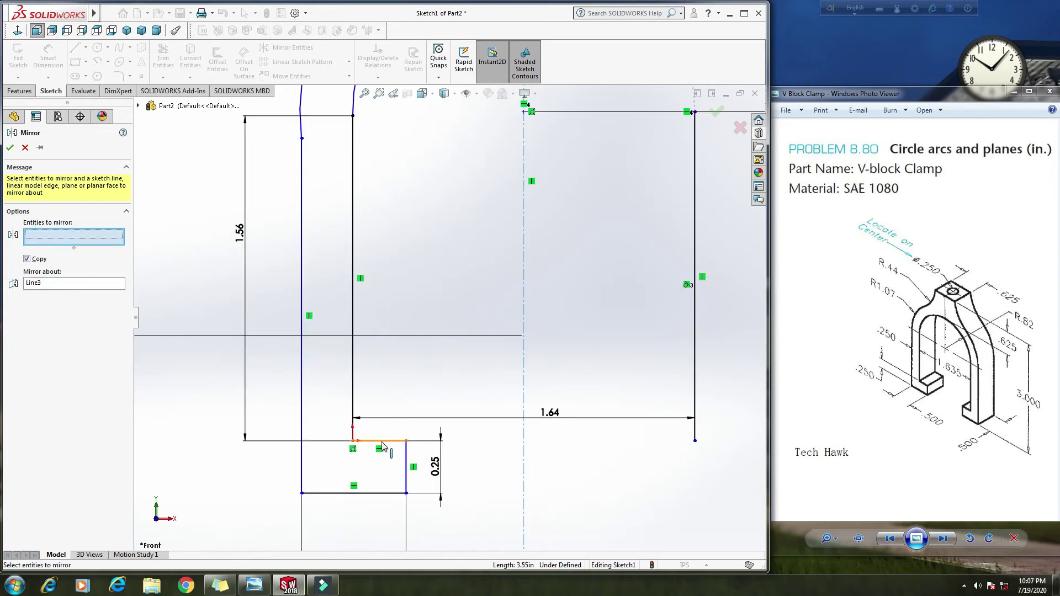
click(427, 469)
click(406, 466)
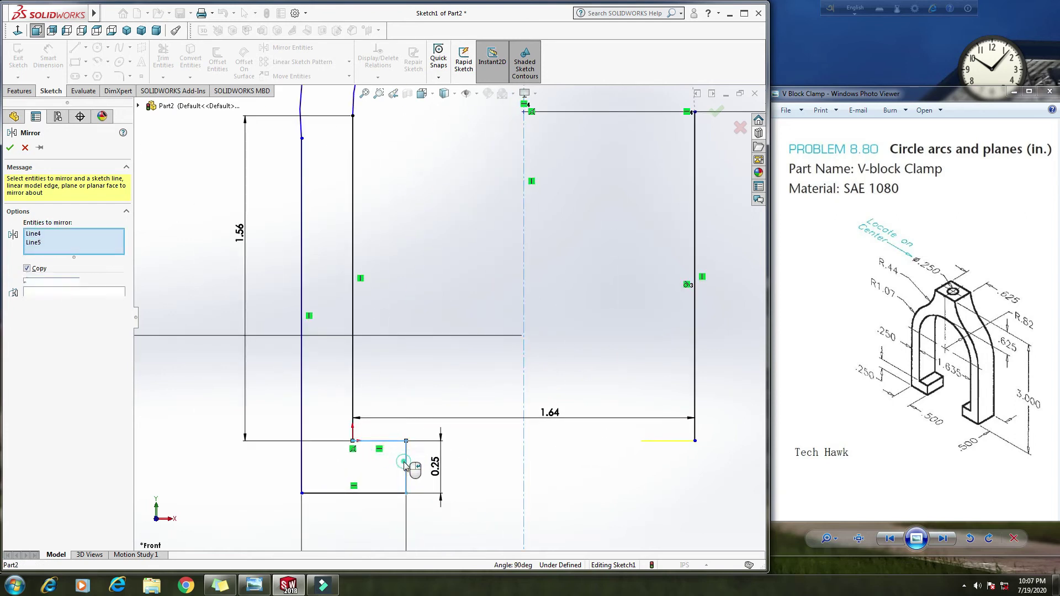
click(376, 493)
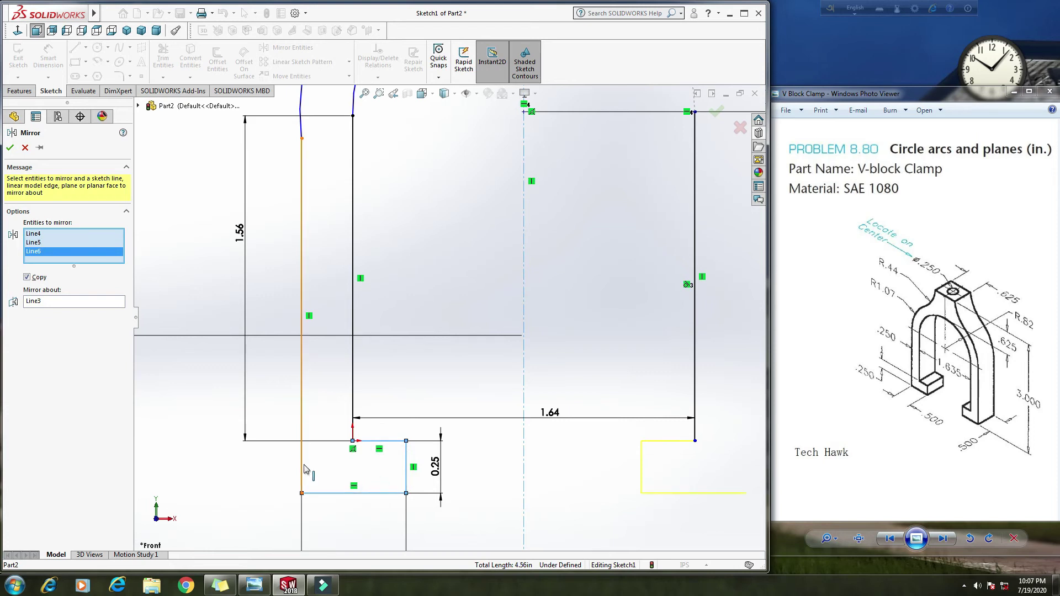
click(302, 483)
- Add the outer arch, fillet arc and top pad lines, then complete the mirror
scroll(334, 361, up, 3)
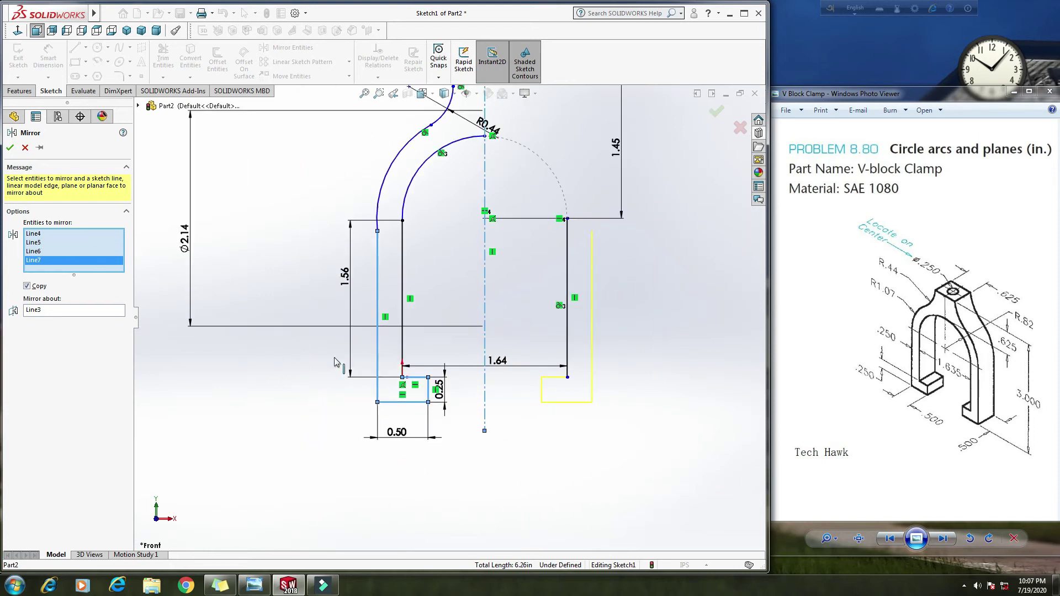
click(380, 209)
scroll(380, 209, down, 3)
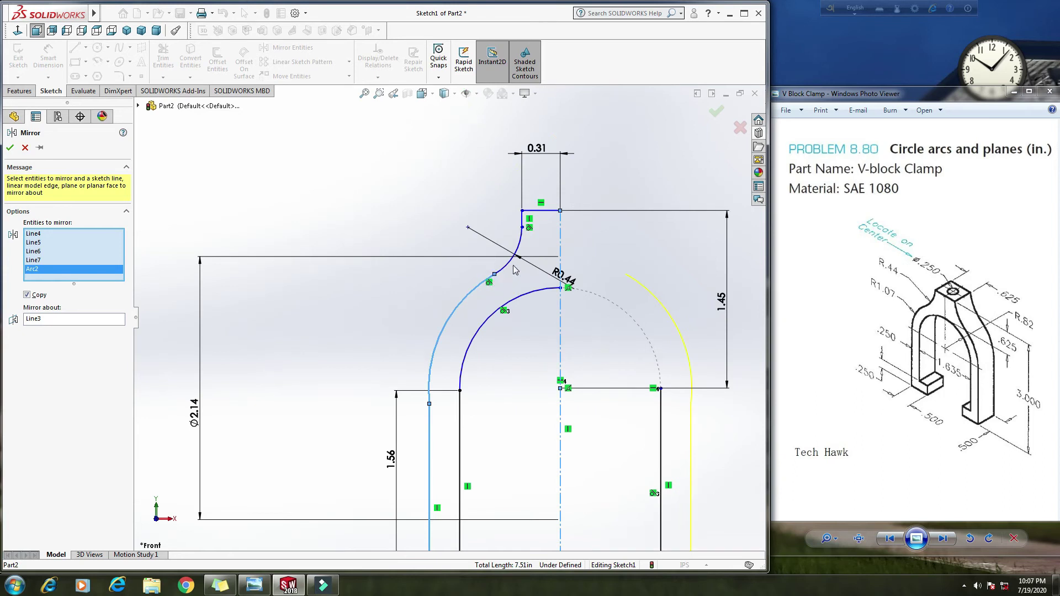
click(506, 265)
scroll(519, 214, down, 3)
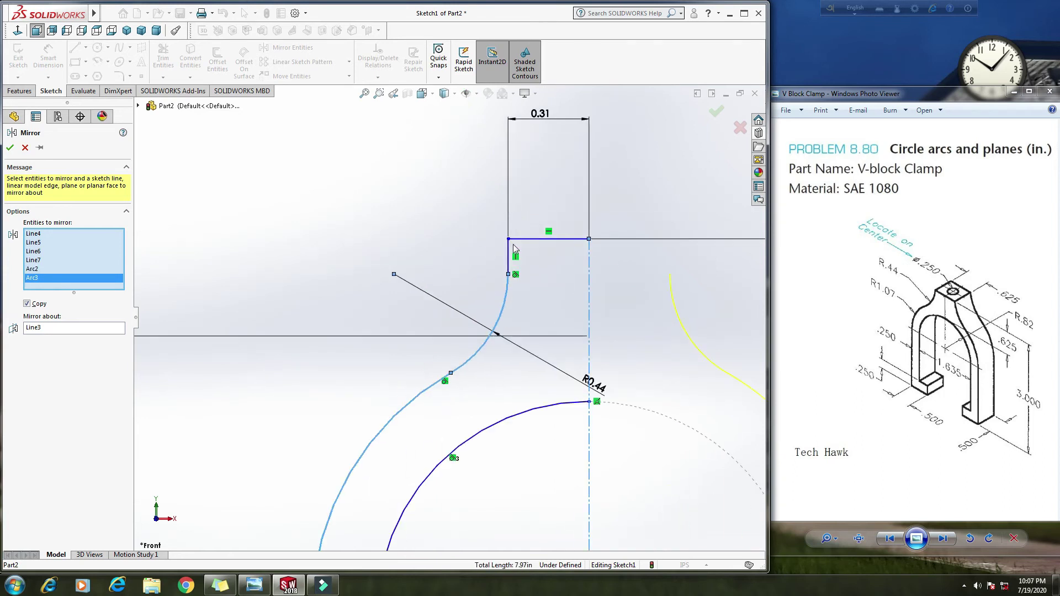
click(540, 240)
click(541, 241)
scroll(552, 287, up, 5)
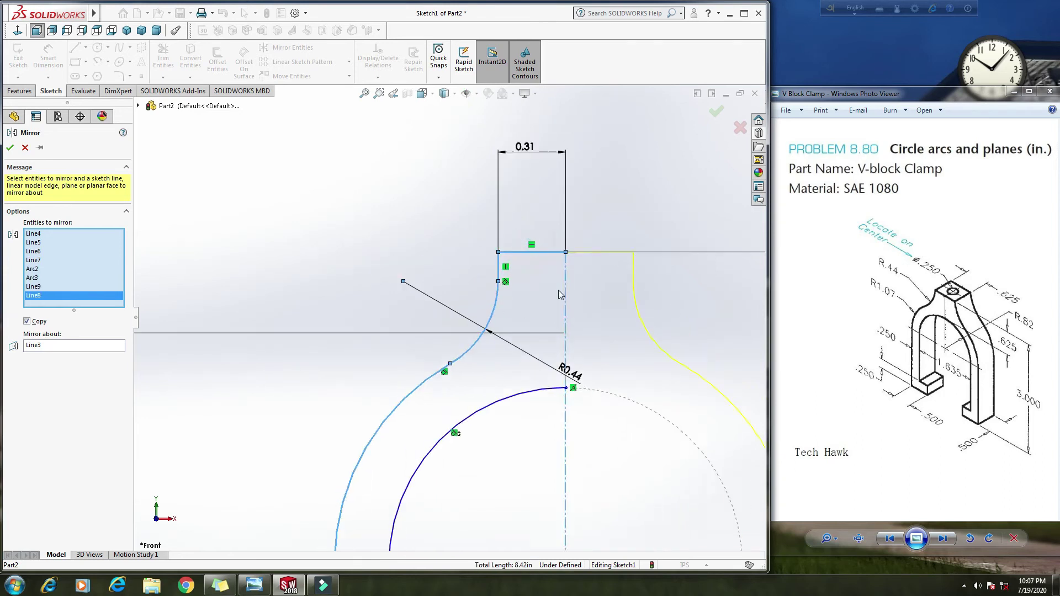
click(10, 148)
- Zoom the view to show the whole mirrored clamp profile
scroll(530, 426, down, 4)
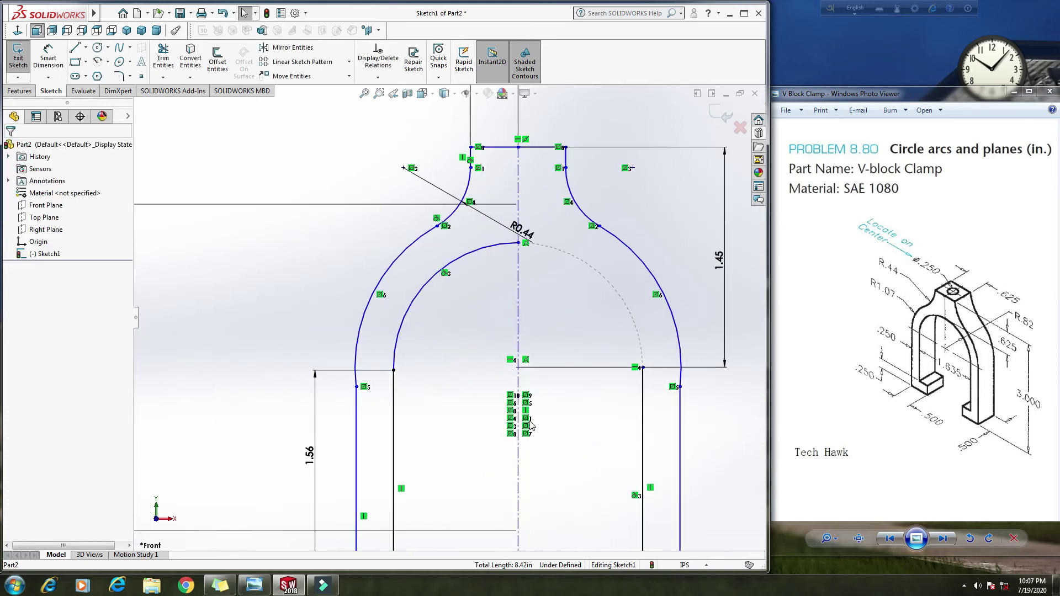
scroll(530, 425, up, 4)
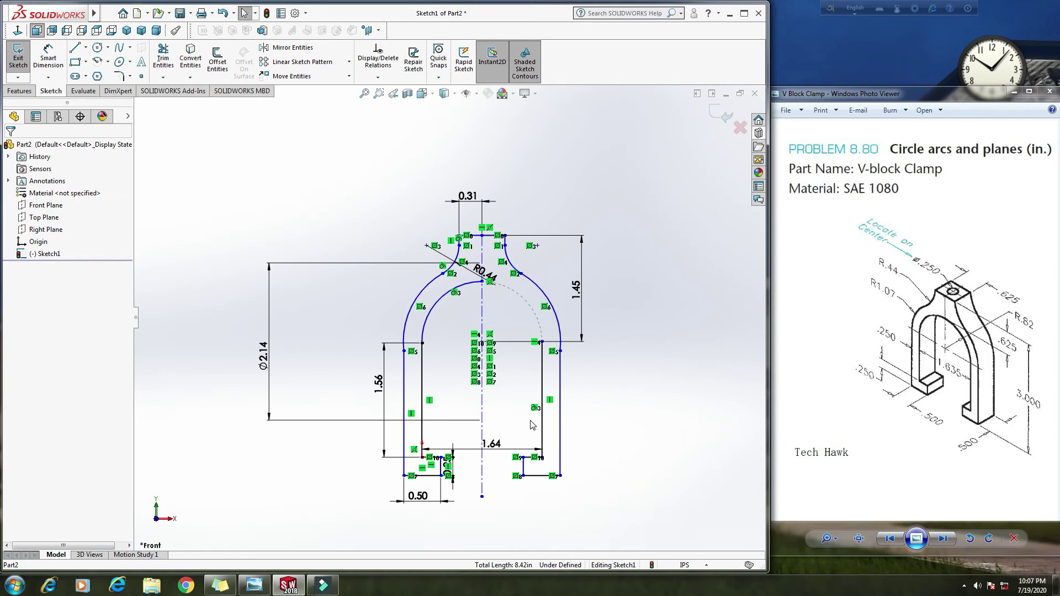
scroll(532, 425, down, 1)
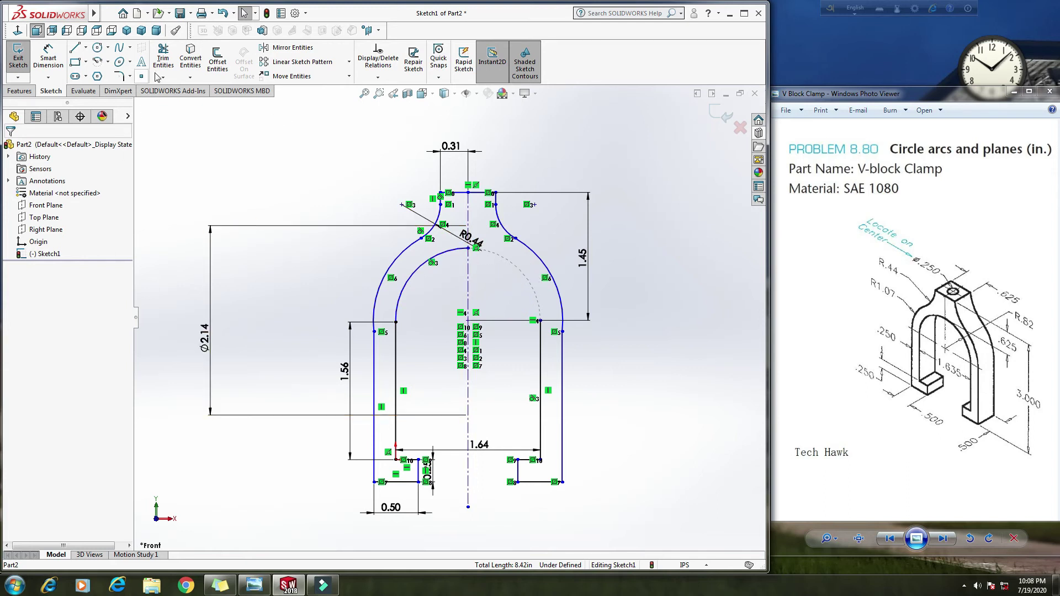
- Mirror the inner arc across the vertical centerline to complete the inner arch
click(291, 47)
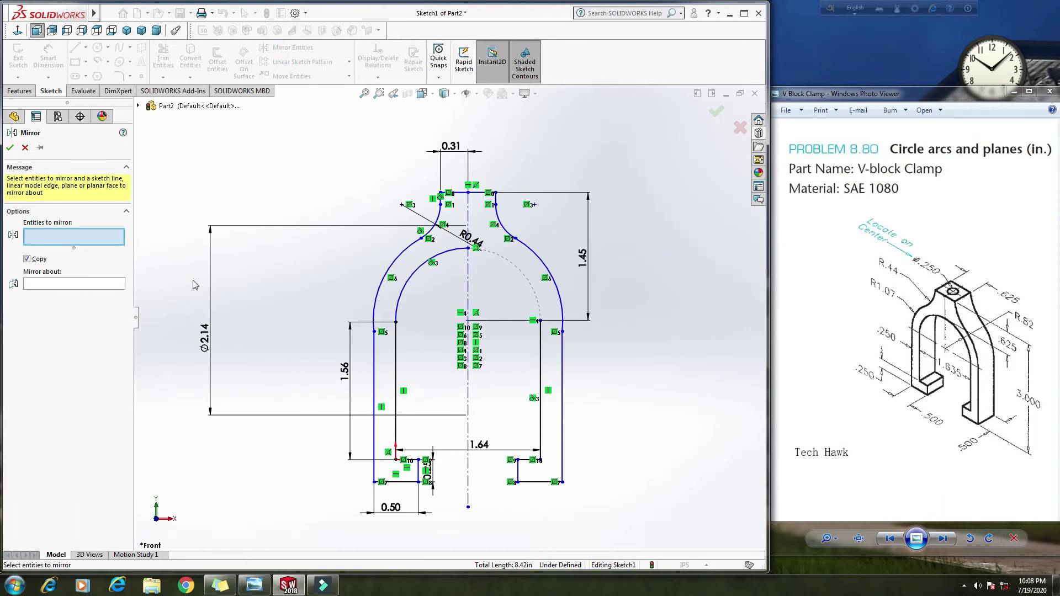
click(467, 287)
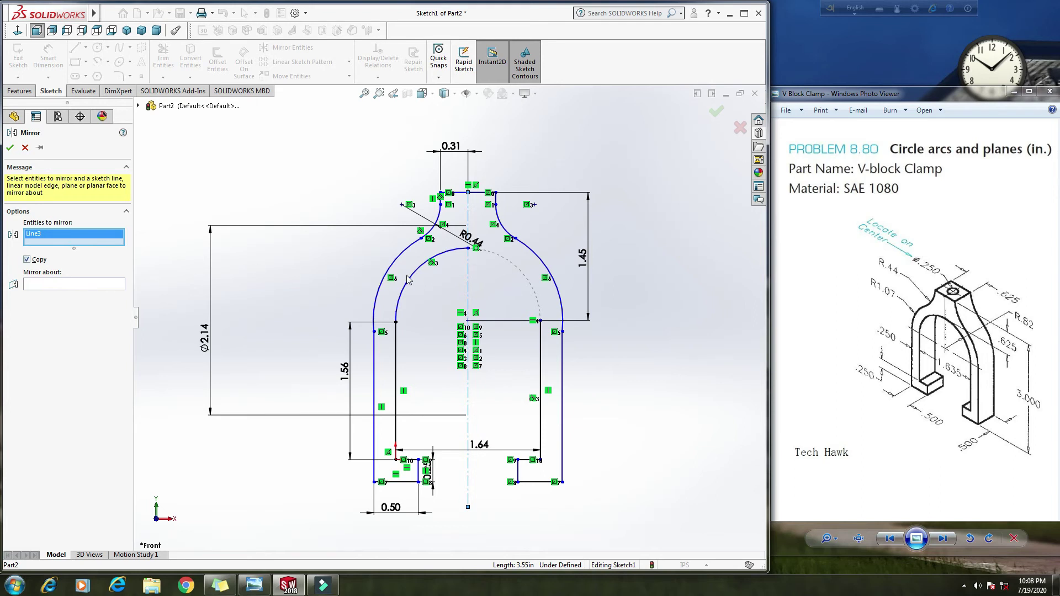
right_click(99, 238)
click(109, 244)
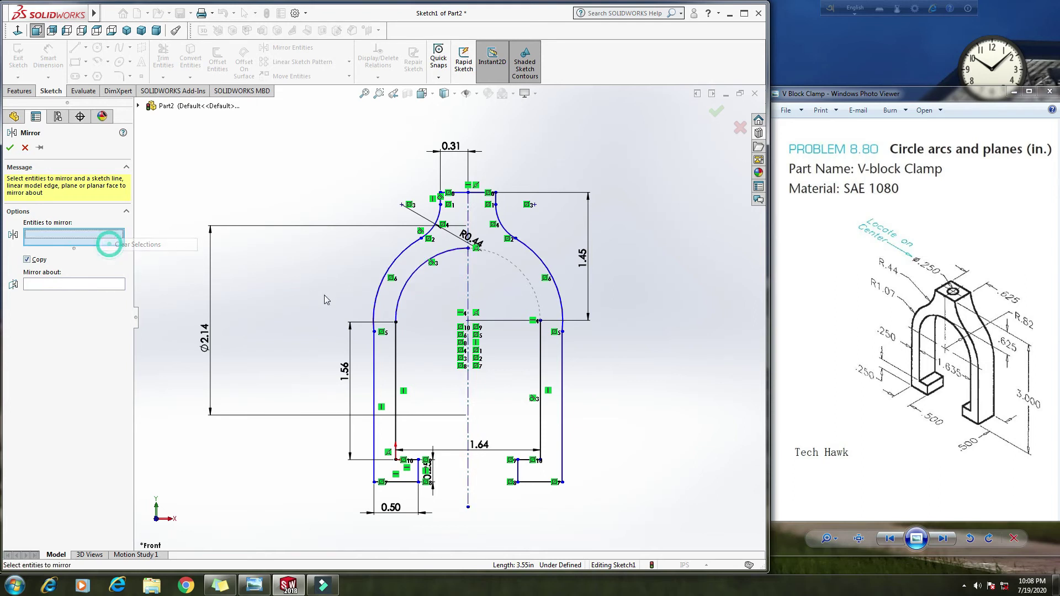
click(418, 276)
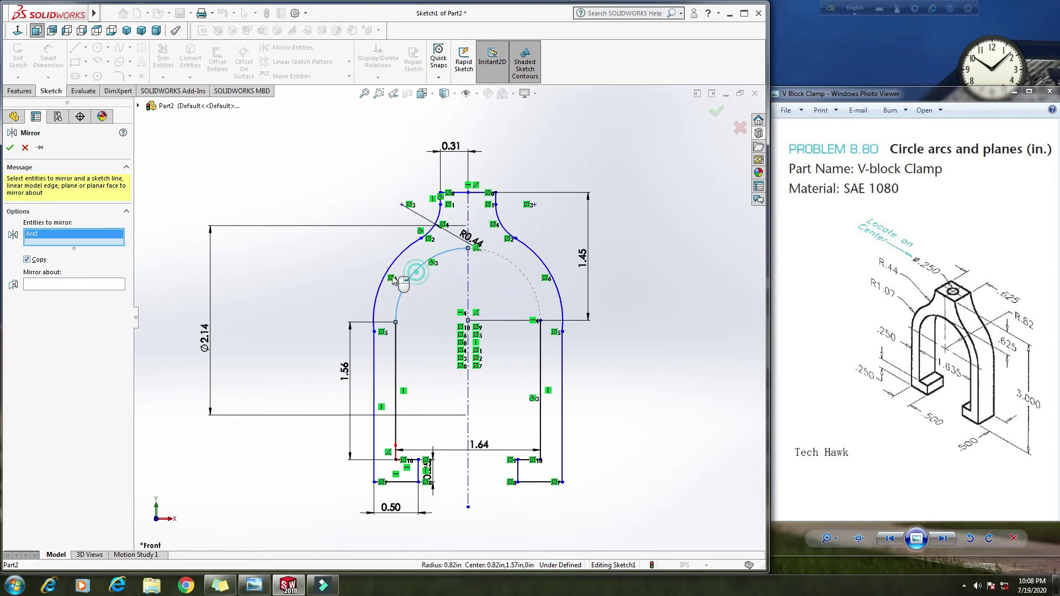
click(80, 284)
click(468, 282)
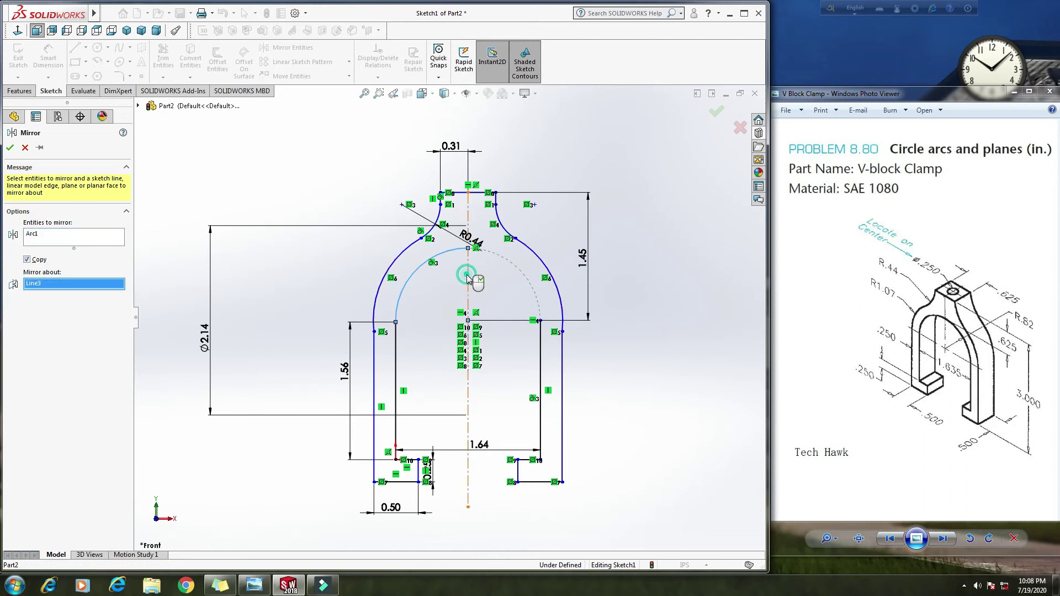
click(10, 147)
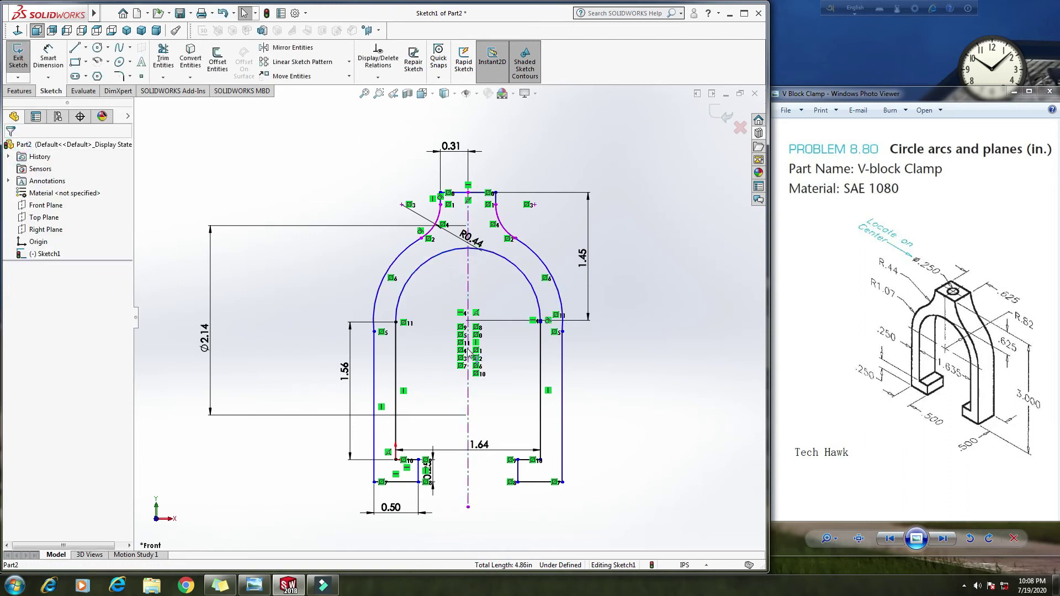
scroll(501, 321, down, 5)
scroll(501, 322, up, 6)
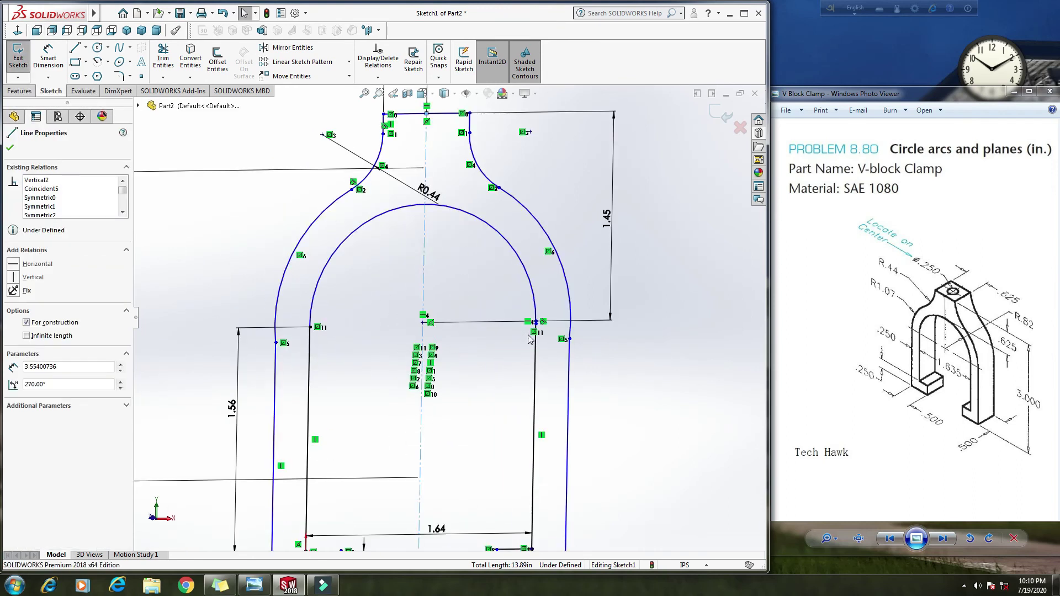
scroll(539, 310, down, 5)
scroll(469, 297, up, 5)
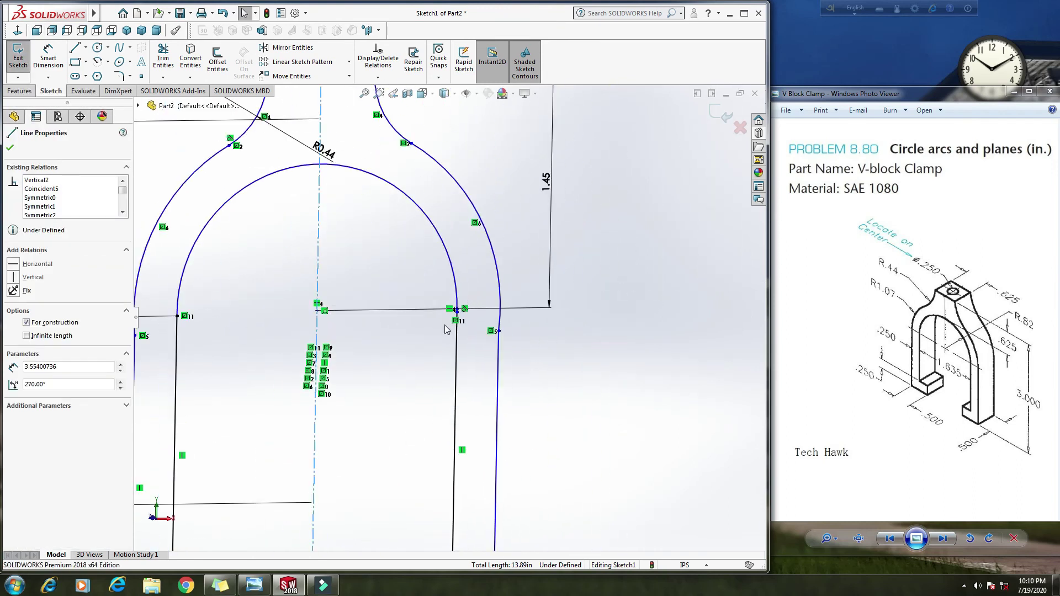
scroll(574, 282, down, 5)
scroll(574, 282, up, 5)
scroll(508, 317, down, 7)
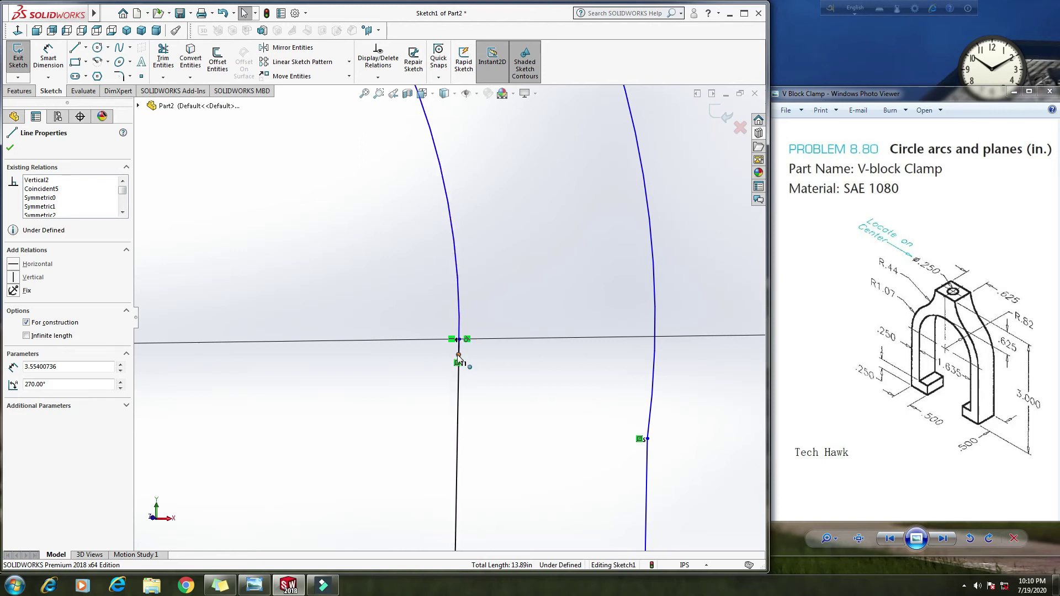
- Merge the loose arc endpoint with the neighbouring line endpoint
click(459, 355)
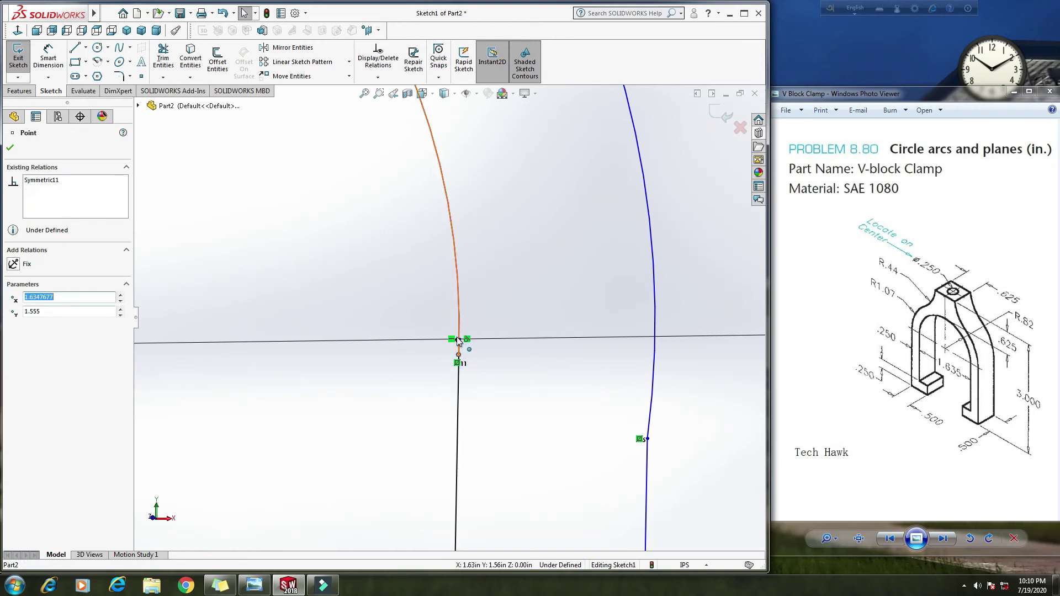
ctrl+click(459, 339)
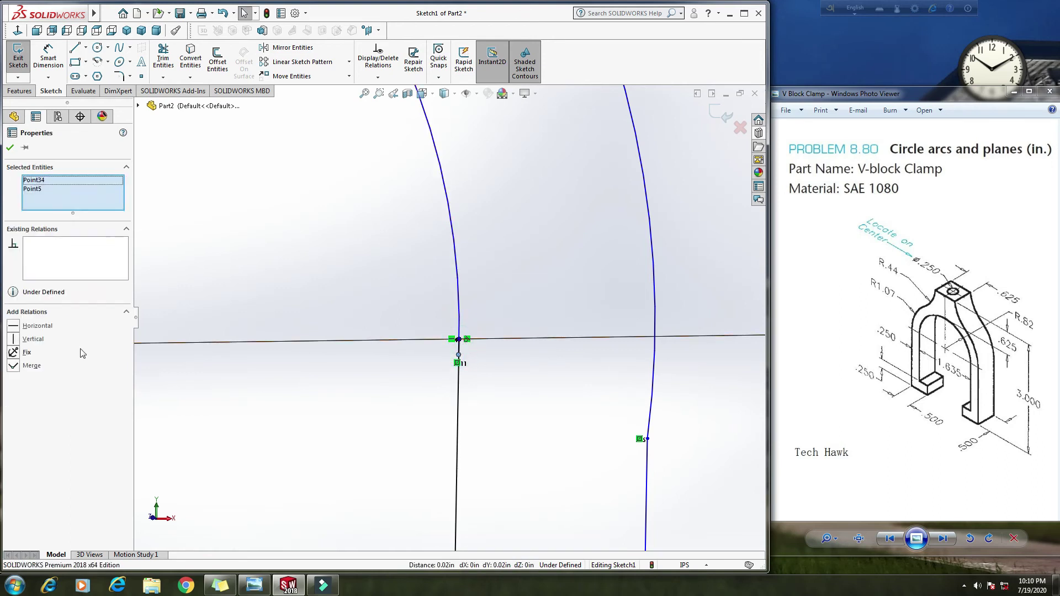
click(14, 366)
scroll(303, 367, up, 5)
scroll(309, 369, up, 2)
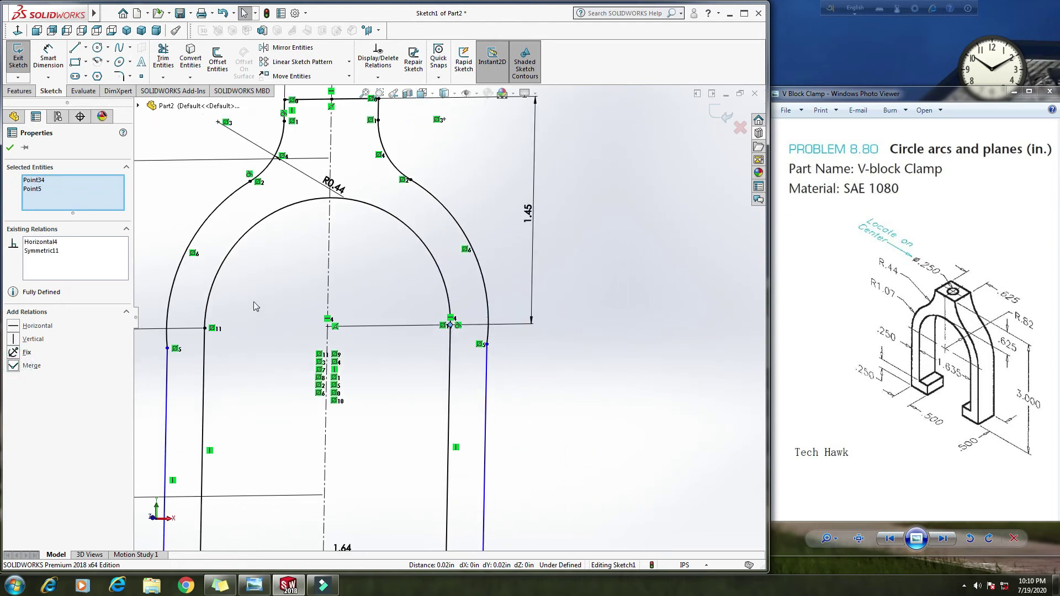
click(10, 150)
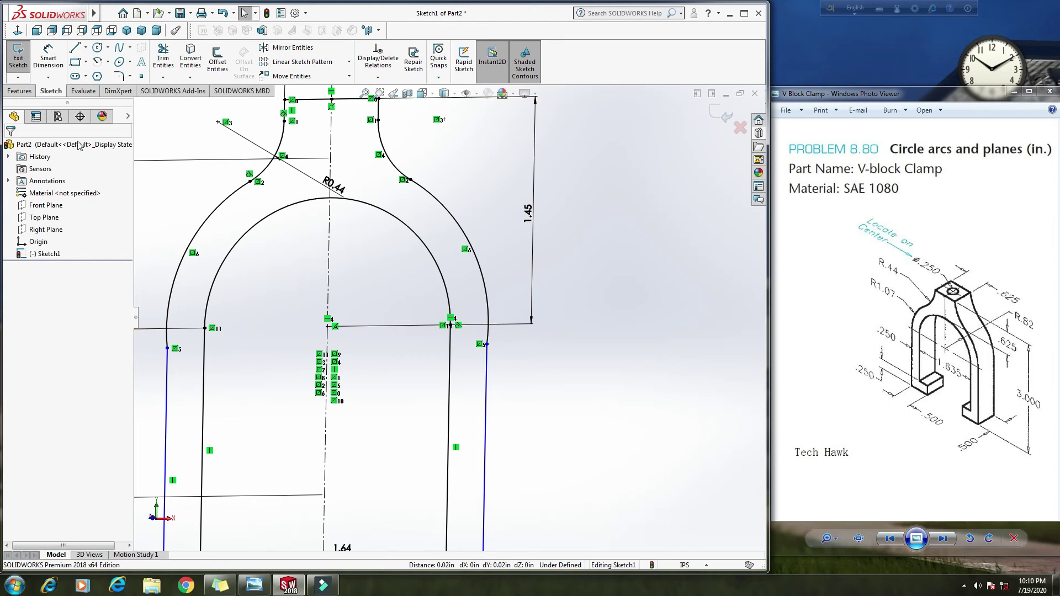
- Exit the sketch and boss-extrude the clamp profile 0.5 in blind as Boss-Extrude1
click(18, 58)
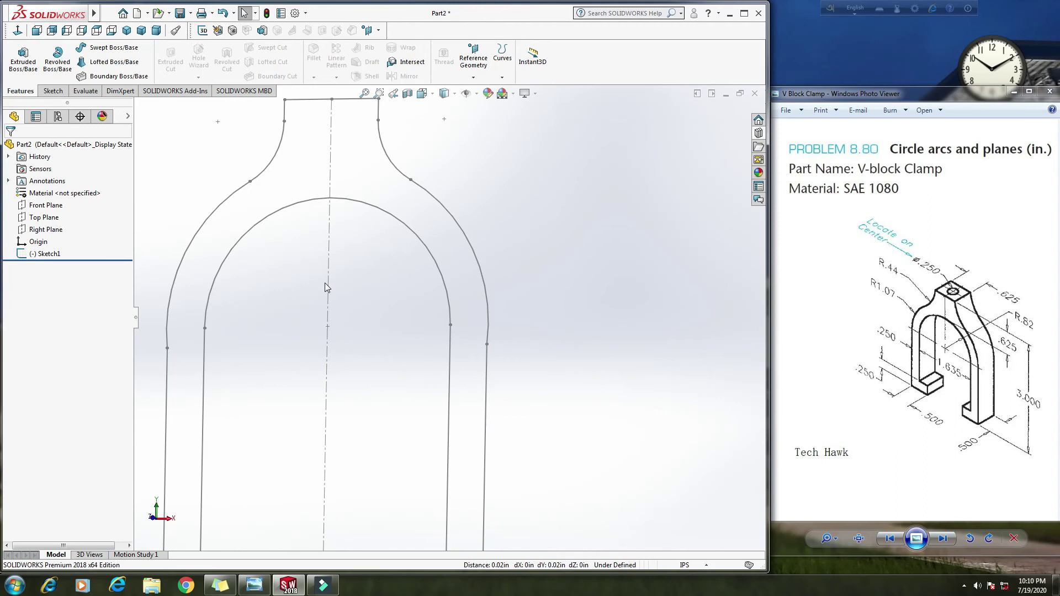
key(f)
click(19, 59)
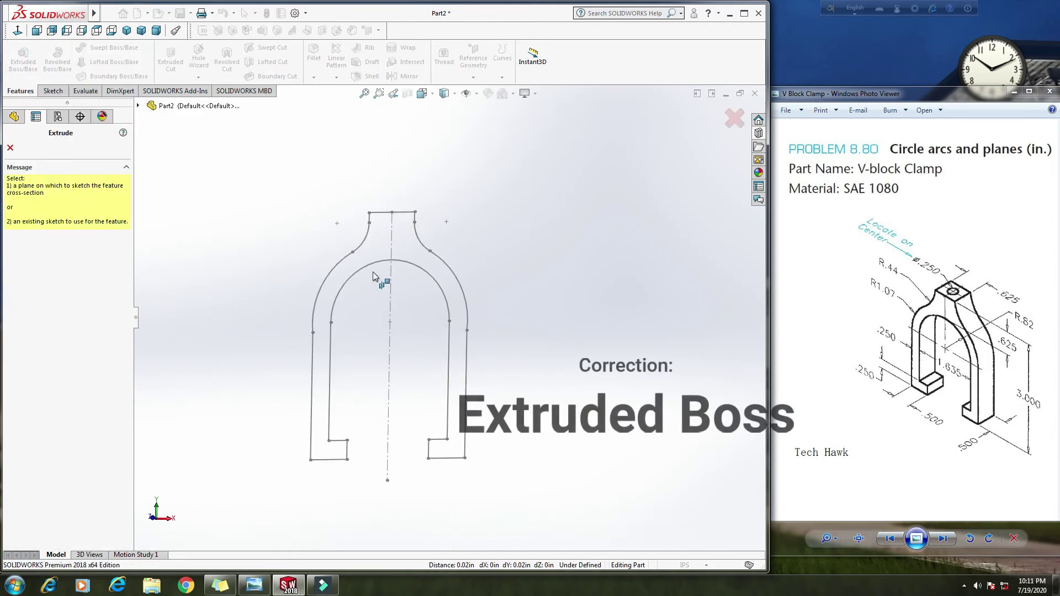
click(403, 212)
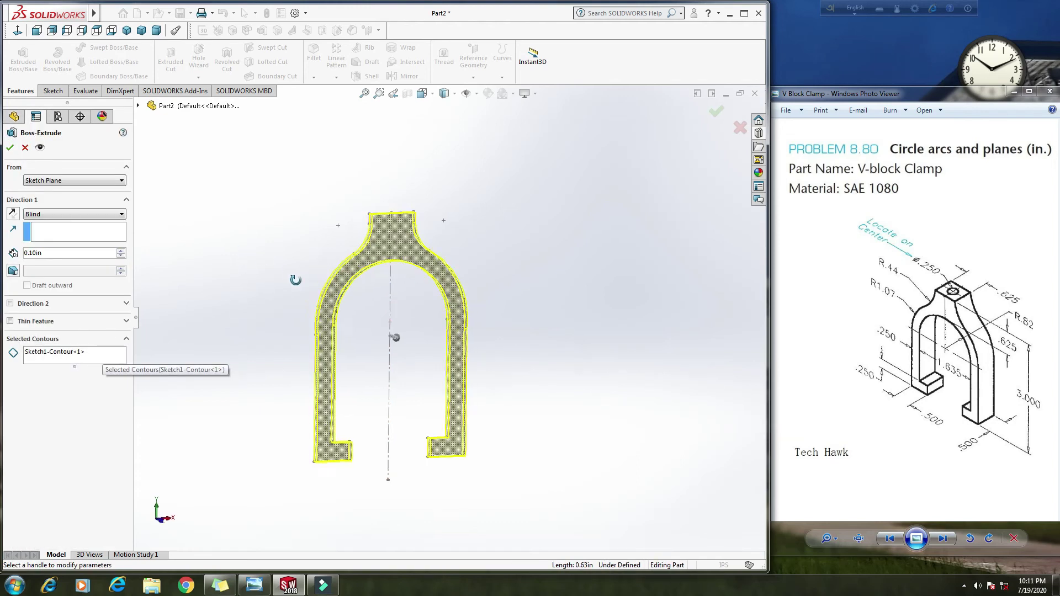
middle_drag(296, 282, 386, 301)
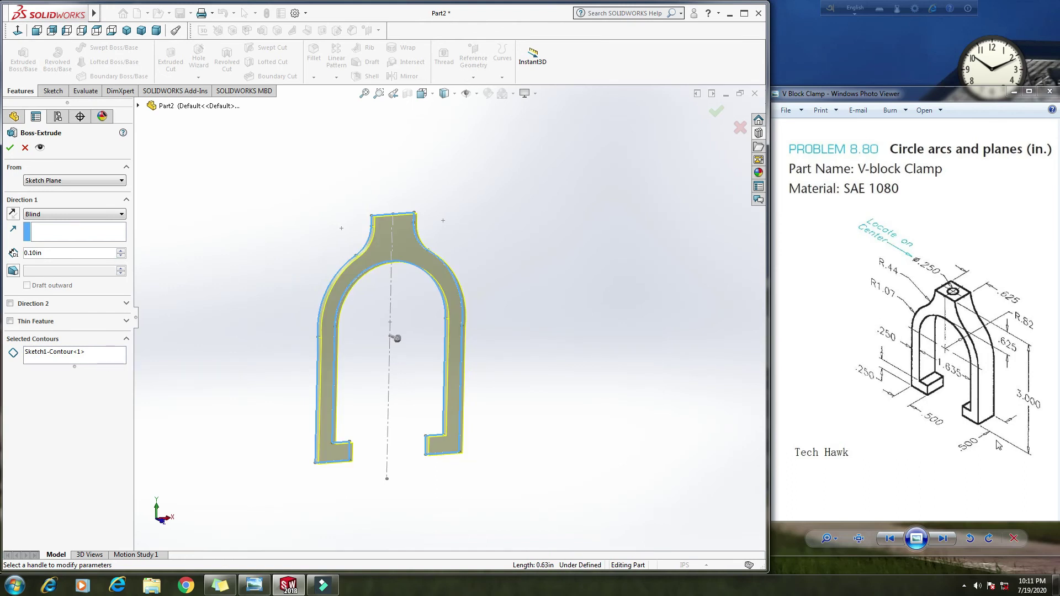
double_click(47, 254)
text(.5)
key(Return)
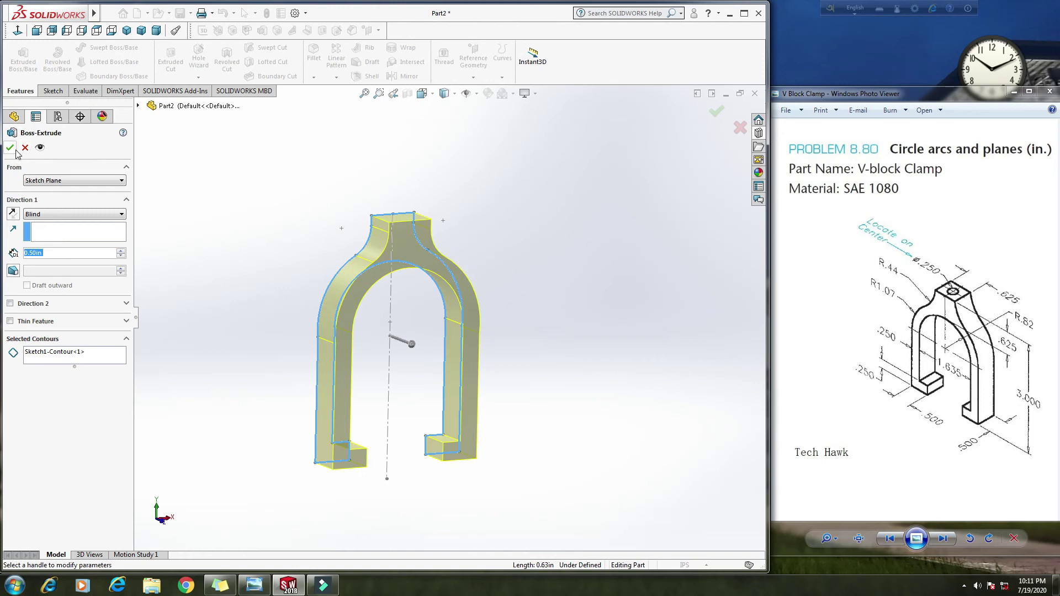
click(9, 147)
middle_drag(573, 297, 542, 322)
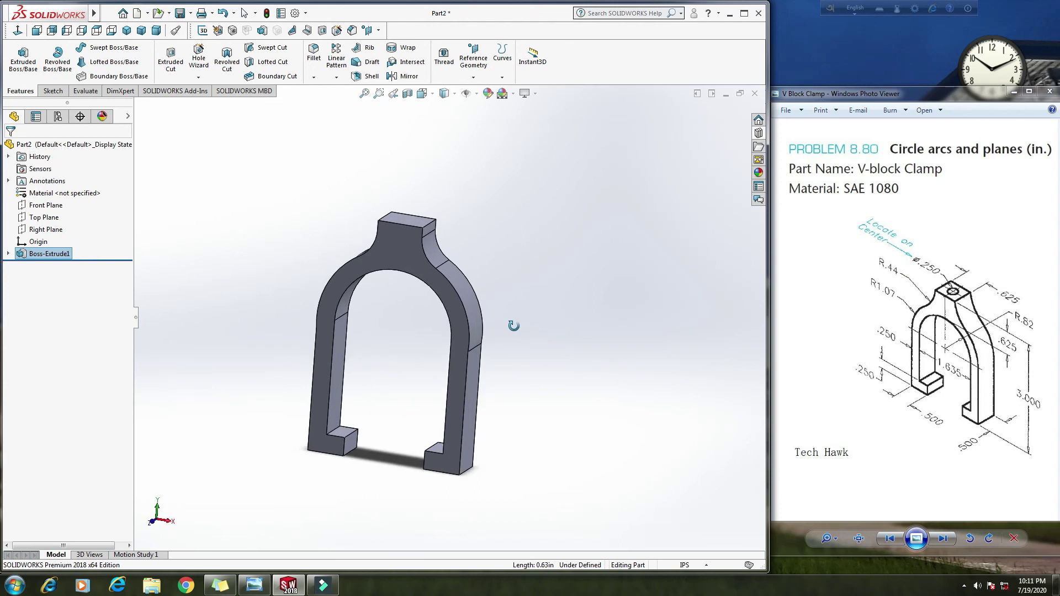
- Start a sketch on the top pad face, view it normal, and draw a circle
middle_drag(440, 185, 413, 274)
click(409, 266)
right_click(409, 265)
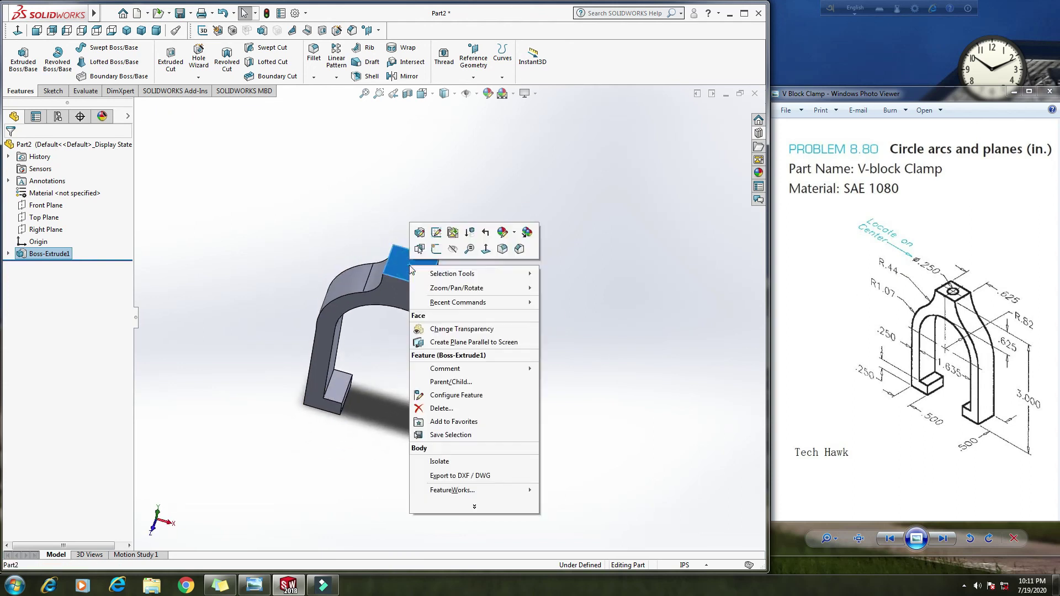
click(435, 249)
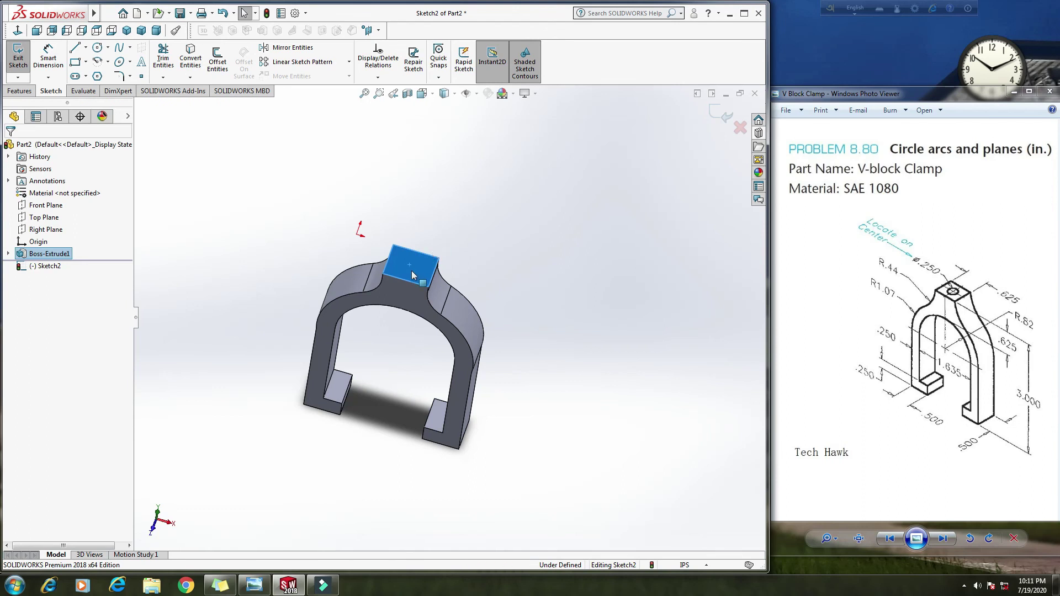
click(11, 33)
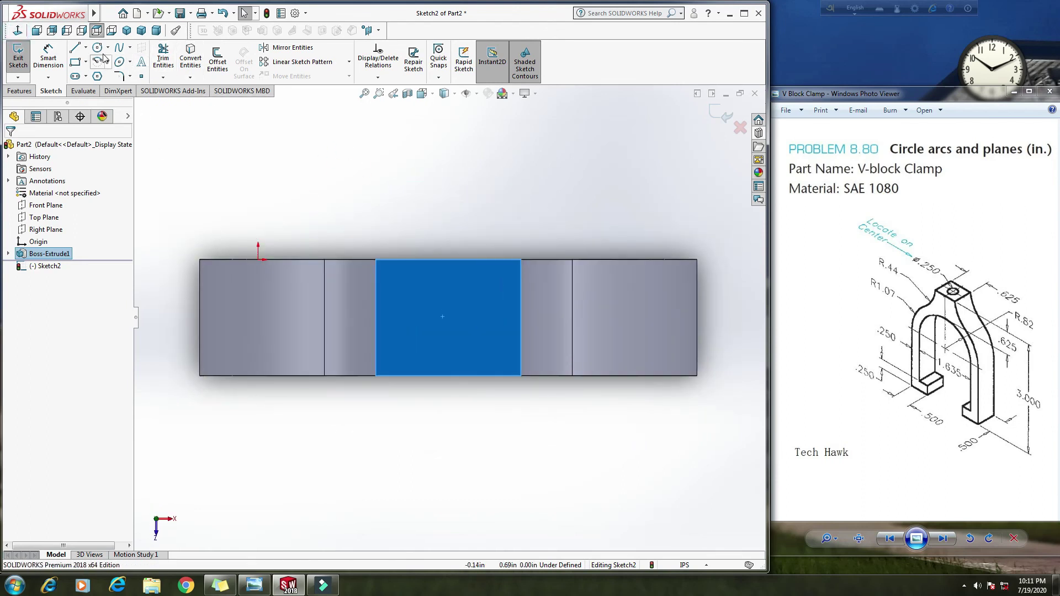
click(98, 48)
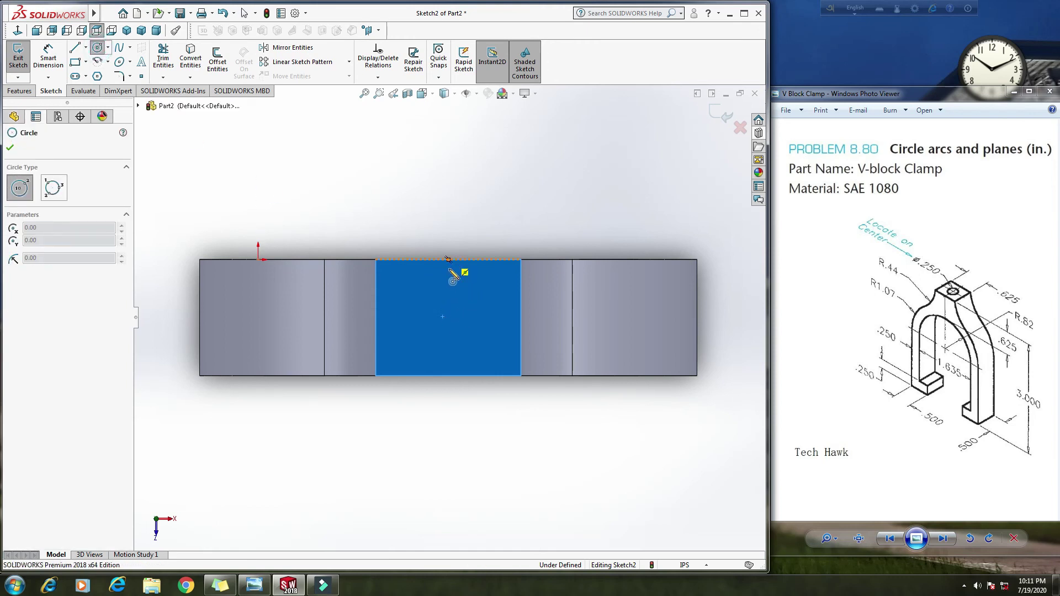
drag(452, 314, 477, 316)
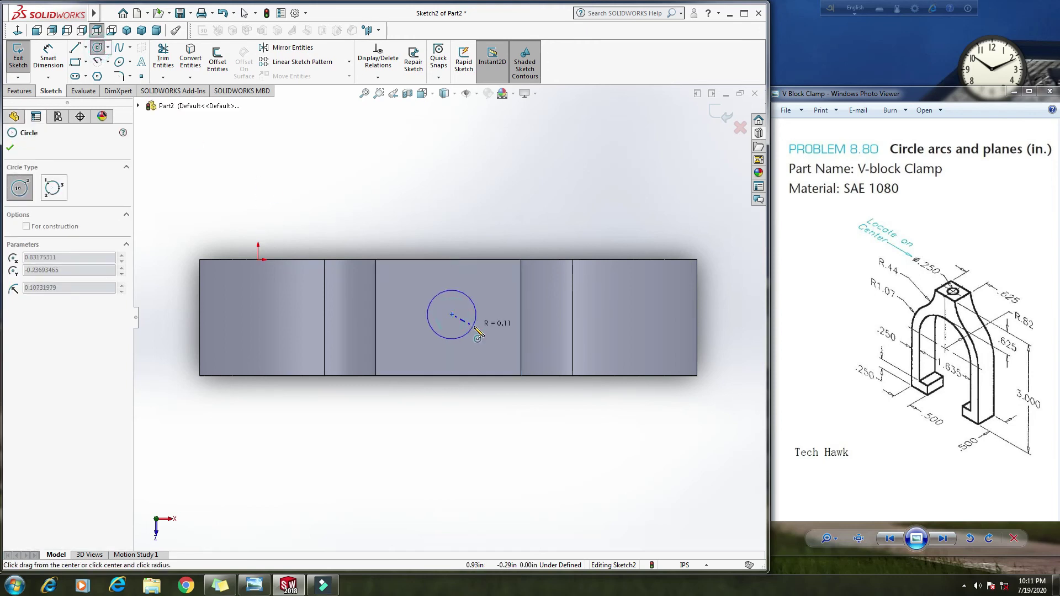
right_click(491, 220)
click(499, 219)
- Dimension the circle centre .625/2 in from the pad's left edge
click(48, 58)
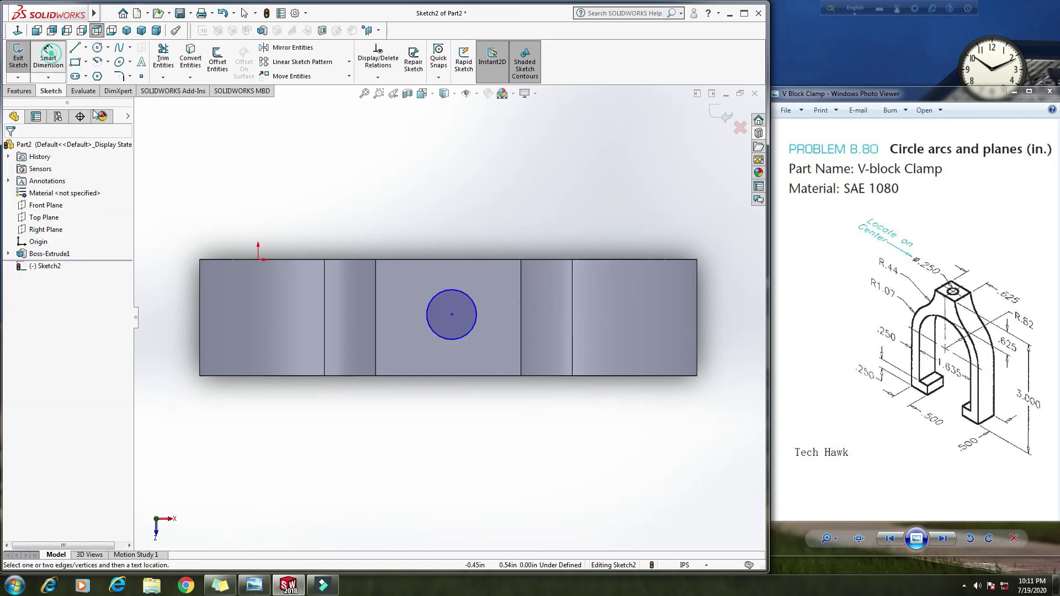
click(452, 315)
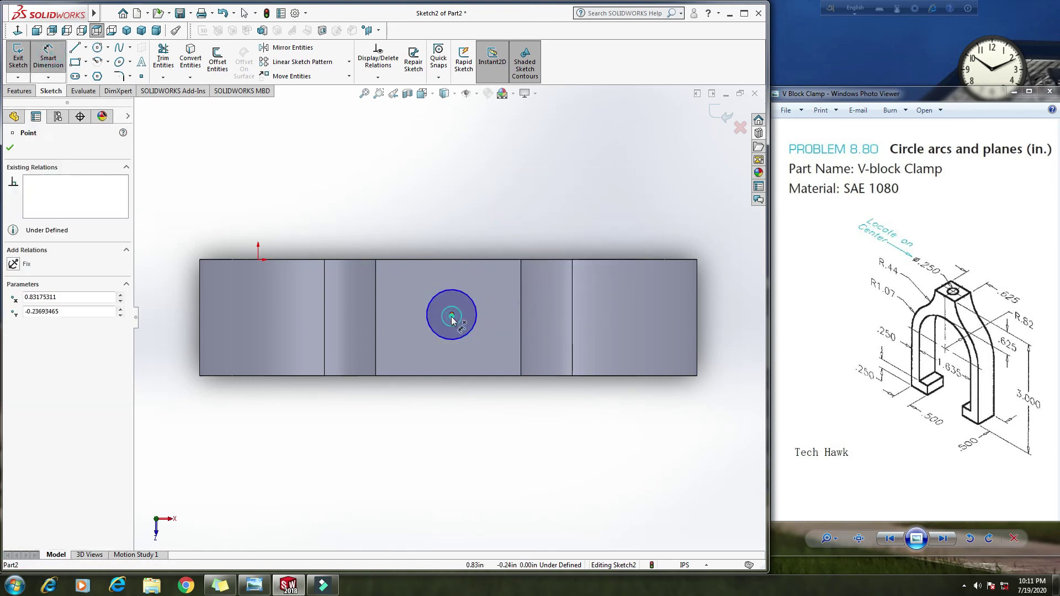
click(375, 309)
click(425, 214)
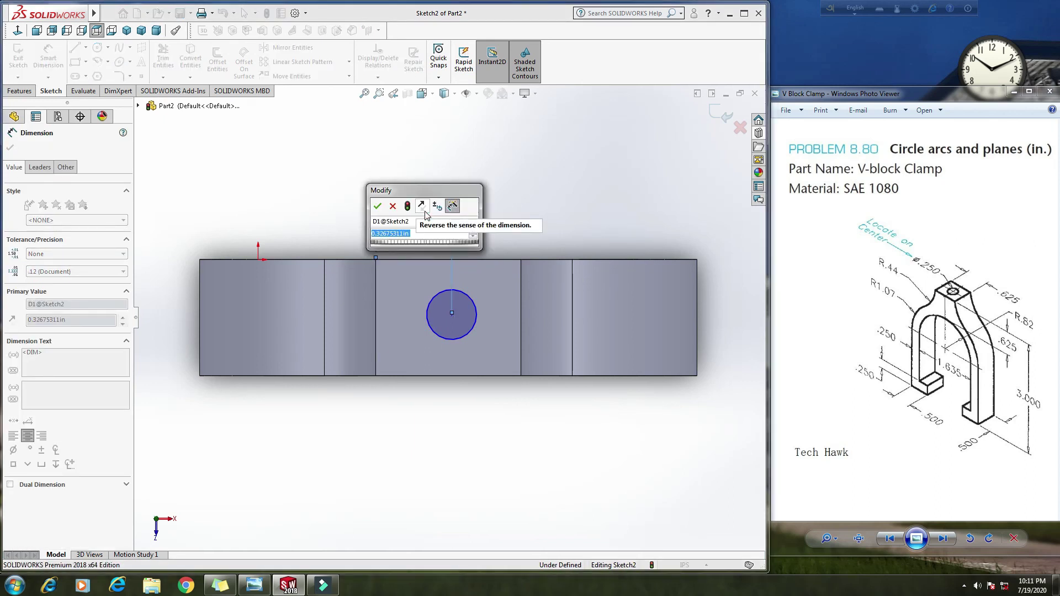
text(.625)
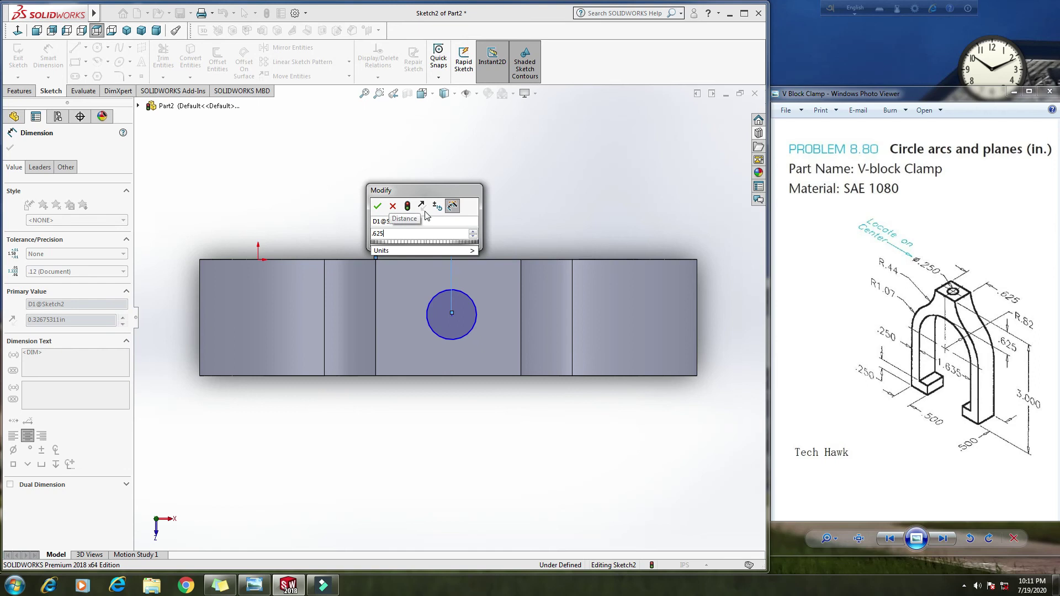
text(/2)
key(Return)
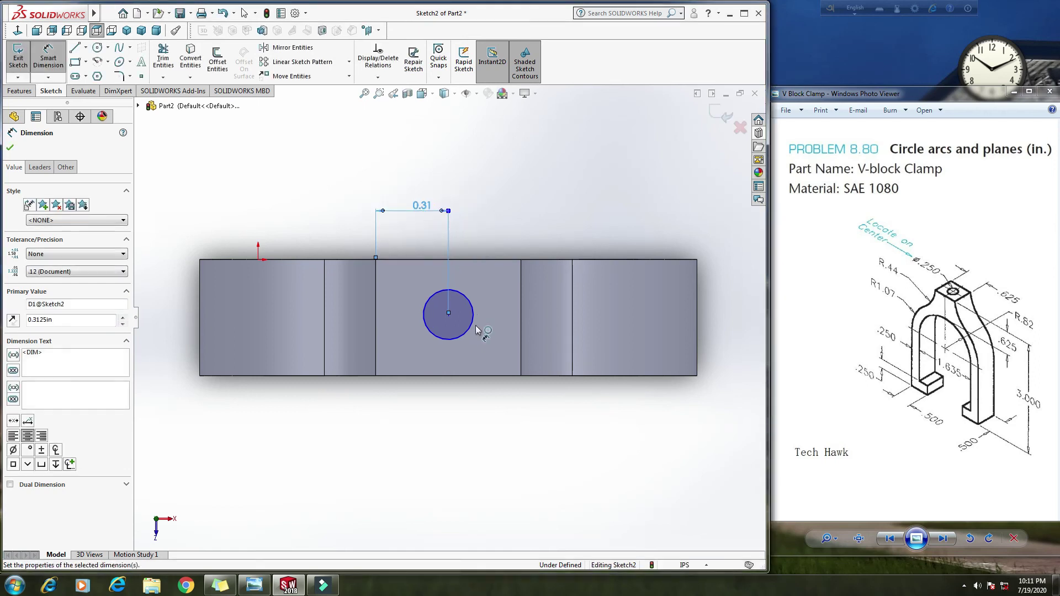
- Place the circle centre 0.25 in below the pad's top edge
click(449, 313)
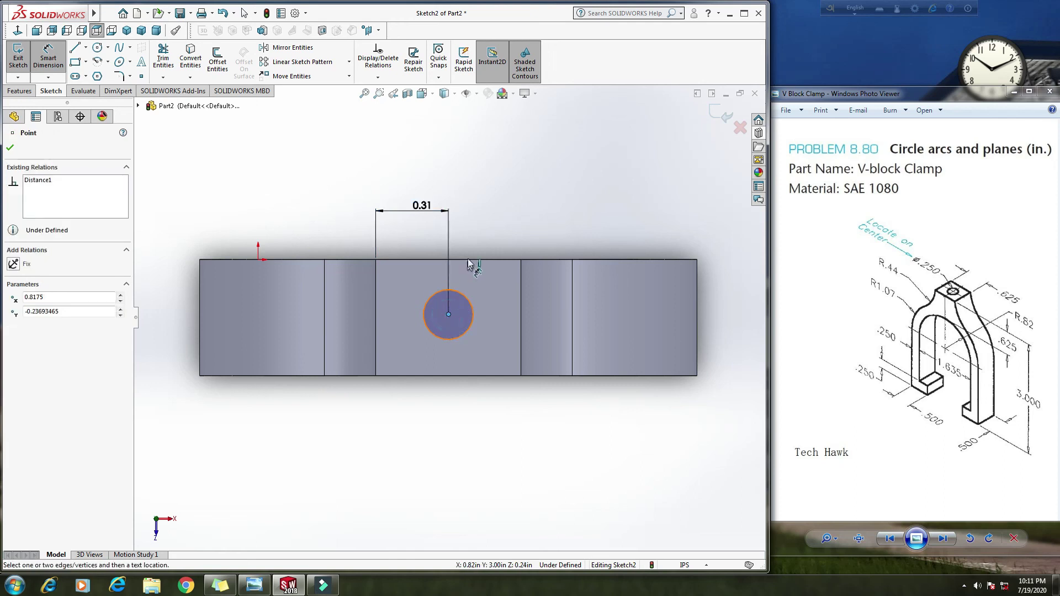
click(468, 260)
click(530, 291)
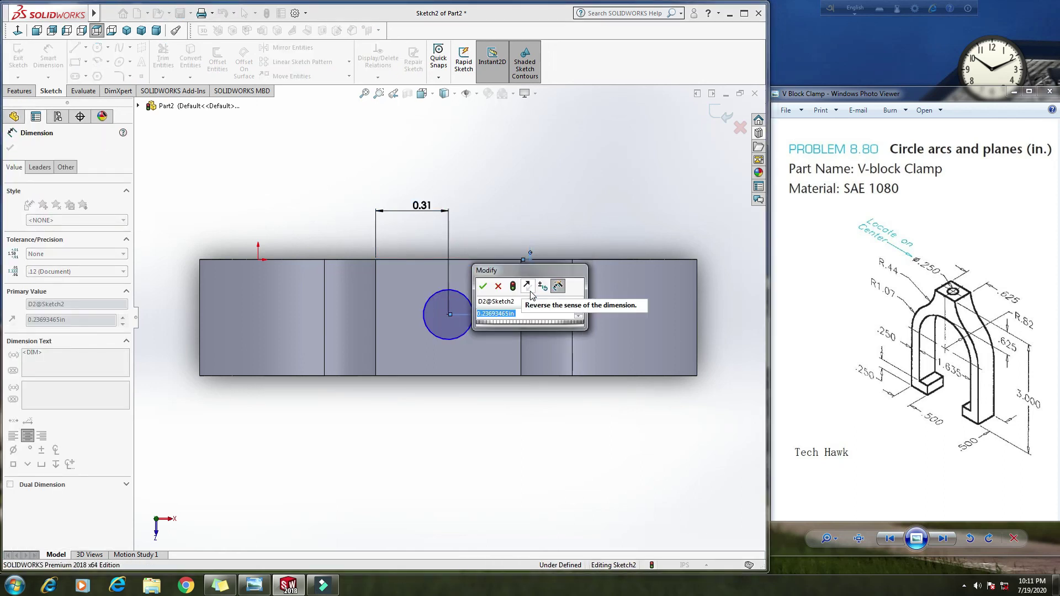
text(.25)
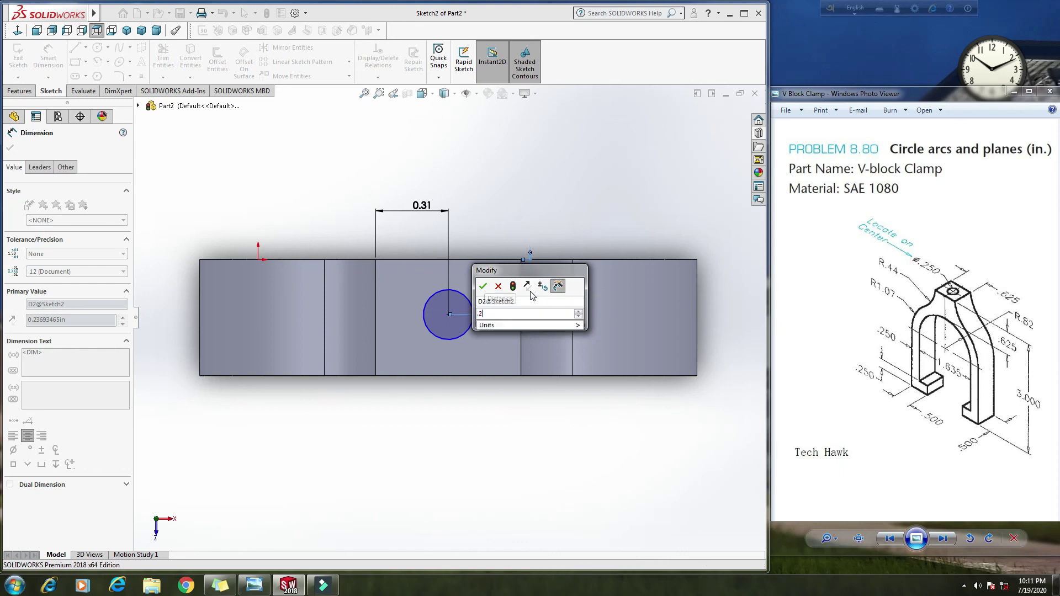
key(Return)
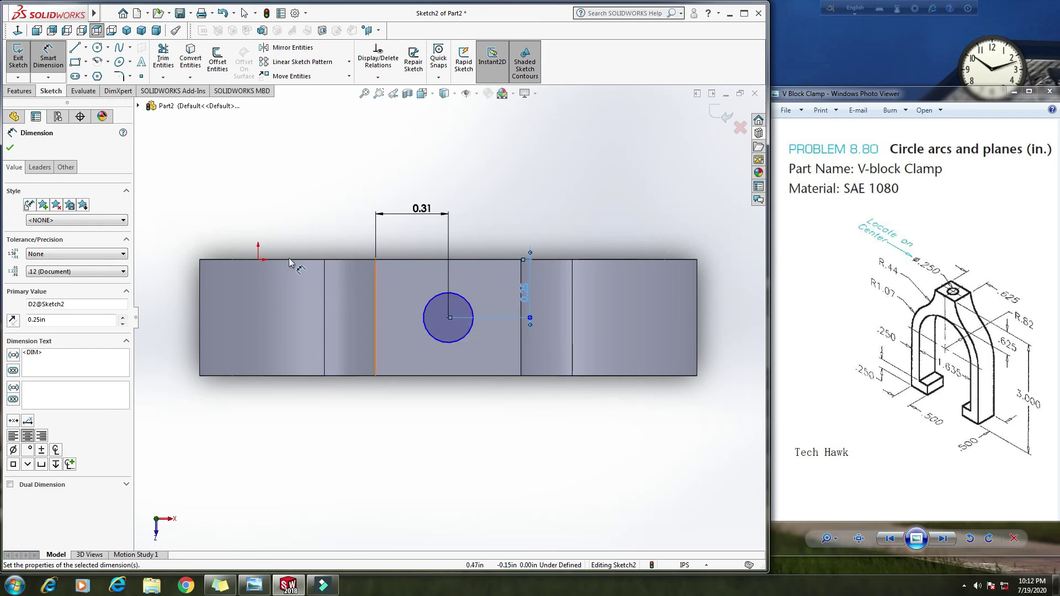
- Give the circle a 0.25 in diameter and exit the sketch
click(44, 60)
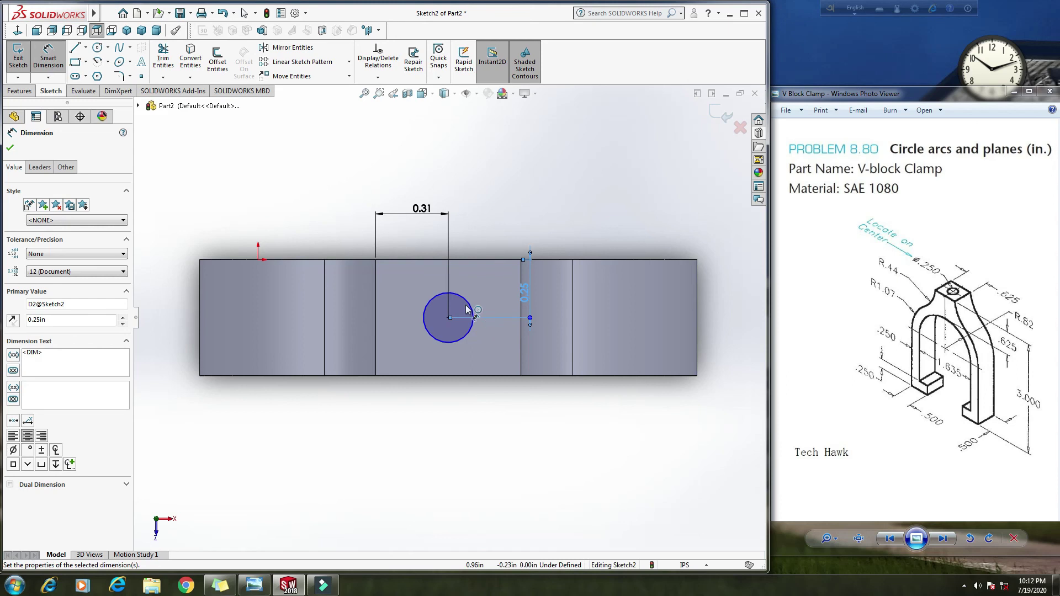
click(423, 315)
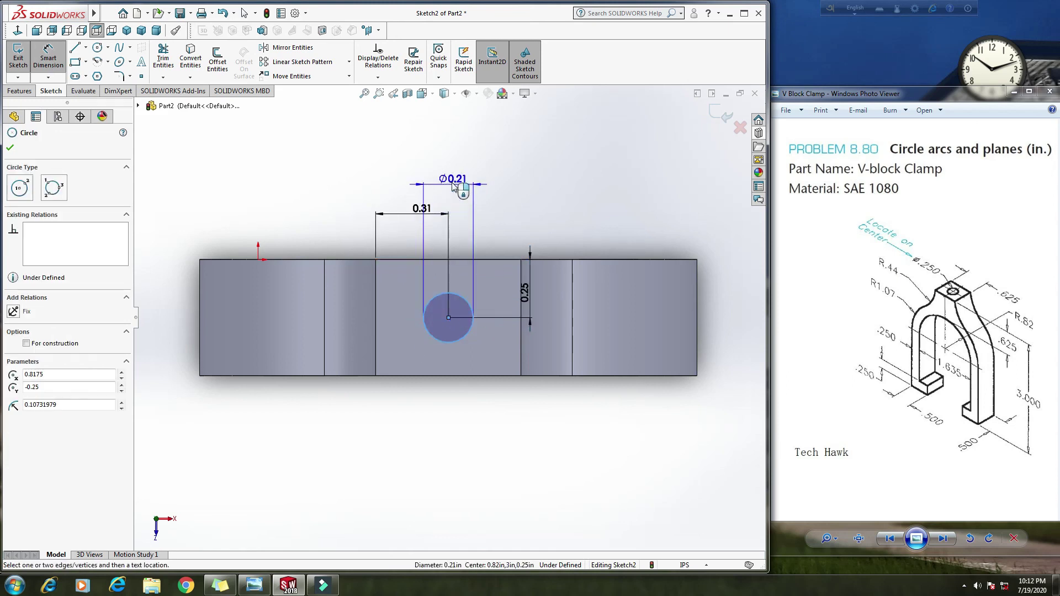
click(453, 187)
text(.25)
key(Return)
click(18, 55)
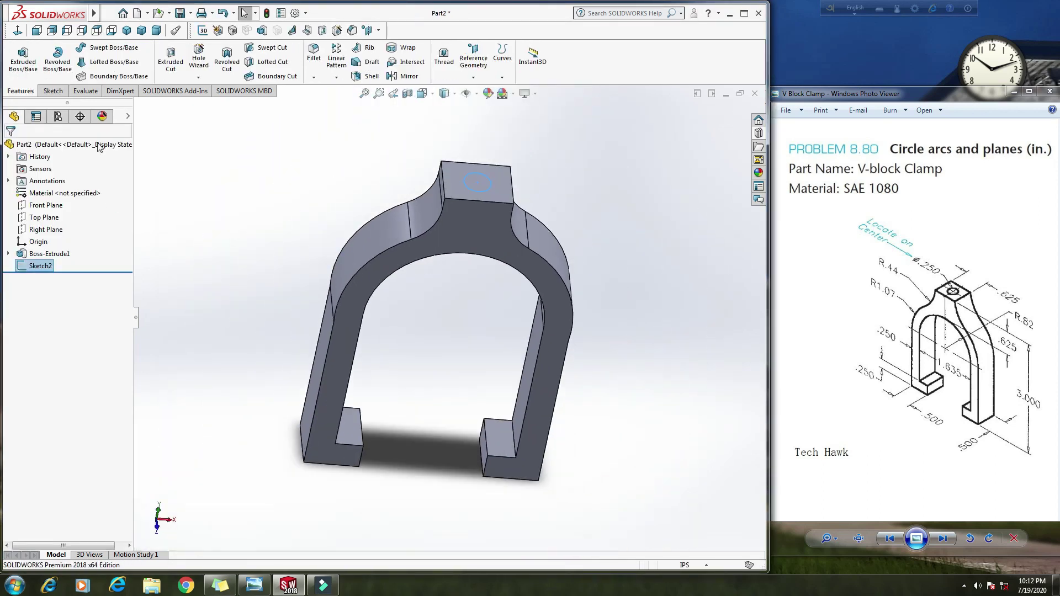
- Extrude-cut the 0.25 in circle Up To Next, making a hole through the top pad
click(170, 57)
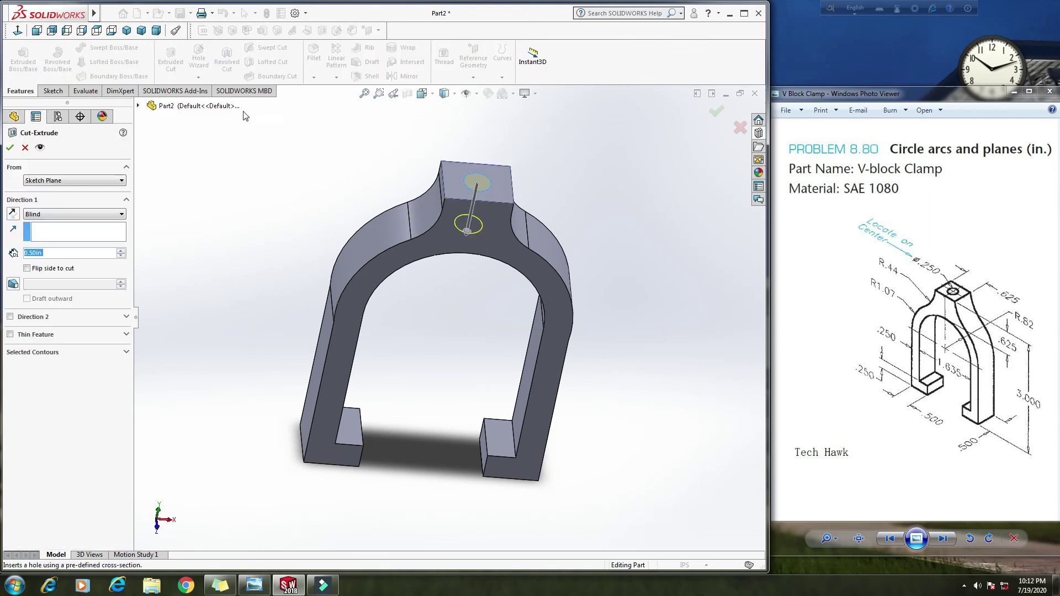
click(76, 214)
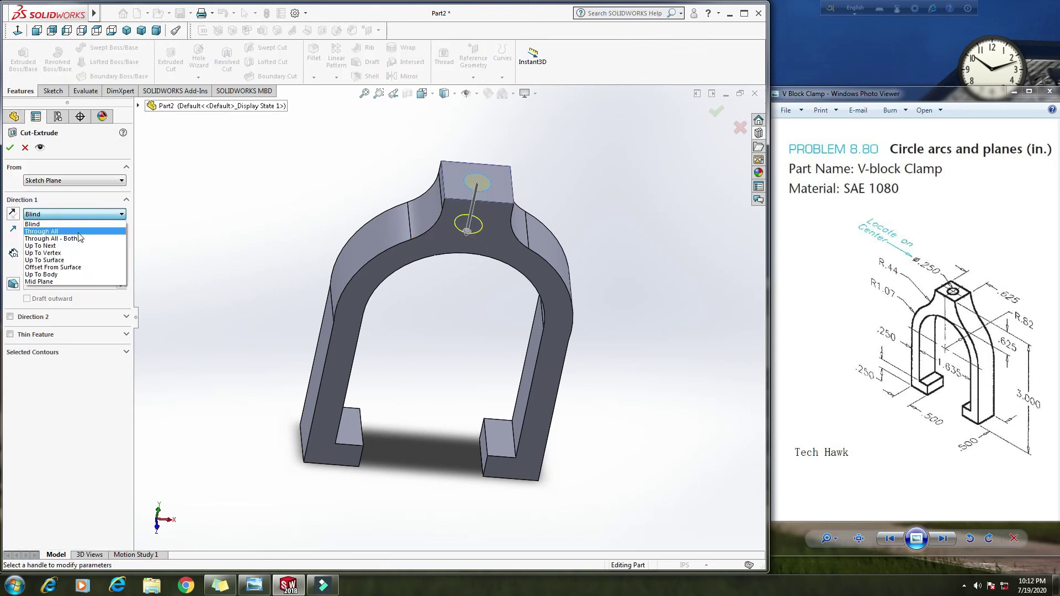
click(77, 249)
middle_drag(225, 296, 47, 203)
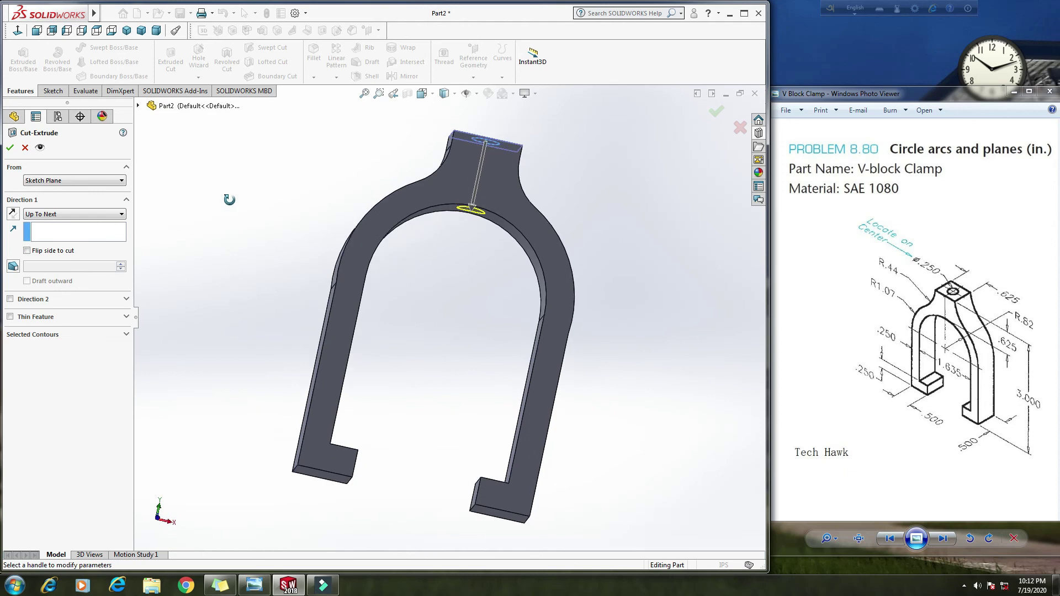
click(11, 147)
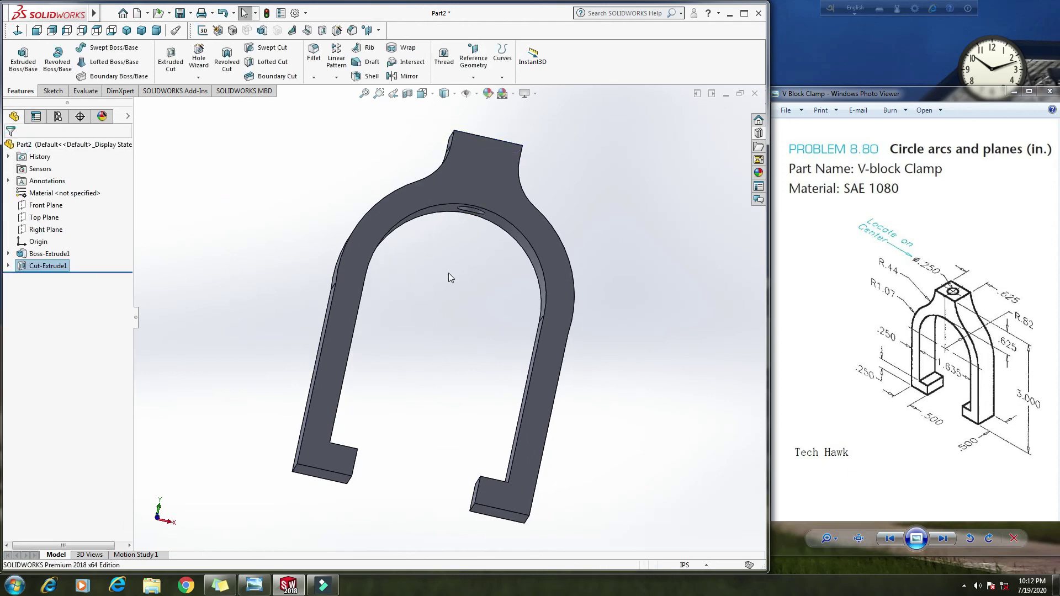
middle_drag(450, 273, 458, 331)
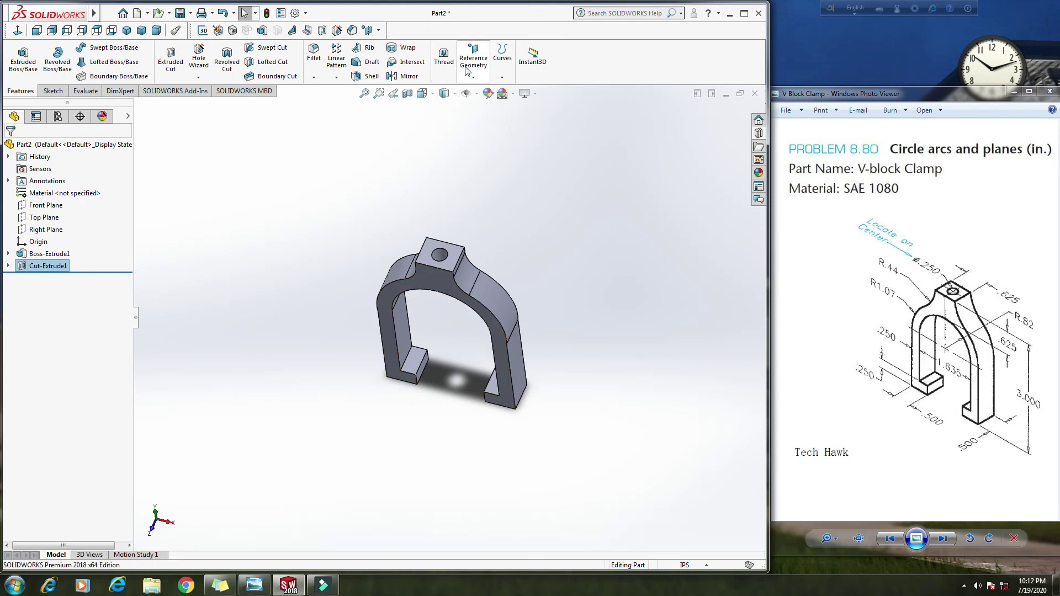
- Apply the Plain White scene and show the part in isometric view
click(504, 93)
click(517, 122)
middle_drag(504, 265, 519, 194)
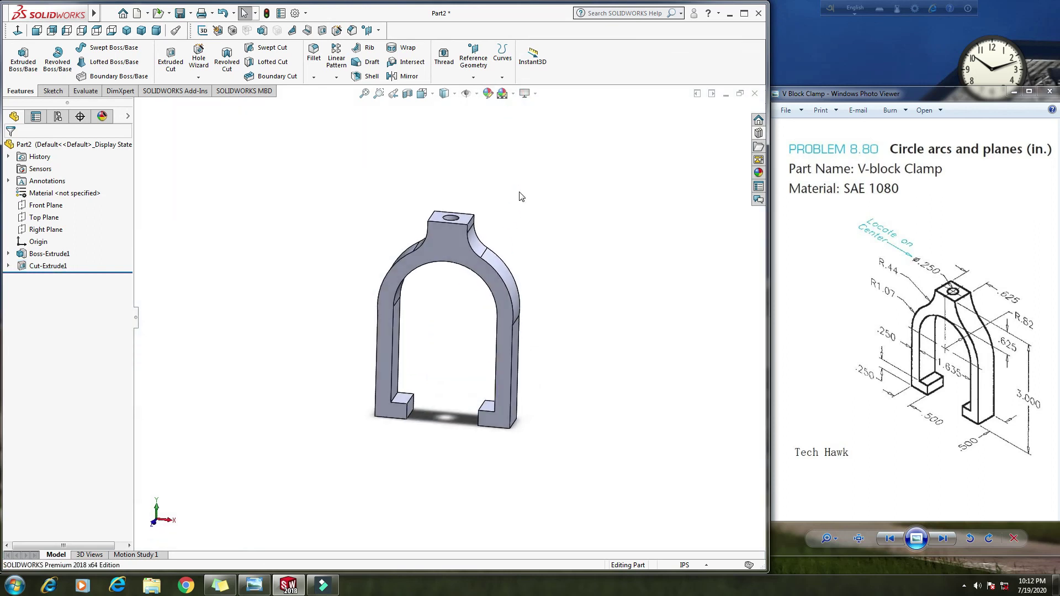
click(126, 30)
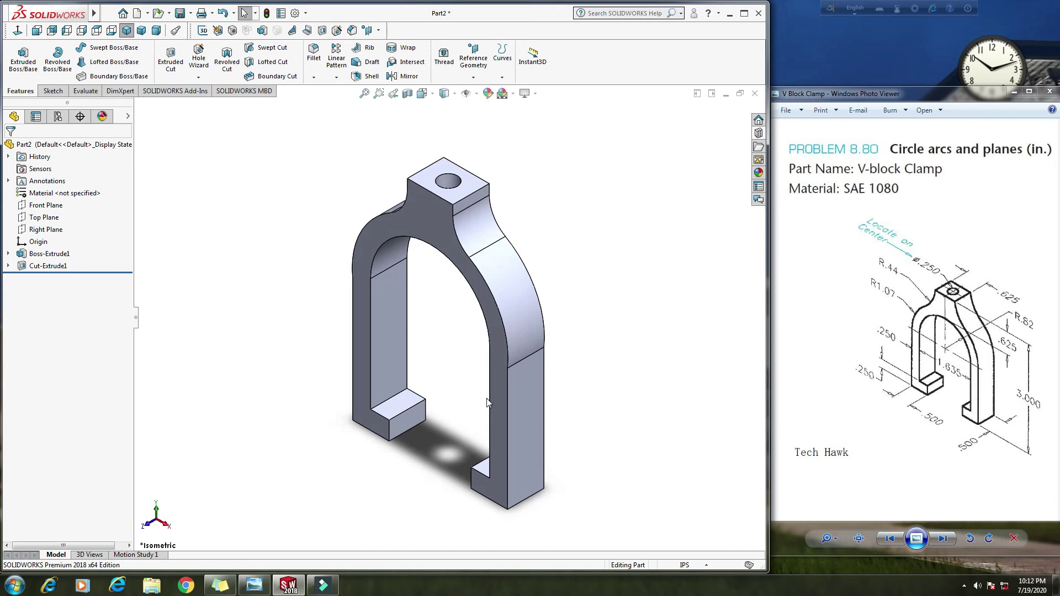